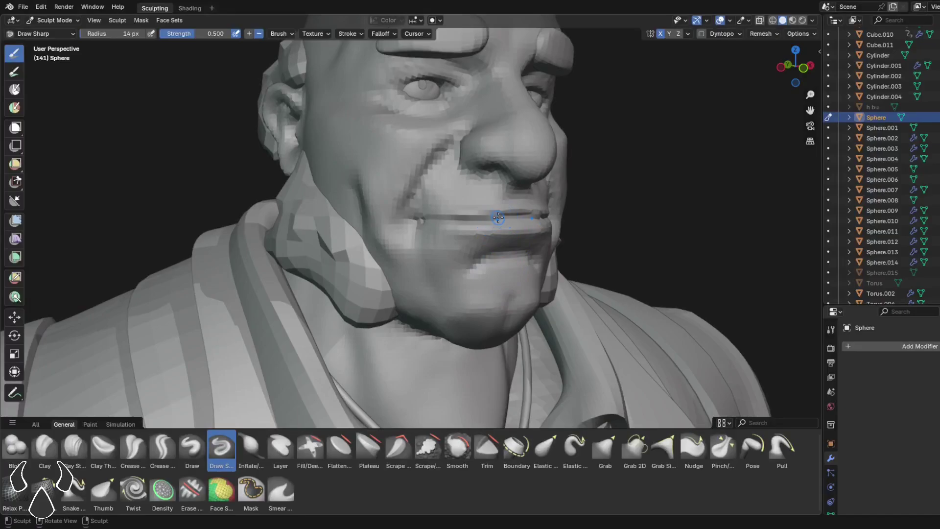
Set the Draw Sharp brush radius to 12 px for sculpting the fine creases around the mouth and nose.
{"action": "key", "text": "f"}
{"action": "left_click", "coordinate": [483, 220]}
{"action": "middle_click_drag", "start_coordinate": [411, 224], "coordinate": [481, 178]}
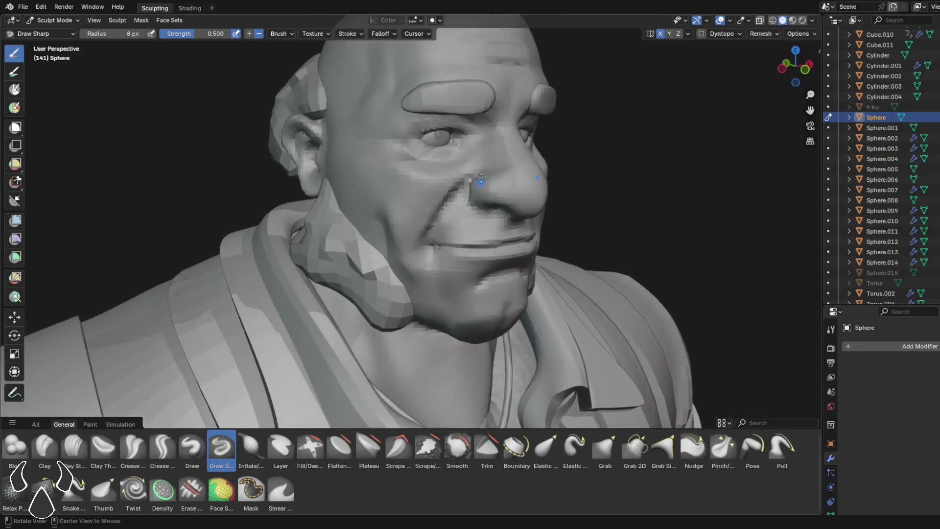
{"action": "middle_click_drag", "start_coordinate": [483, 216], "coordinate": [478, 190]}
{"action": "key", "text": "f"}
{"action": "left_click", "coordinate": [482, 186]}
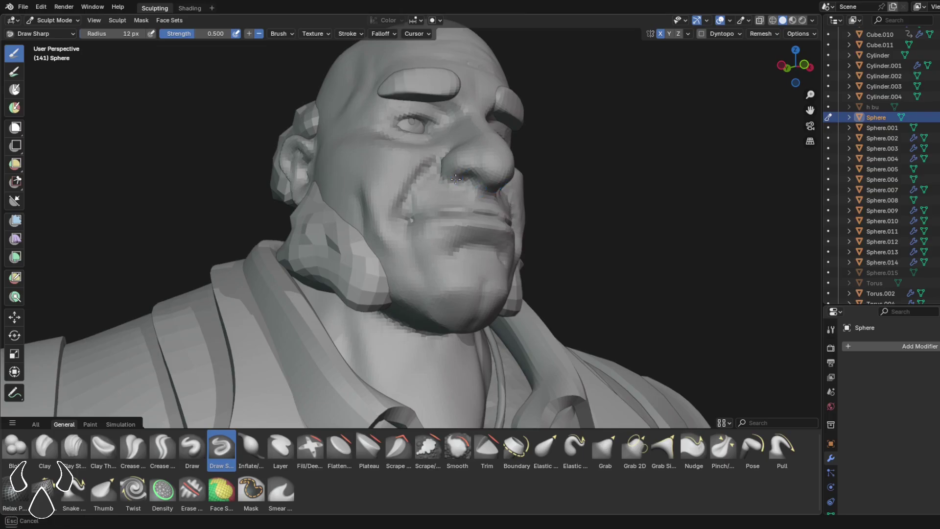
Examine the sculpted face from the front and side, checking the eyelids, brows, smile folds and cheeks.
{"action": "mouse_move", "coordinate": [473, 185]}
{"action": "middle_mouse_down"}
{"action": "mouse_move", "coordinate": [433, 206]}
{"action": "mouse_move", "coordinate": [447, 226]}
{"action": "mouse_move", "coordinate": [440, 221]}
{"action": "middle_mouse_up"}
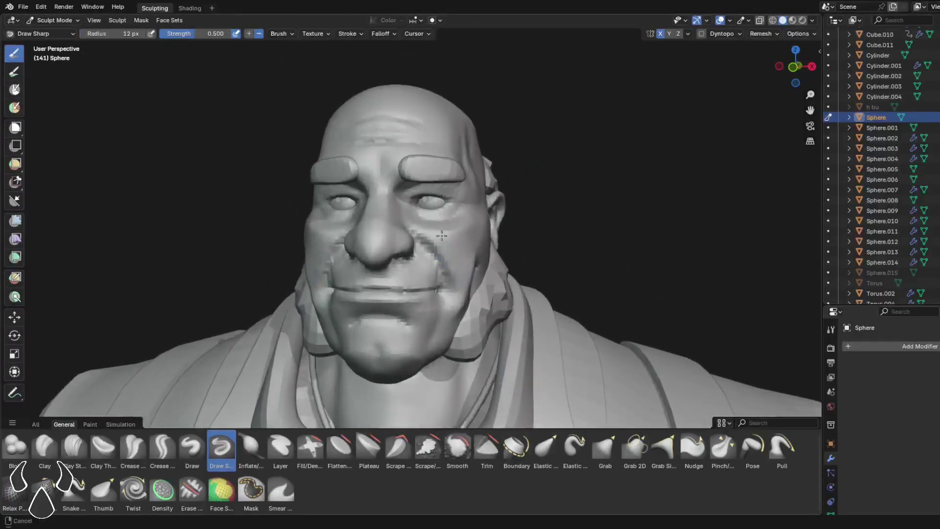
{"action": "scroll", "coordinate": [402, 119], "scroll_direction": "up", "scroll_amount": 4}
{"action": "middle_click_drag", "start_coordinate": [464, 98], "coordinate": [428, 127]}
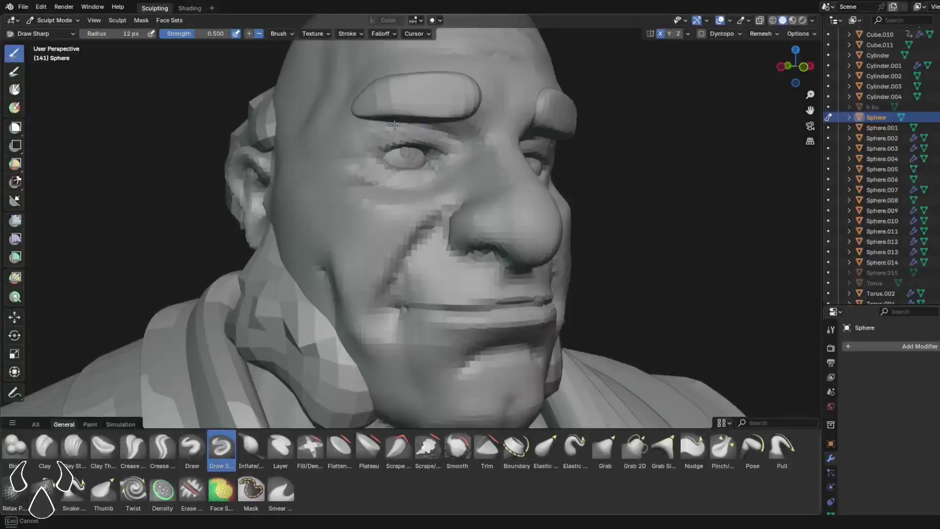
{"action": "middle_click_drag", "start_coordinate": [371, 146], "coordinate": [438, 166]}
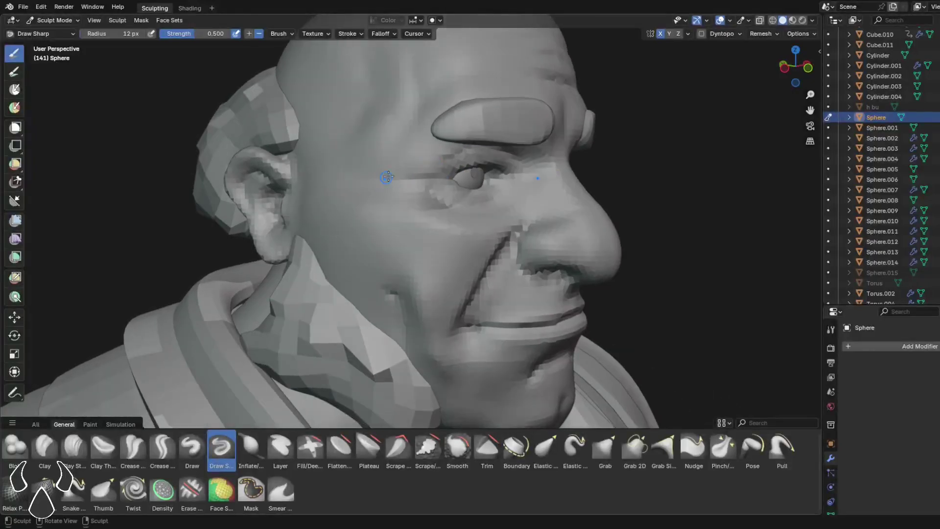
{"action": "scroll", "coordinate": [387, 178], "scroll_direction": "down", "scroll_amount": 5}
{"action": "middle_click_drag", "start_coordinate": [403, 203], "coordinate": [501, 232]}
{"action": "scroll", "coordinate": [451, 205], "scroll_direction": "up", "scroll_amount": 2}
{"action": "middle_click_drag", "start_coordinate": [434, 186], "coordinate": [458, 213]}
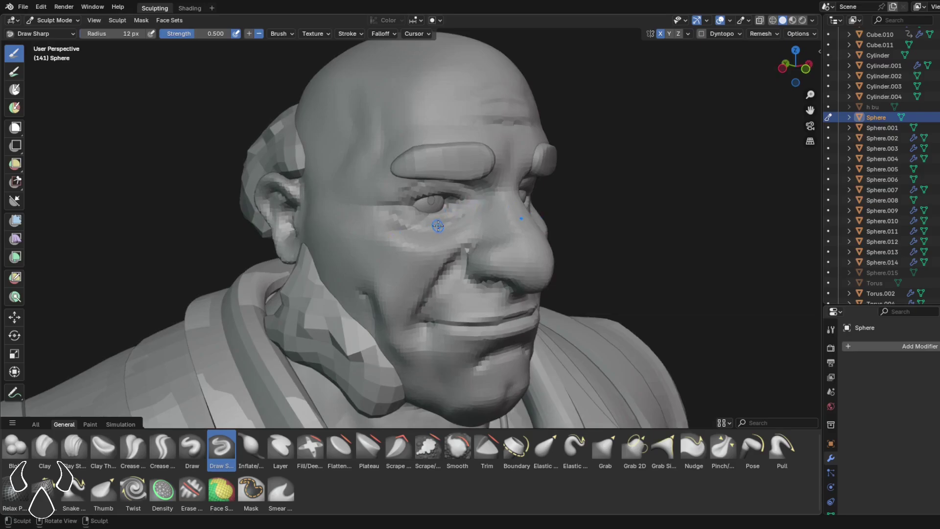
{"action": "left_click_drag", "start_coordinate": [587, 204], "coordinate": [456, 236], "text": "ctrl+alt"}
{"action": "middle_click_drag", "start_coordinate": [456, 236], "coordinate": [459, 247]}
Set the Draw Sharp radius to 30 px and sculpt the cheek fold beside the mouth and the front of the chin.
{"action": "key", "text": "f"}
{"action": "left_click", "coordinate": [400, 129]}
{"action": "middle_click_drag", "start_coordinate": [428, 171], "coordinate": [500, 226]}
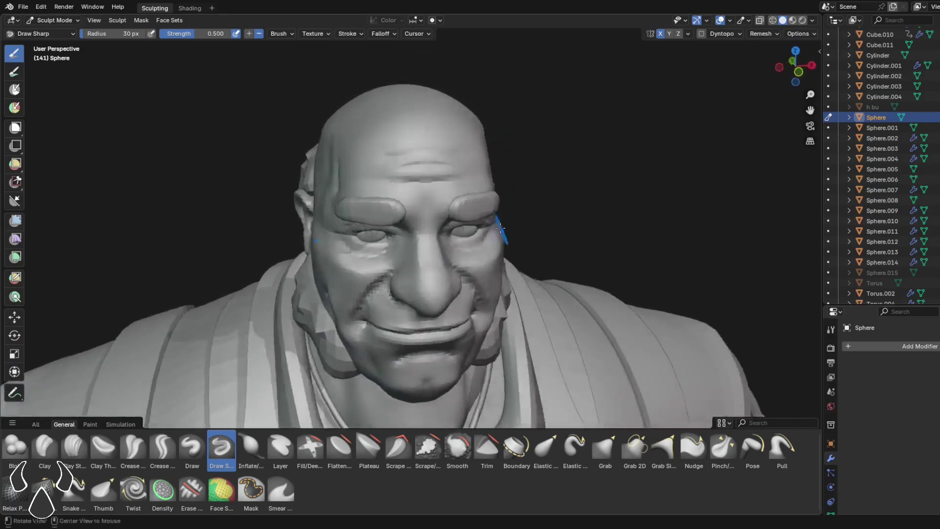
{"action": "left_click_drag", "start_coordinate": [463, 236], "coordinate": [477, 158], "text": "alt"}
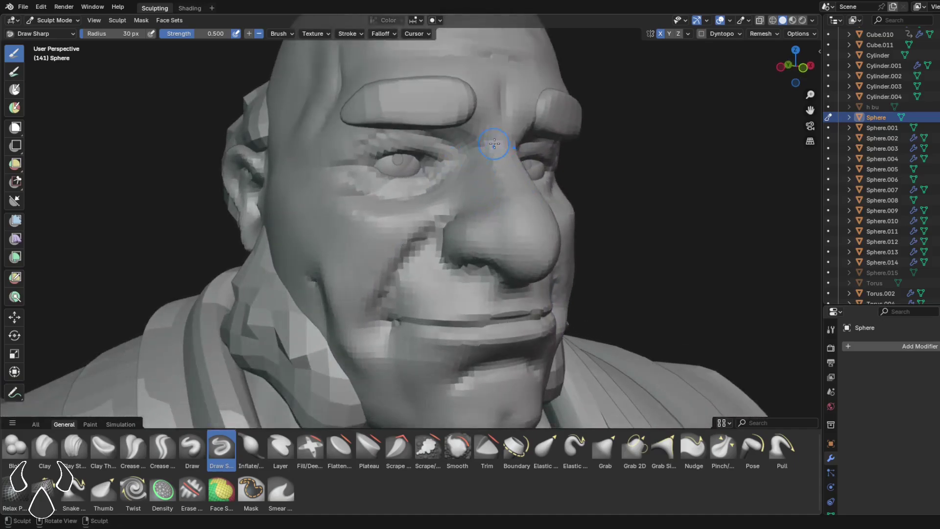
{"action": "left_click_drag", "start_coordinate": [579, 200], "coordinate": [531, 285], "text": "ctrl+alt"}
{"action": "mouse_move", "coordinate": [495, 265]}
{"action": "middle_mouse_down"}
{"action": "mouse_move", "coordinate": [483, 318]}
{"action": "mouse_move", "coordinate": [486, 200]}
{"action": "mouse_move", "coordinate": [479, 257]}
{"action": "mouse_move", "coordinate": [351, 171]}
{"action": "middle_mouse_up"}
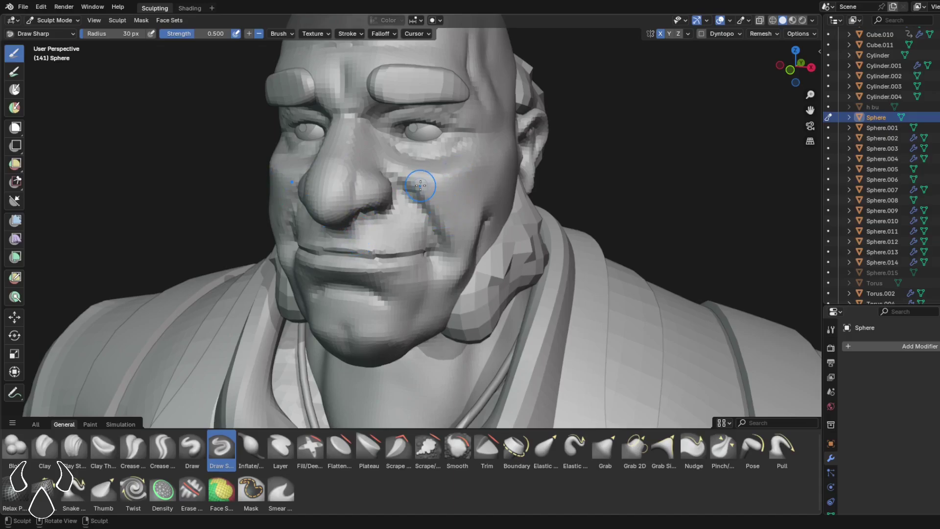
{"action": "mouse_move", "coordinate": [421, 185]}
{"action": "middle_mouse_down"}
{"action": "mouse_move", "coordinate": [423, 259]}
{"action": "mouse_move", "coordinate": [445, 309]}
{"action": "mouse_move", "coordinate": [451, 224]}
{"action": "middle_mouse_up"}
{"action": "mouse_move", "coordinate": [439, 299]}
{"action": "middle_mouse_down"}
{"action": "mouse_move", "coordinate": [512, 325]}
{"action": "mouse_move", "coordinate": [422, 231]}
{"action": "middle_mouse_up"}
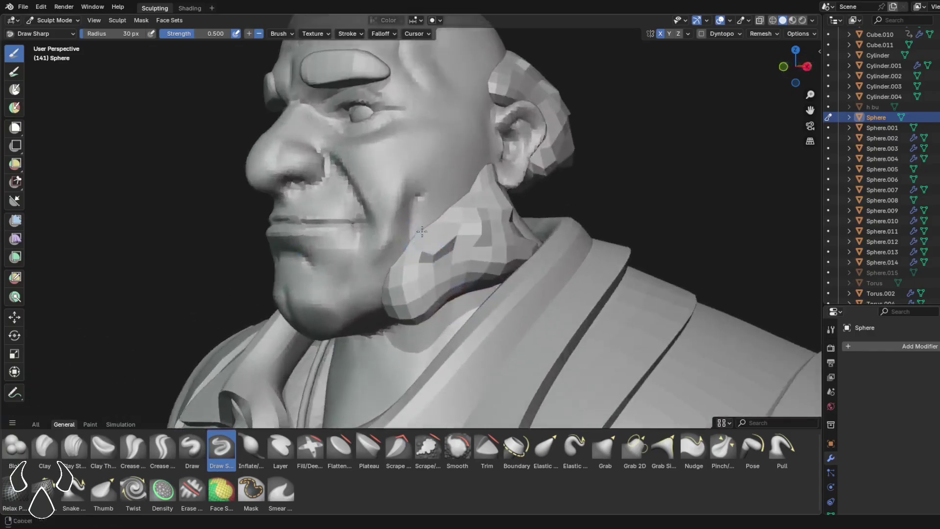
{"action": "mouse_move", "coordinate": [406, 182]}
{"action": "left_mouse_down", "text": "ctrl"}
{"action": "mouse_move", "coordinate": [395, 233]}
{"action": "mouse_move", "coordinate": [397, 214]}
{"action": "left_mouse_up", "text": "ctrl"}
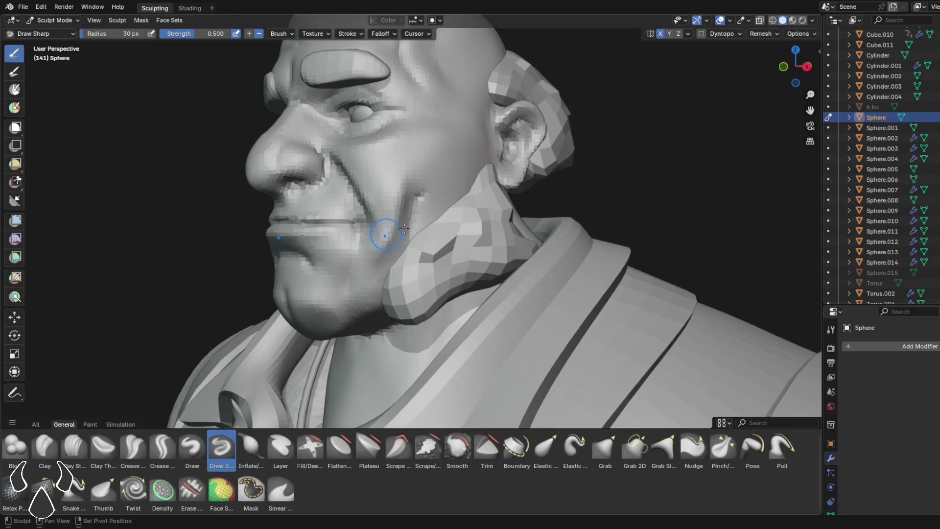
{"action": "mouse_move", "coordinate": [419, 210]}
{"action": "middle_mouse_down"}
{"action": "mouse_move", "coordinate": [499, 292]}
{"action": "mouse_move", "coordinate": [487, 294]}
{"action": "mouse_move", "coordinate": [492, 264]}
{"action": "mouse_move", "coordinate": [524, 267]}
{"action": "mouse_move", "coordinate": [494, 271]}
{"action": "mouse_move", "coordinate": [492, 249]}
{"action": "middle_mouse_up"}
{"action": "left_click_drag", "start_coordinate": [490, 248], "coordinate": [488, 290]}
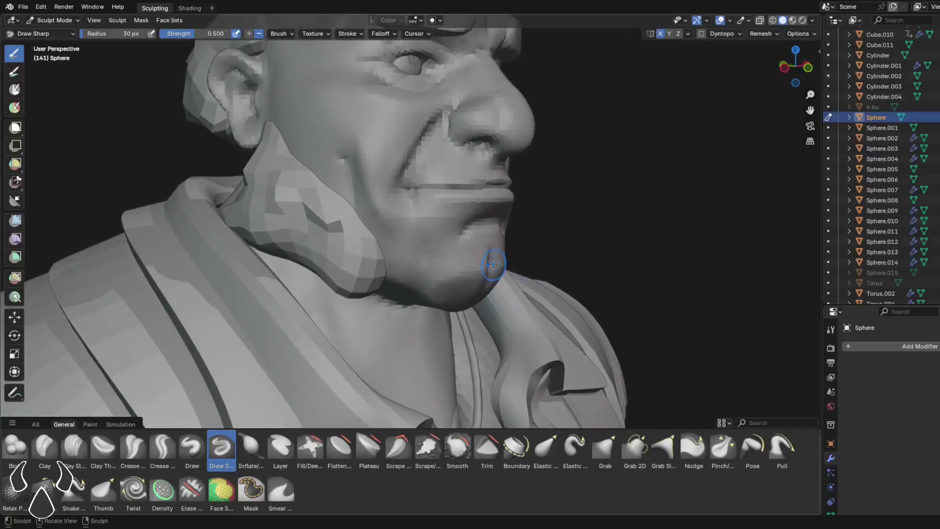
{"action": "scroll", "coordinate": [493, 265], "scroll_direction": "down", "scroll_amount": 3}
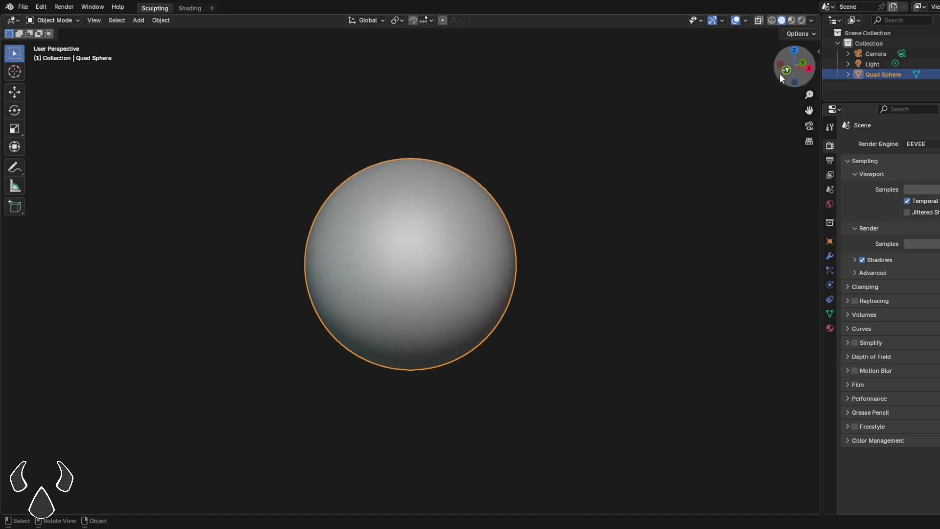
View the quad sphere from the front in orthographic projection and enable the Statistics overlay.
{"action": "left_click", "coordinate": [782, 76]}
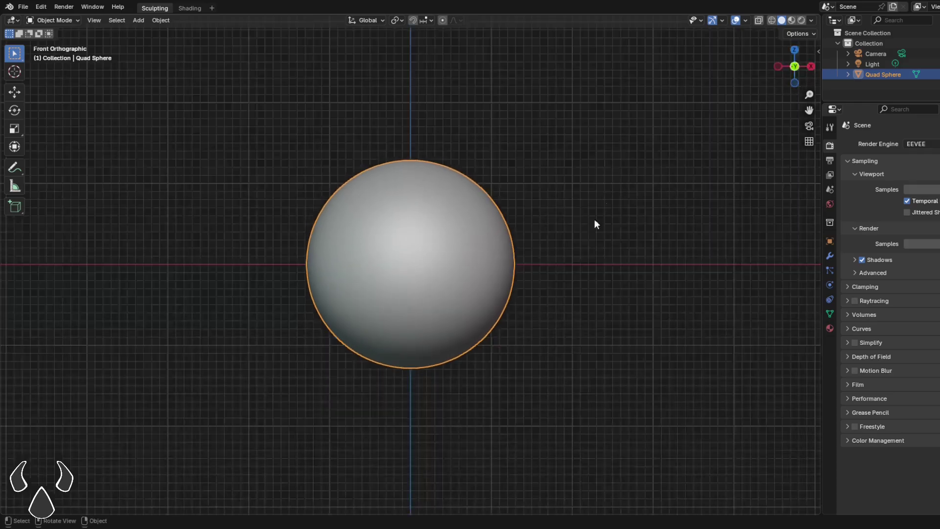
{"action": "left_click", "coordinate": [744, 20]}
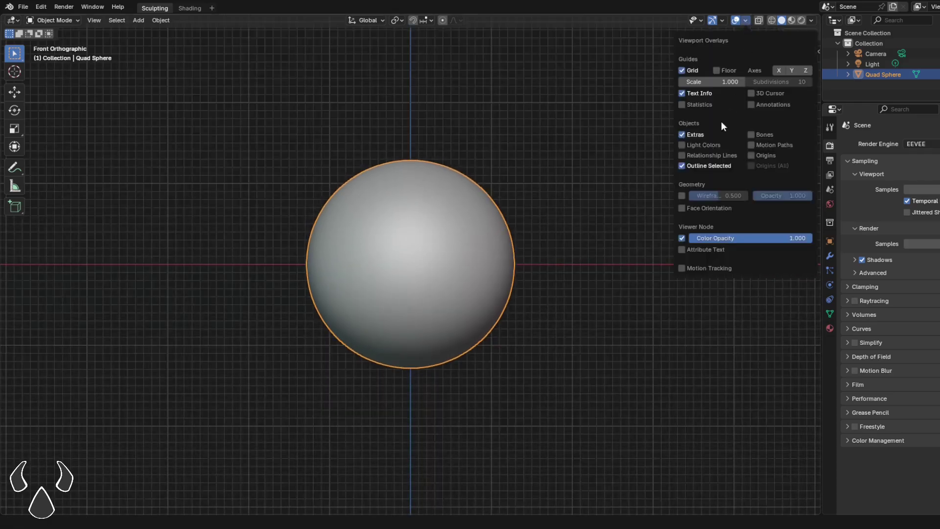
{"action": "left_click", "coordinate": [682, 104]}
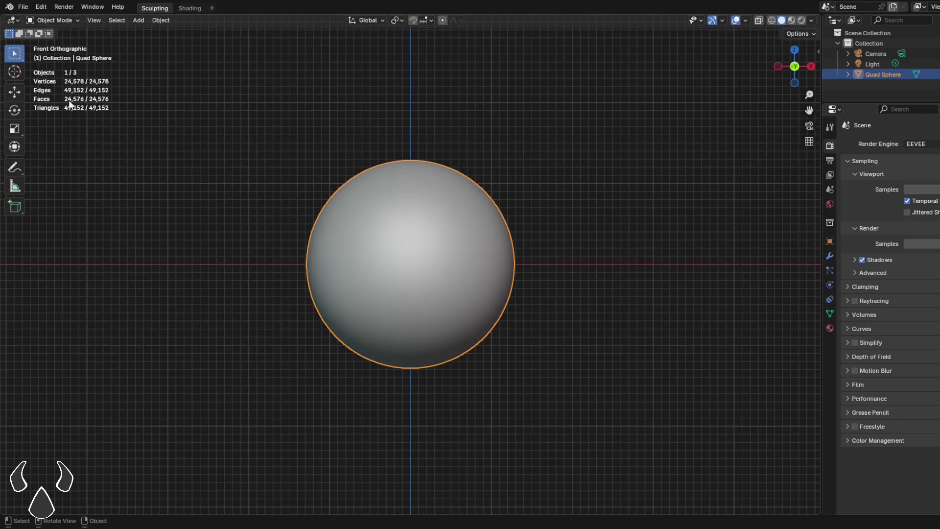
Delete the quad sphere, camera and light from the scene, and add a UV sphere mesh.
{"action": "left_click_drag", "start_coordinate": [582, 275], "coordinate": [548, 285], "text": "alt"}
{"action": "left_click_drag", "start_coordinate": [628, 206], "coordinate": [329, 373]}
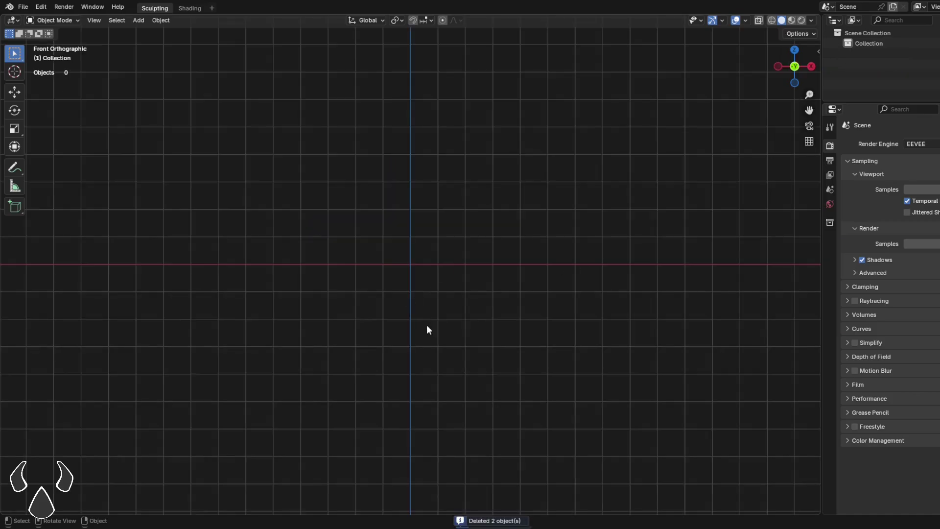
{"action": "middle_click_drag", "start_coordinate": [427, 325], "coordinate": [462, 235], "text": "ctrl"}
{"action": "middle_click_drag", "start_coordinate": [480, 282], "coordinate": [521, 252], "text": "shift"}
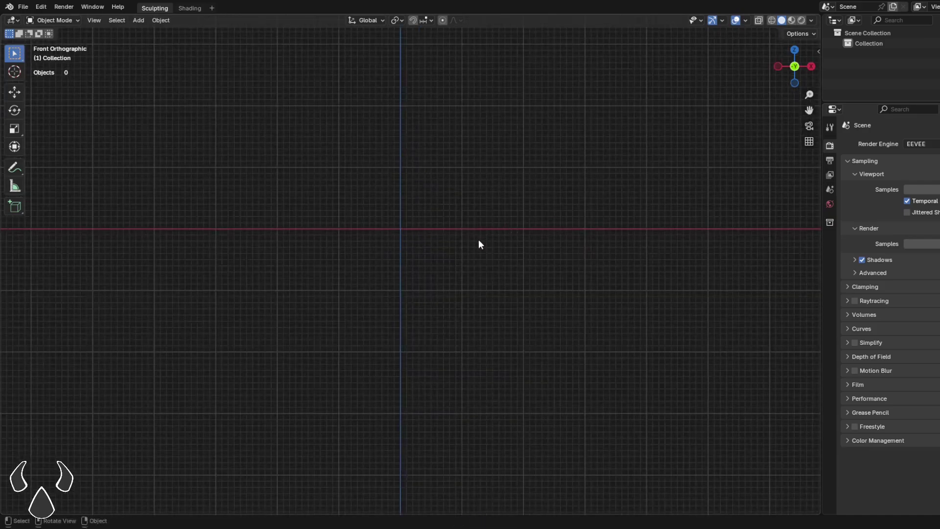
{"action": "key", "text": "shift+a"}
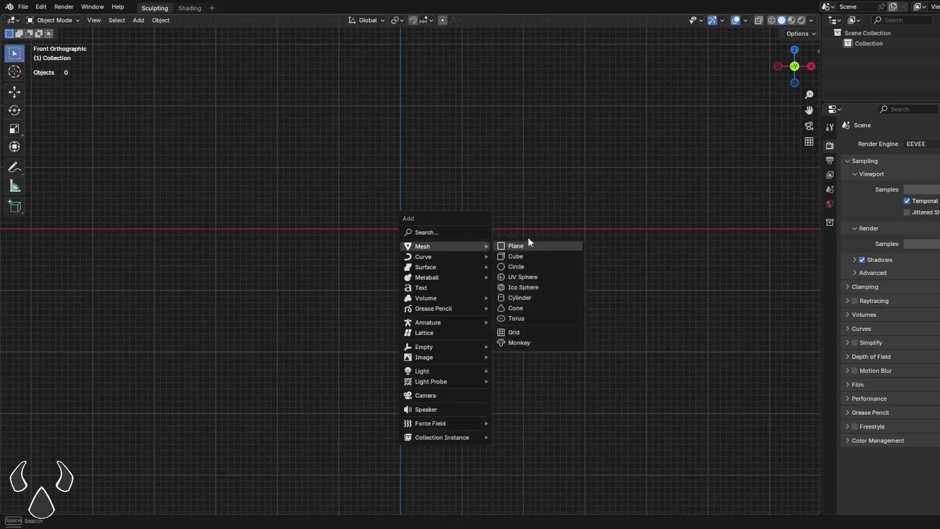
{"action": "left_click", "coordinate": [534, 278]}
Return the UV sphere to Object Mode and show it in front orthographic view.
{"action": "mouse_move", "coordinate": [528, 280]}
{"action": "middle_mouse_down"}
{"action": "mouse_move", "coordinate": [550, 298]}
{"action": "mouse_move", "coordinate": [524, 308]}
{"action": "mouse_move", "coordinate": [529, 279]}
{"action": "mouse_move", "coordinate": [524, 314]}
{"action": "mouse_move", "coordinate": [458, 294]}
{"action": "mouse_move", "coordinate": [492, 300]}
{"action": "mouse_move", "coordinate": [499, 260]}
{"action": "middle_mouse_up"}
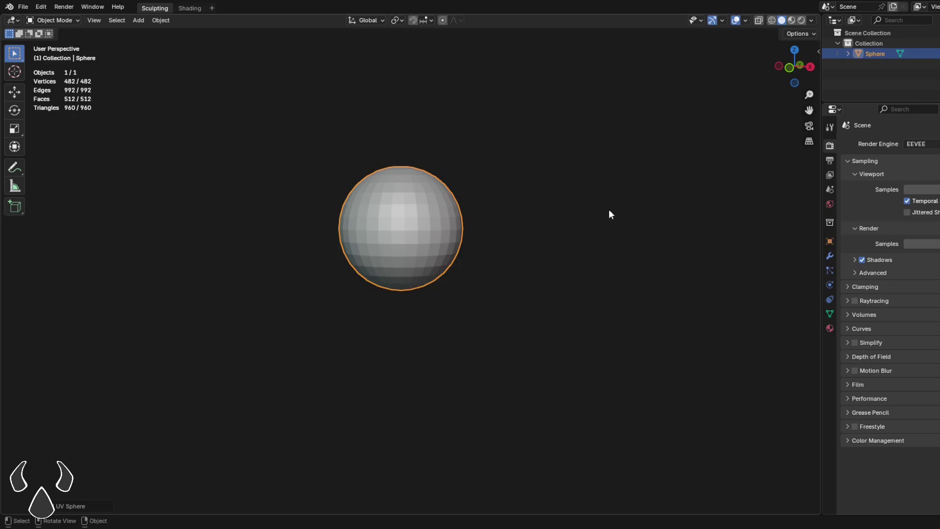
{"action": "middle_click_drag", "start_coordinate": [610, 198], "coordinate": [571, 271]}
{"action": "left_click", "coordinate": [793, 69]}
{"action": "scroll", "coordinate": [491, 267], "scroll_direction": "up", "scroll_amount": 1}
{"action": "middle_click_drag", "start_coordinate": [496, 249], "coordinate": [509, 246], "text": "shift"}
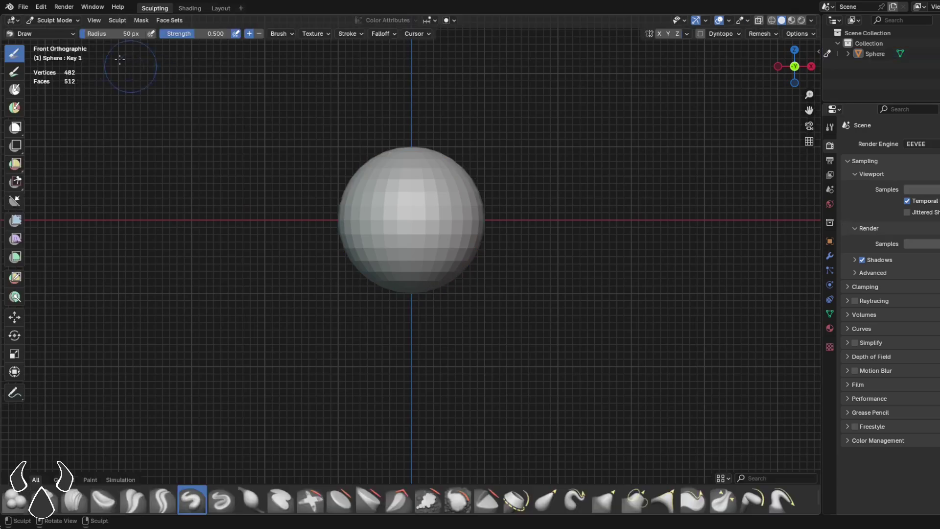
{"action": "left_click", "coordinate": [53, 20]}
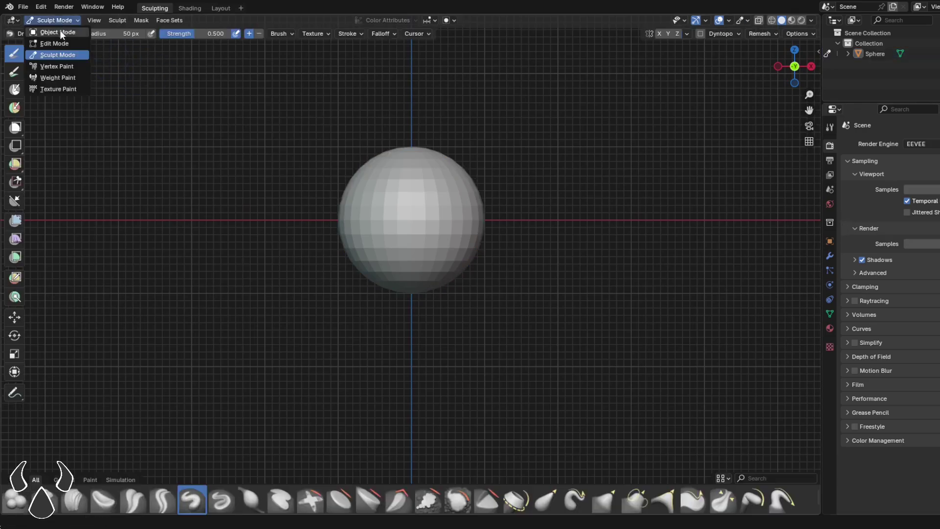
{"action": "left_click", "coordinate": [60, 30]}
{"action": "middle_click_drag", "start_coordinate": [490, 304], "coordinate": [513, 325]}
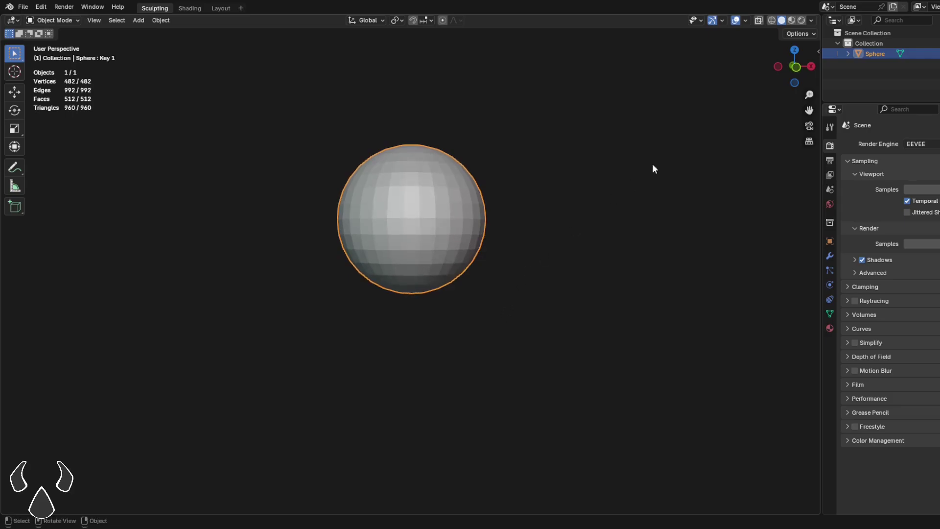
{"action": "left_click", "coordinate": [797, 70]}
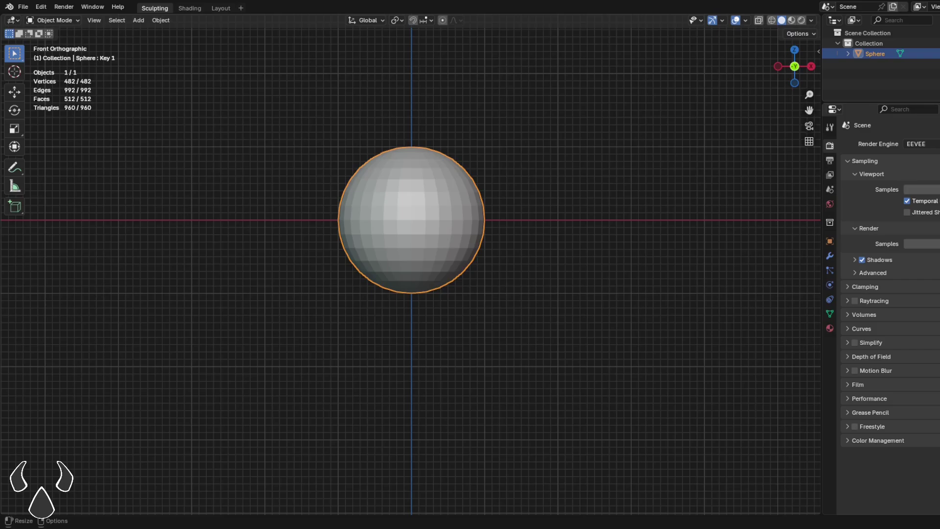
Enter Sculpt Mode and push the sphere's sides inward with the Grab brush using X symmetry.
{"action": "key", "text": "ctrl+Tab"}
{"action": "scroll", "coordinate": [533, 215], "scroll_direction": "down", "scroll_amount": 1}
{"action": "middle_click_drag", "start_coordinate": [518, 218], "coordinate": [510, 237], "text": "shift"}
{"action": "left_click_drag", "start_coordinate": [488, 242], "coordinate": [466, 244]}
Push the sphere's underside upward and pull its lower front down into a jaw shape with the Grab brush.
{"action": "left_click", "coordinate": [810, 66]}
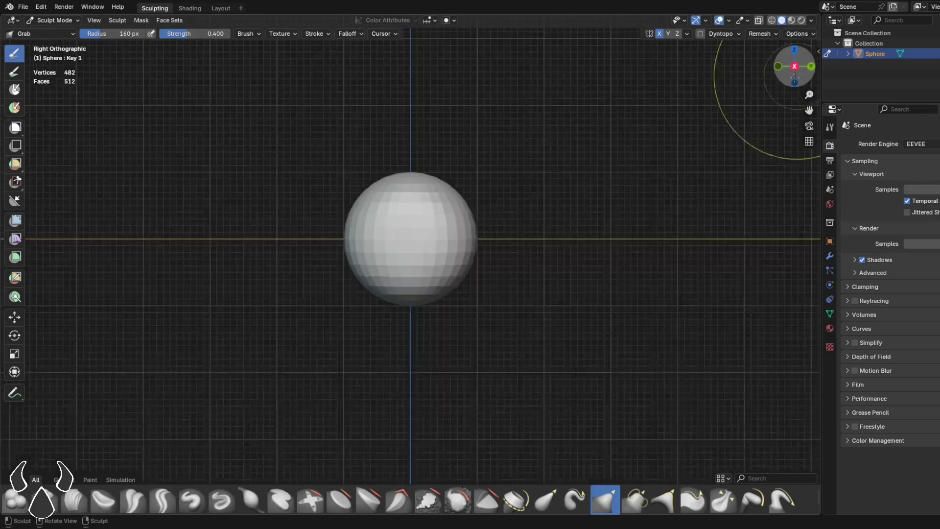
{"action": "left_click_drag", "start_coordinate": [410, 292], "coordinate": [414, 280]}
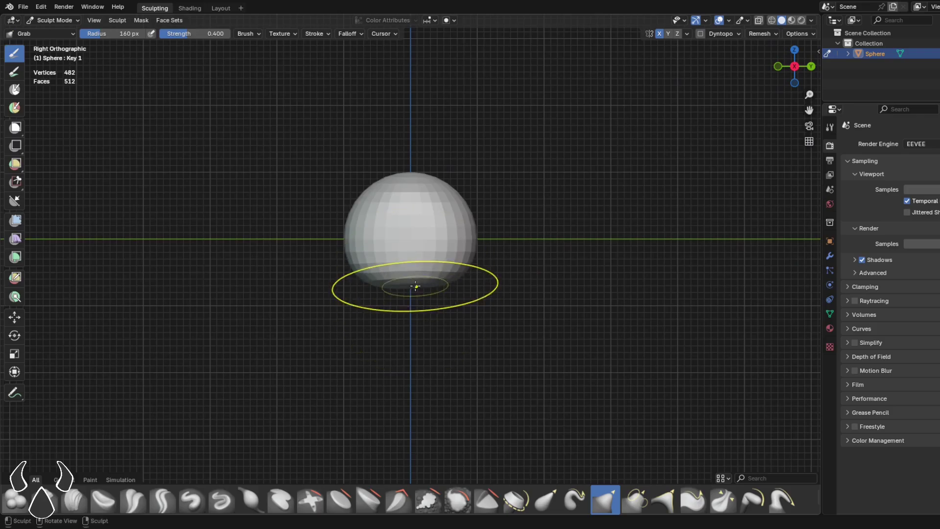
{"action": "left_click", "coordinate": [777, 66]}
{"action": "key", "text": "f"}
{"action": "left_click", "coordinate": [423, 273]}
{"action": "left_click_drag", "start_coordinate": [423, 281], "coordinate": [426, 311]}
{"action": "middle_click_drag", "start_coordinate": [603, 296], "coordinate": [499, 294]}
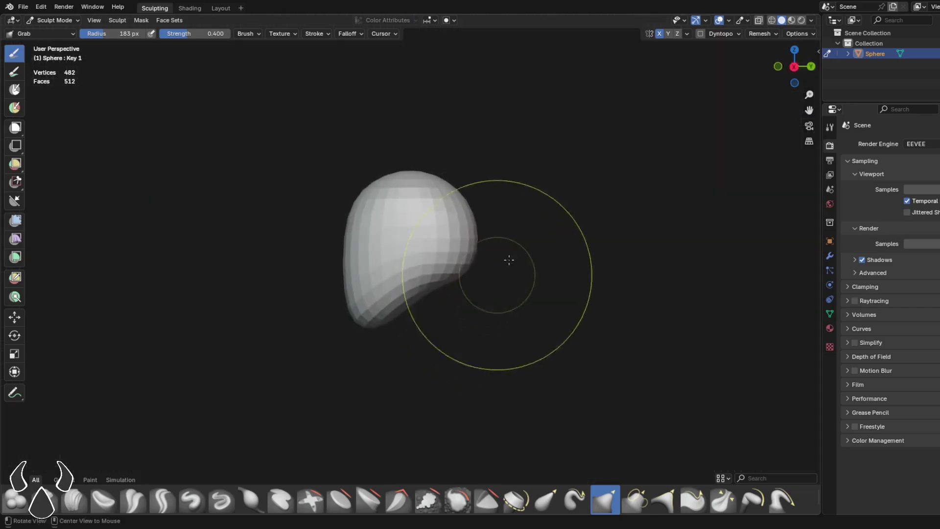
{"action": "left_click", "coordinate": [794, 67]}
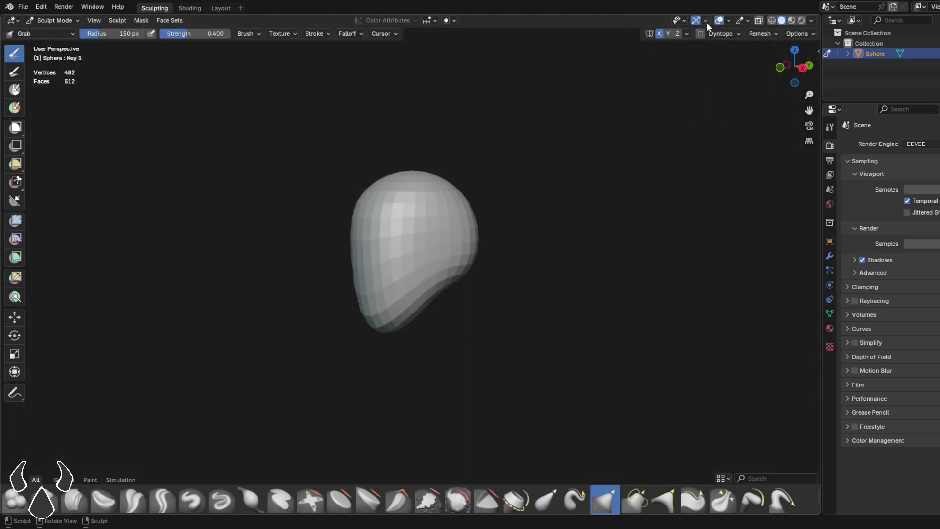
Enable the Wireframe overlay in the viewport to show the head's mesh topology.
{"action": "left_click", "coordinate": [728, 20]}
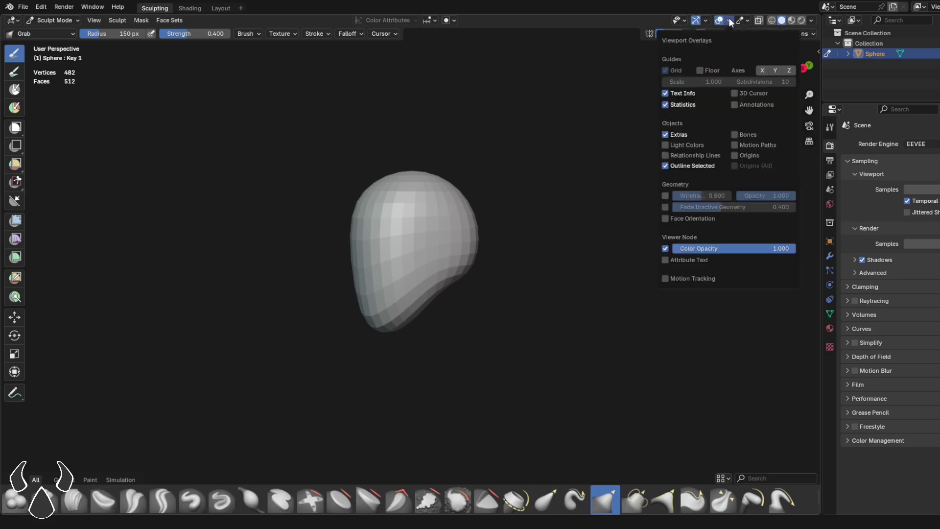
{"action": "left_click", "coordinate": [728, 21]}
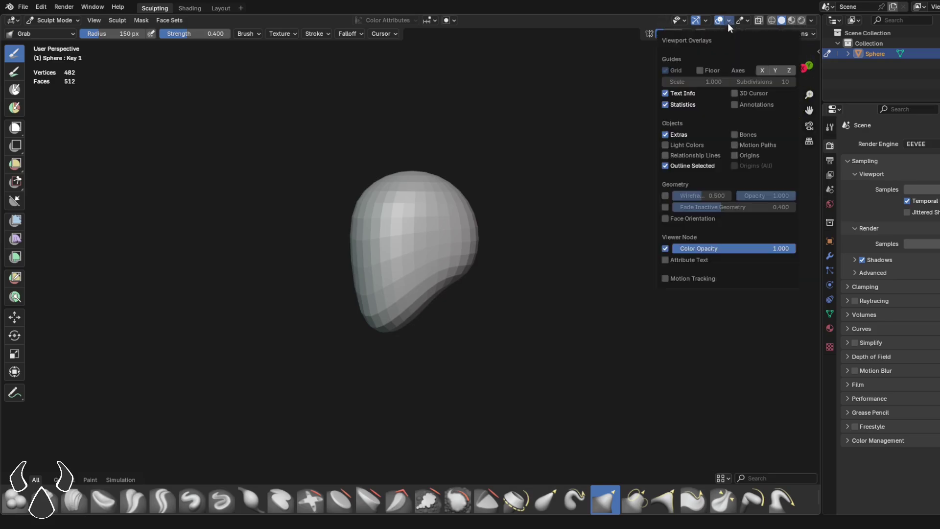
{"action": "left_click", "coordinate": [665, 195]}
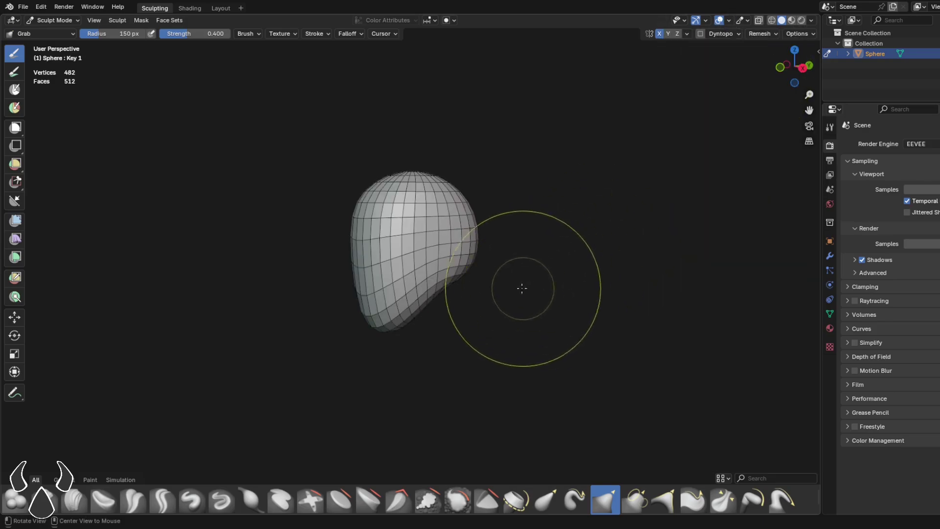
{"action": "left_click", "coordinate": [779, 65]}
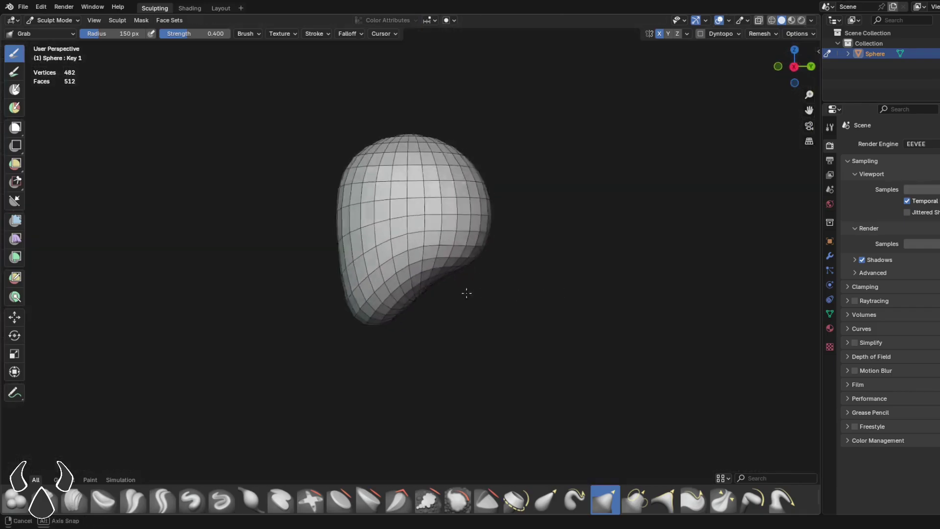
{"action": "left_click", "coordinate": [786, 64]}
{"action": "key", "text": "q"}
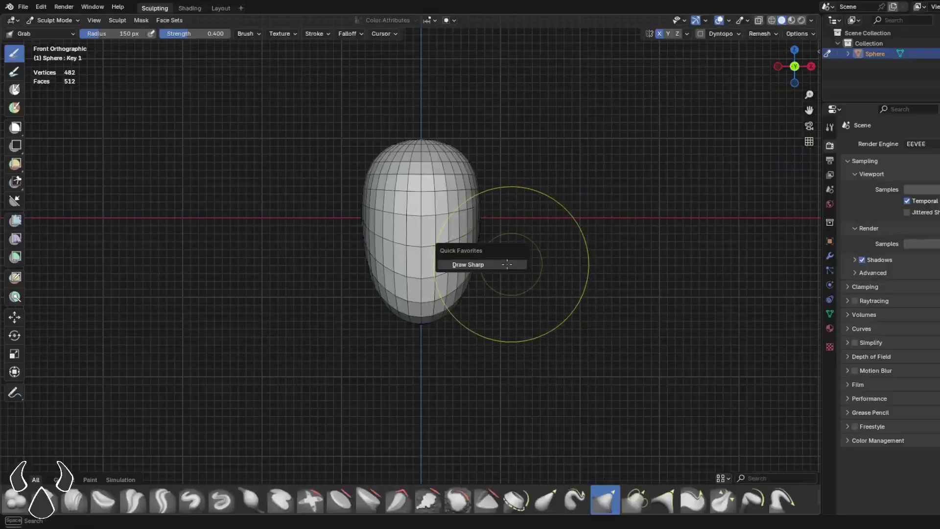
{"action": "left_click", "coordinate": [511, 264]}
{"action": "mouse_move", "coordinate": [568, 268]}
{"action": "middle_mouse_down"}
{"action": "mouse_move", "coordinate": [470, 276]}
{"action": "mouse_move", "coordinate": [480, 286]}
{"action": "mouse_move", "coordinate": [478, 264]}
{"action": "middle_mouse_up"}
{"action": "left_click", "coordinate": [799, 66]}
{"action": "key", "text": "f"}
{"action": "left_click", "coordinate": [456, 268]}
Set the Grab brush radius to 153 px and push the upper back of the head slightly inward in side view.
{"action": "key", "text": "g"}
{"action": "key", "text": "f"}
{"action": "left_click", "coordinate": [516, 260]}
{"action": "key", "text": "f"}
{"action": "left_click", "coordinate": [487, 158]}
{"action": "left_click_drag", "start_coordinate": [487, 152], "coordinate": [479, 151]}
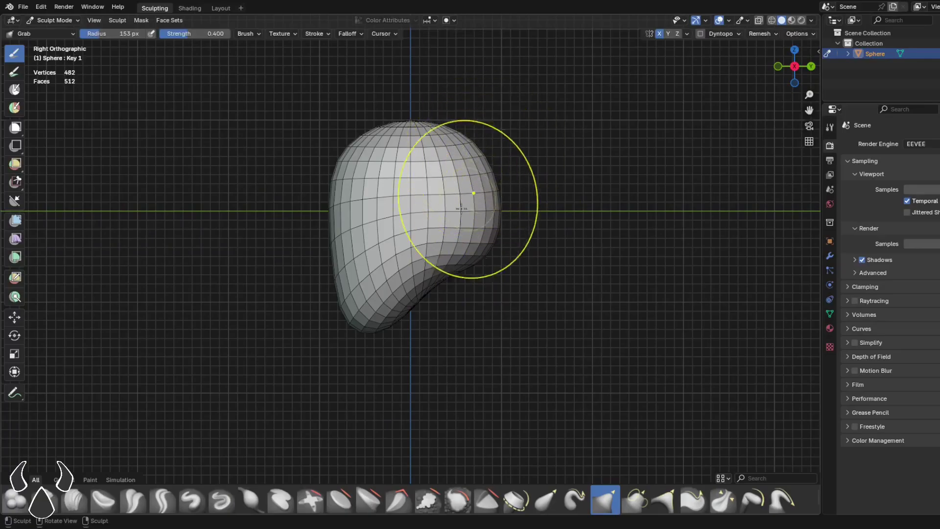
{"action": "mouse_move", "coordinate": [471, 281]}
{"action": "middle_mouse_down"}
{"action": "mouse_move", "coordinate": [575, 287]}
{"action": "mouse_move", "coordinate": [614, 277]}
{"action": "middle_mouse_up"}
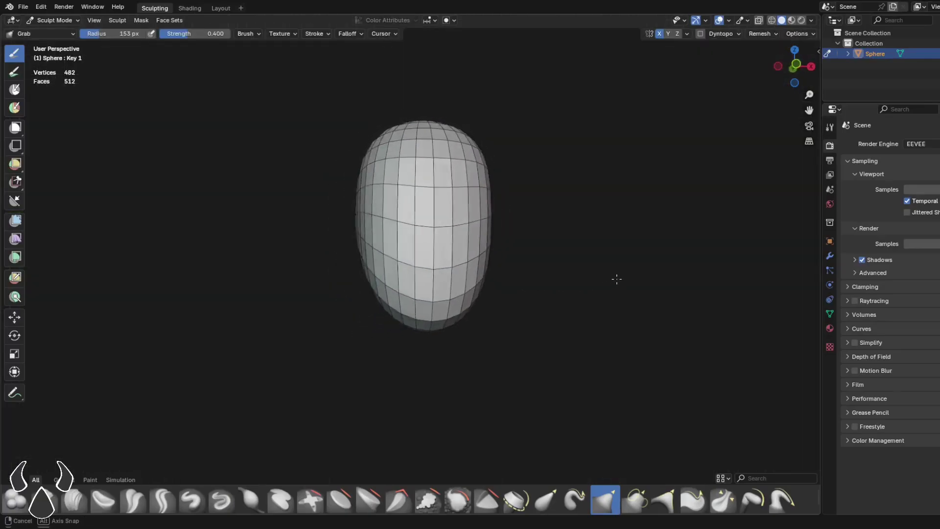
Pull the side and lower back surface of the head toward the face with the Grab brush at a 127 px radius.
{"action": "key", "text": "f"}
{"action": "left_click", "coordinate": [546, 269]}
{"action": "mouse_move", "coordinate": [549, 283]}
{"action": "middle_mouse_down"}
{"action": "mouse_move", "coordinate": [597, 283]}
{"action": "mouse_move", "coordinate": [581, 292]}
{"action": "mouse_move", "coordinate": [549, 285]}
{"action": "mouse_move", "coordinate": [555, 297]}
{"action": "middle_mouse_up"}
{"action": "middle_click_drag", "start_coordinate": [497, 280], "coordinate": [612, 279]}
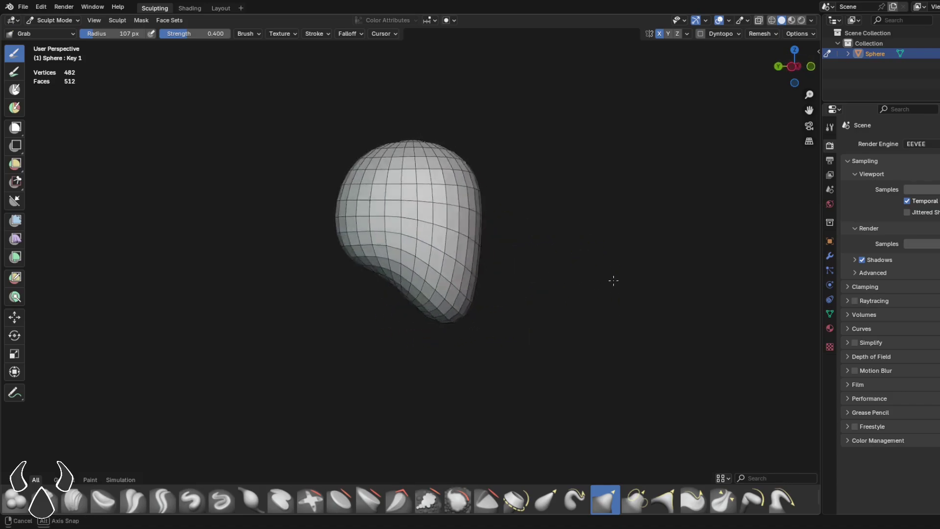
{"action": "middle_click_drag", "start_coordinate": [554, 235], "coordinate": [612, 258]}
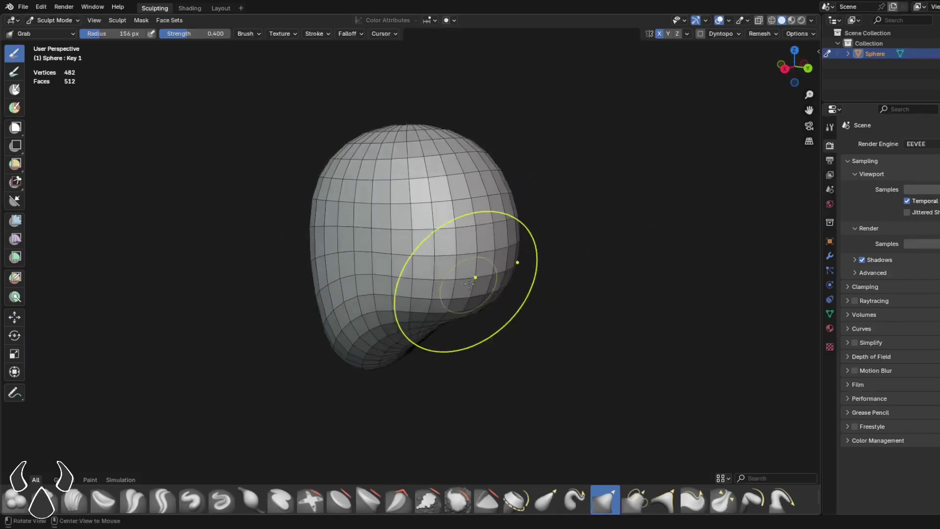
{"action": "scroll", "coordinate": [472, 276], "scroll_direction": "down", "scroll_amount": 1}
{"action": "middle_click_drag", "start_coordinate": [465, 272], "coordinate": [491, 267], "text": "shift"}
{"action": "key", "text": "f"}
{"action": "left_click", "coordinate": [450, 275]}
{"action": "left_click_drag", "start_coordinate": [493, 220], "coordinate": [462, 220]}
{"action": "left_click_drag", "start_coordinate": [475, 258], "coordinate": [459, 264]}
Pull the lower side surface near the jaw angle further forward with Grab strokes.
{"action": "middle_click_drag", "start_coordinate": [457, 288], "coordinate": [478, 269]}
{"action": "left_click_drag", "start_coordinate": [490, 283], "coordinate": [462, 288]}
{"action": "middle_click_drag", "start_coordinate": [461, 251], "coordinate": [480, 256]}
{"action": "left_click_drag", "start_coordinate": [479, 255], "coordinate": [448, 250]}
{"action": "mouse_move", "coordinate": [475, 202]}
{"action": "middle_mouse_down"}
{"action": "mouse_move", "coordinate": [510, 212]}
{"action": "mouse_move", "coordinate": [501, 294]}
{"action": "mouse_move", "coordinate": [473, 201]}
{"action": "mouse_move", "coordinate": [483, 173]}
{"action": "mouse_move", "coordinate": [443, 247]}
{"action": "mouse_move", "coordinate": [479, 195]}
{"action": "middle_mouse_up"}
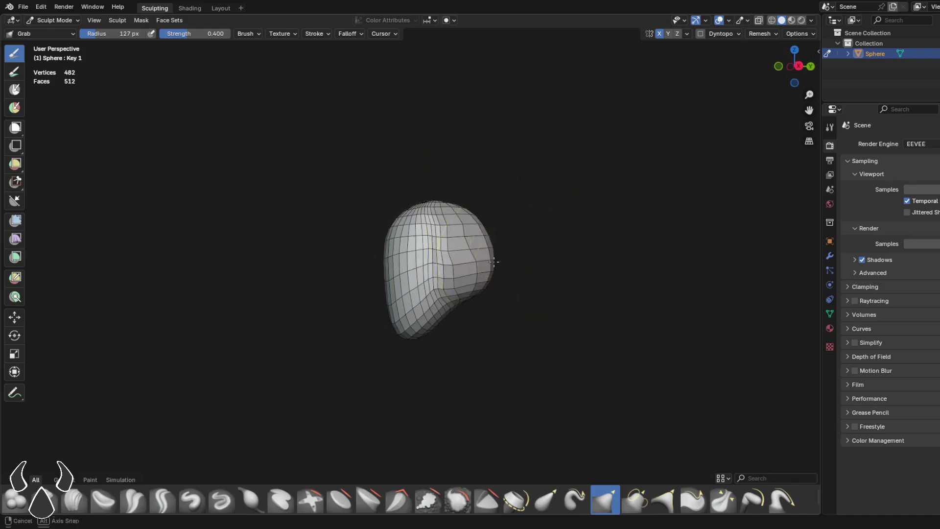
Push the chin and the underside of the jaw upward with the Grab brush at a 96 px radius.
{"action": "mouse_move", "coordinate": [448, 285]}
{"action": "middle_mouse_down"}
{"action": "mouse_move", "coordinate": [441, 242]}
{"action": "mouse_move", "coordinate": [532, 265]}
{"action": "middle_mouse_up"}
{"action": "key", "text": "shift+s"}
{"action": "key", "text": "n"}
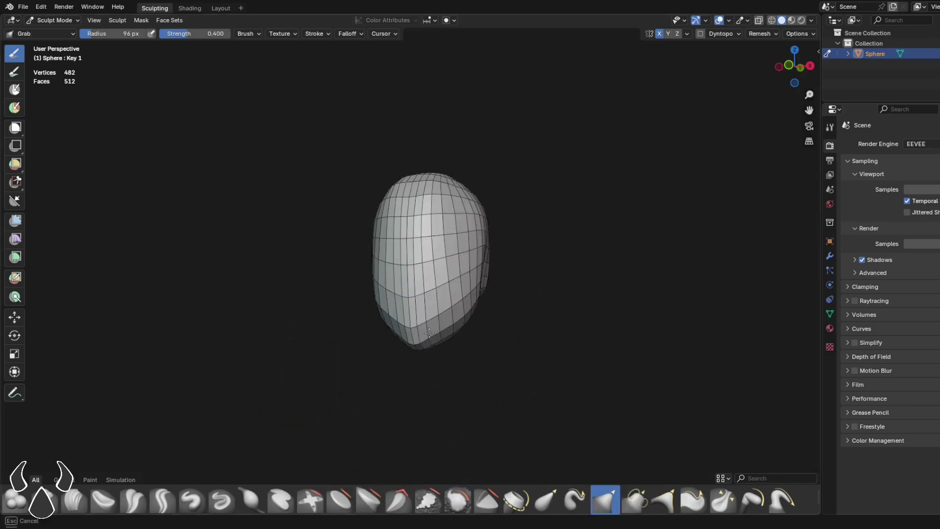
{"action": "left_click_drag", "start_coordinate": [429, 333], "coordinate": [432, 316]}
{"action": "mouse_move", "coordinate": [432, 317]}
{"action": "middle_mouse_down"}
{"action": "mouse_move", "coordinate": [543, 295]}
{"action": "mouse_move", "coordinate": [415, 346]}
{"action": "mouse_move", "coordinate": [414, 272]}
{"action": "mouse_move", "coordinate": [417, 303]}
{"action": "middle_mouse_up"}
{"action": "left_click_drag", "start_coordinate": [434, 283], "coordinate": [441, 257]}
{"action": "middle_click_drag", "start_coordinate": [420, 279], "coordinate": [512, 298]}
Switch to the Mask brush and set its radius to 59 px for masking the underside of the head.
{"action": "middle_click_drag", "start_coordinate": [513, 237], "coordinate": [506, 281]}
{"action": "key", "text": "shift+space"}
{"action": "type", "text": "m"}
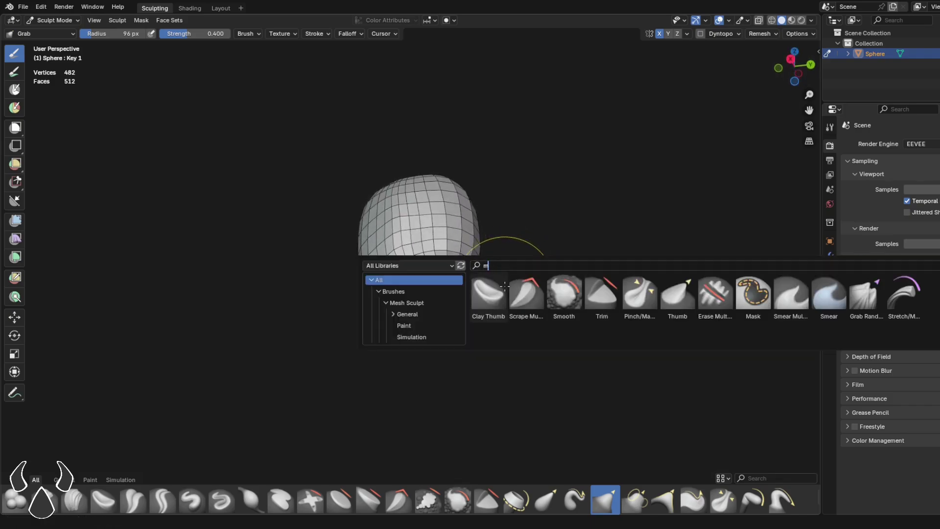
{"action": "left_click", "coordinate": [639, 182]}
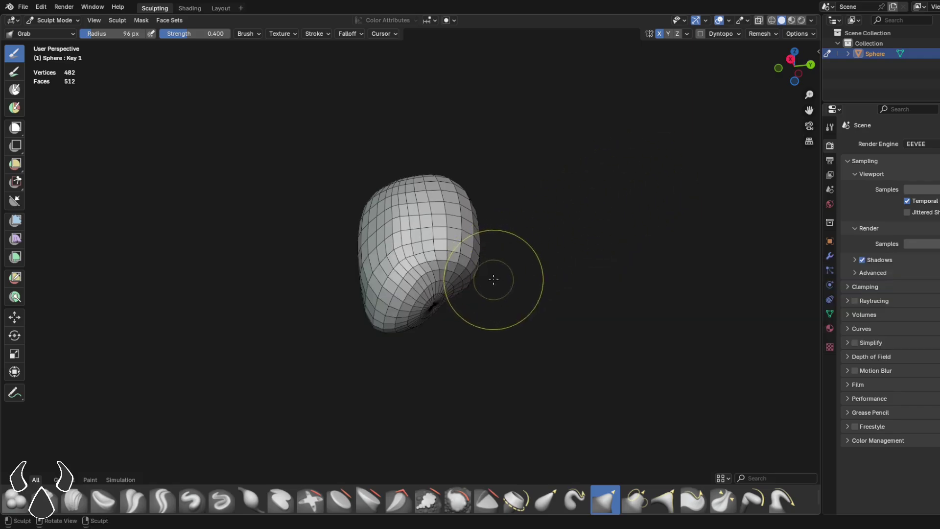
{"action": "key", "text": "m"}
{"action": "mouse_move", "coordinate": [502, 325]}
{"action": "middle_mouse_down"}
{"action": "mouse_move", "coordinate": [455, 294]}
{"action": "mouse_move", "coordinate": [426, 288]}
{"action": "middle_mouse_up"}
{"action": "scroll", "coordinate": [482, 318], "scroll_direction": "up", "scroll_amount": 1}
{"action": "key", "text": "f"}
{"action": "left_click", "coordinate": [470, 298]}
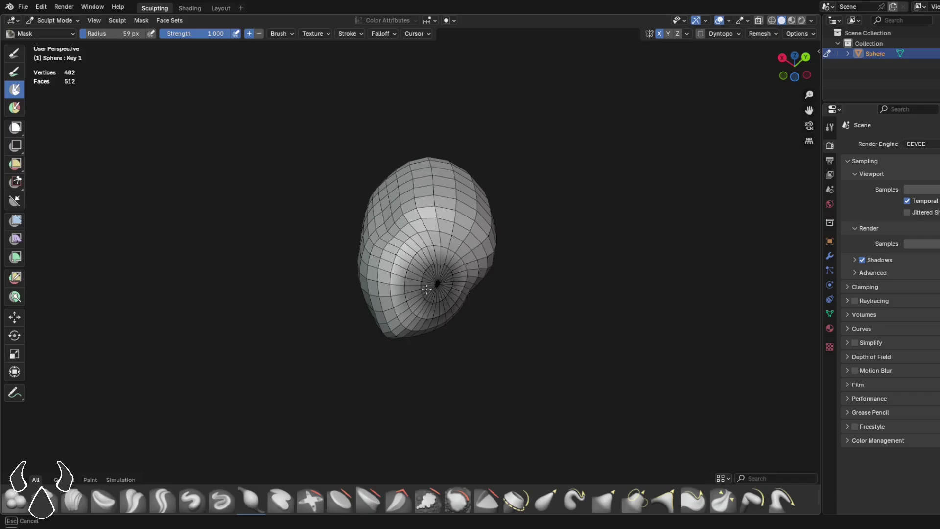
Mask a round neck area on the head's underside, reducing the brush radius to 35 px, and invert the mask.
{"action": "key", "text": "bracketleft"}
{"action": "key", "text": "bracketleft"}
{"action": "key", "text": "bracketleft"}
{"action": "key", "text": "bracketleft"}
{"action": "key", "text": "bracketleft"}
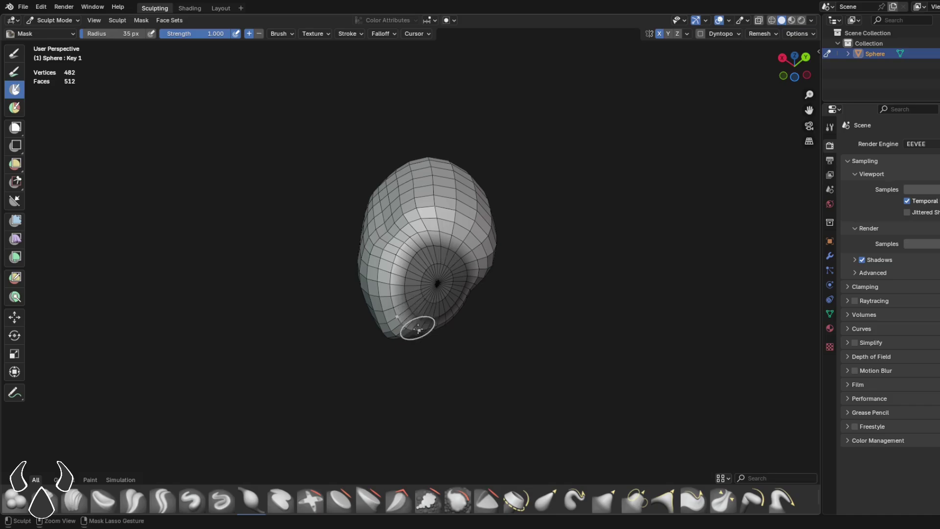
{"action": "key", "text": "ctrl+i"}
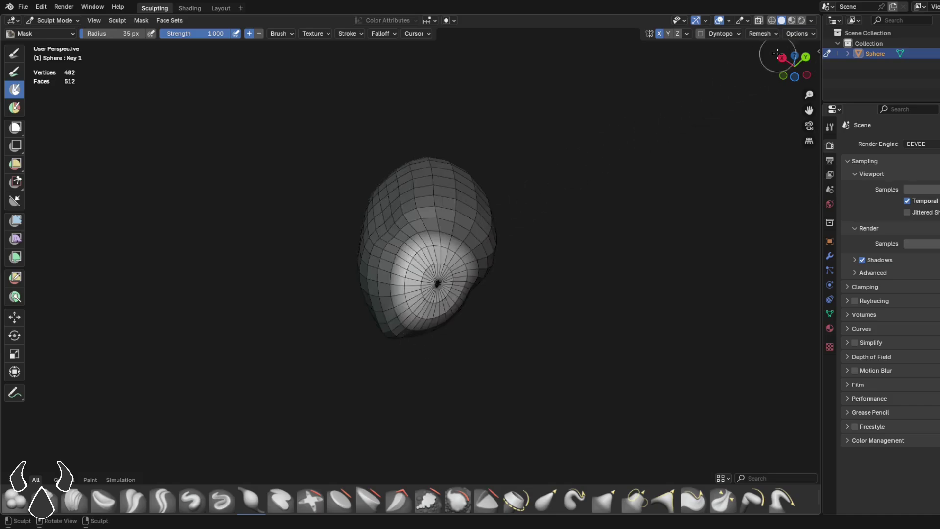
In the right orthographic view, pull the unmasked underside area down into a neck with the Grab brush.
{"action": "left_click", "coordinate": [778, 54]}
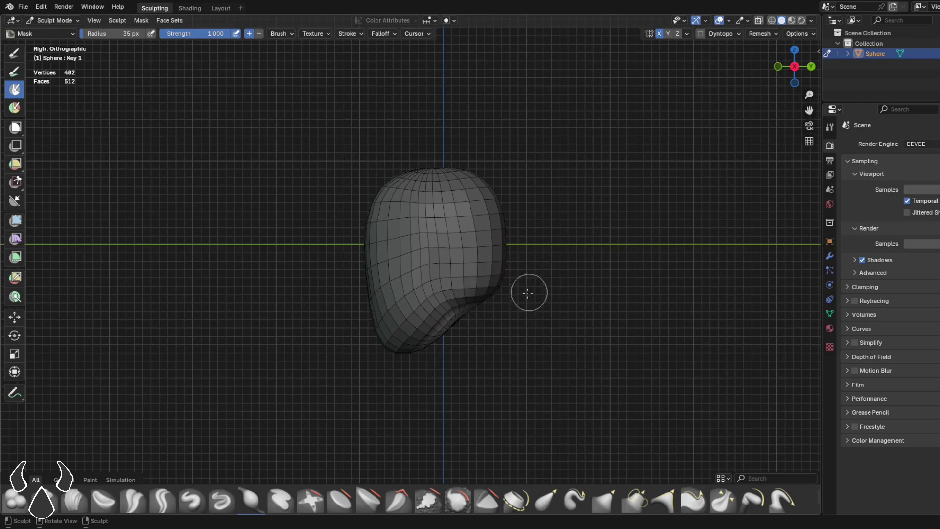
{"action": "key", "text": "g"}
{"action": "key", "text": "f"}
{"action": "left_click", "coordinate": [523, 344]}
{"action": "scroll", "coordinate": [500, 361], "scroll_direction": "down", "scroll_amount": 1}
{"action": "middle_click_drag", "start_coordinate": [496, 360], "coordinate": [504, 318], "text": "shift"}
{"action": "key", "text": "f"}
{"action": "left_click", "coordinate": [565, 297]}
{"action": "left_click_drag", "start_coordinate": [459, 268], "coordinate": [479, 352]}
Adjust the neck's shape from several angles with the Grab brush at a 128 px radius.
{"action": "middle_click_drag", "start_coordinate": [515, 357], "coordinate": [495, 274]}
{"action": "key", "text": "f"}
{"action": "left_click", "coordinate": [483, 218]}
{"action": "left_click_drag", "start_coordinate": [482, 219], "coordinate": [492, 223]}
{"action": "middle_click_drag", "start_coordinate": [492, 230], "coordinate": [455, 216]}
{"action": "mouse_move", "coordinate": [529, 313]}
{"action": "middle_mouse_down"}
{"action": "mouse_move", "coordinate": [489, 356]}
{"action": "mouse_move", "coordinate": [472, 308]}
{"action": "mouse_move", "coordinate": [522, 309]}
{"action": "mouse_move", "coordinate": [526, 293]}
{"action": "middle_mouse_up"}
{"action": "scroll", "coordinate": [460, 274], "scroll_direction": "down", "scroll_amount": 2}
{"action": "key", "text": "KP_1"}
{"action": "key", "text": "f"}
{"action": "key", "text": "KP_3"}
{"action": "scroll", "coordinate": [518, 235], "scroll_direction": "up", "scroll_amount": 2}
{"action": "scroll", "coordinate": [515, 218], "scroll_direction": "up", "scroll_amount": 1}
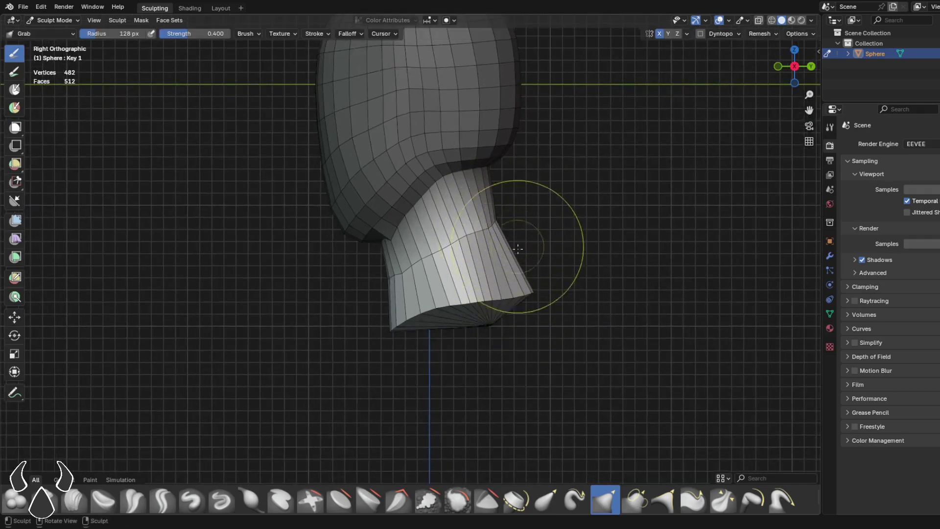
Nudge the bottom end of the neck into shape with small Grab strokes.
{"action": "scroll", "coordinate": [471, 330], "scroll_direction": "down", "scroll_amount": 2}
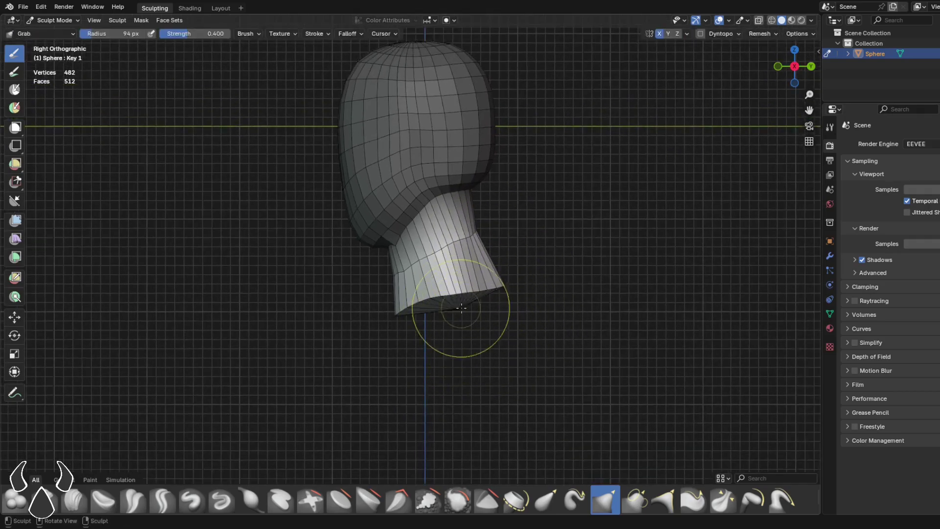
{"action": "mouse_move", "coordinate": [455, 302]}
{"action": "middle_mouse_down"}
{"action": "mouse_move", "coordinate": [471, 291]}
{"action": "mouse_move", "coordinate": [607, 300]}
{"action": "mouse_move", "coordinate": [434, 317]}
{"action": "mouse_move", "coordinate": [475, 323]}
{"action": "mouse_move", "coordinate": [436, 310]}
{"action": "middle_mouse_up"}
{"action": "scroll", "coordinate": [469, 321], "scroll_direction": "up", "scroll_amount": 1}
{"action": "key", "text": "f"}
{"action": "left_click", "coordinate": [432, 312]}
{"action": "left_click_drag", "start_coordinate": [433, 301], "coordinate": [435, 300]}
{"action": "middle_click_drag", "start_coordinate": [435, 300], "coordinate": [660, 231]}
Check the neck from the side and clear the mask from the head.
{"action": "left_click", "coordinate": [799, 69]}
{"action": "scroll", "coordinate": [443, 287], "scroll_direction": "up", "scroll_amount": 4}
{"action": "mouse_move", "coordinate": [432, 287]}
{"action": "middle_mouse_down"}
{"action": "mouse_move", "coordinate": [304, 289]}
{"action": "mouse_move", "coordinate": [333, 298]}
{"action": "middle_mouse_up"}
{"action": "scroll", "coordinate": [419, 313], "scroll_direction": "down", "scroll_amount": 2}
{"action": "left_click", "coordinate": [794, 66]}
{"action": "scroll", "coordinate": [494, 263], "scroll_direction": "up", "scroll_amount": 2}
{"action": "key", "text": "f"}
{"action": "scroll", "coordinate": [501, 269], "scroll_direction": "down", "scroll_amount": 2}
{"action": "key", "text": "alt+m"}
Smooth the transition between the jaw and the neck.
{"action": "middle_click_drag", "start_coordinate": [503, 272], "coordinate": [558, 245]}
{"action": "scroll", "coordinate": [440, 299], "scroll_direction": "up", "scroll_amount": 3}
{"action": "mouse_move", "coordinate": [416, 293]}
{"action": "left_mouse_down", "text": "shift"}
{"action": "mouse_move", "coordinate": [426, 315]}
{"action": "mouse_move", "coordinate": [465, 304]}
{"action": "left_mouse_up", "text": "shift"}
{"action": "key", "text": "f"}
{"action": "scroll", "coordinate": [435, 363], "scroll_direction": "down", "scroll_amount": 2}
In the right view, nudge the jaw's underside forward and upward with the Grab brush at a 176 px radius.
{"action": "mouse_move", "coordinate": [435, 362]}
{"action": "middle_mouse_down"}
{"action": "mouse_move", "coordinate": [499, 254]}
{"action": "mouse_move", "coordinate": [411, 353]}
{"action": "mouse_move", "coordinate": [423, 241]}
{"action": "mouse_move", "coordinate": [417, 360]}
{"action": "middle_mouse_up"}
{"action": "left_click", "coordinate": [796, 67]}
{"action": "scroll", "coordinate": [441, 304], "scroll_direction": "down", "scroll_amount": 3}
{"action": "left_click", "coordinate": [794, 66]}
{"action": "scroll", "coordinate": [431, 196], "scroll_direction": "up", "scroll_amount": 2}
{"action": "key", "text": "f"}
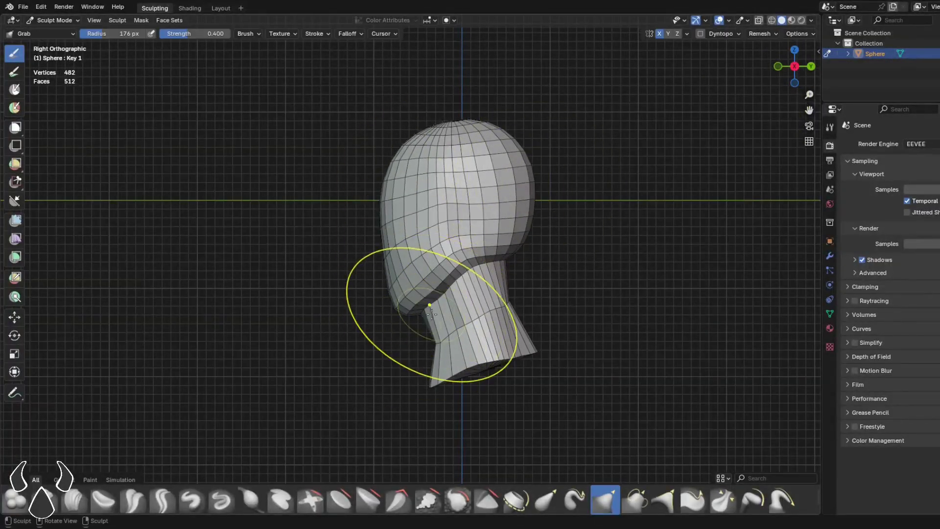
{"action": "left_click_drag", "start_coordinate": [432, 313], "coordinate": [425, 307]}
{"action": "mouse_move", "coordinate": [467, 259]}
{"action": "middle_mouse_down"}
{"action": "mouse_move", "coordinate": [508, 279]}
{"action": "mouse_move", "coordinate": [509, 268]}
{"action": "middle_mouse_up"}
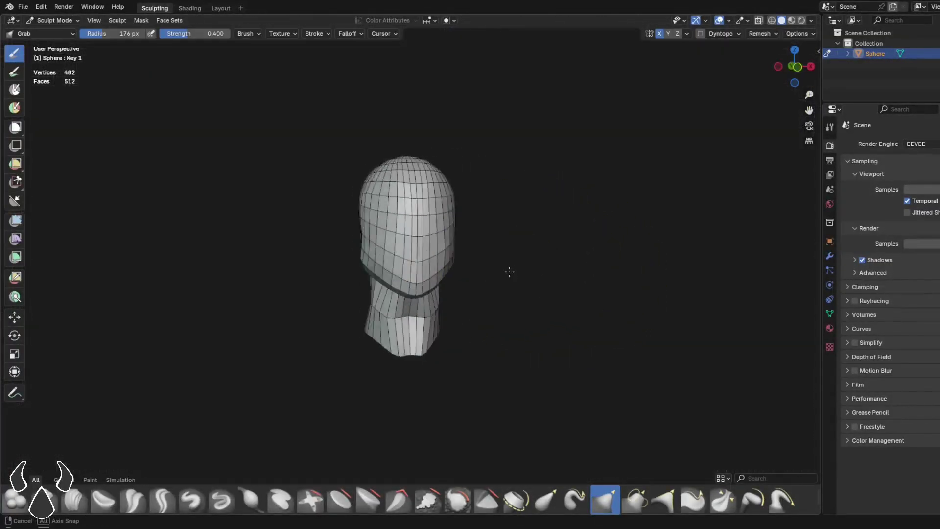
Smooth the lower face in the front orthographic view with the Smooth brush at a 90 px radius.
{"action": "mouse_move", "coordinate": [447, 273]}
{"action": "middle_mouse_down"}
{"action": "mouse_move", "coordinate": [482, 287]}
{"action": "mouse_move", "coordinate": [447, 287]}
{"action": "middle_mouse_up"}
{"action": "middle_click_drag", "start_coordinate": [565, 281], "coordinate": [704, 261]}
{"action": "left_click", "coordinate": [796, 67]}
{"action": "scroll", "coordinate": [534, 204], "scroll_direction": "up", "scroll_amount": 3}
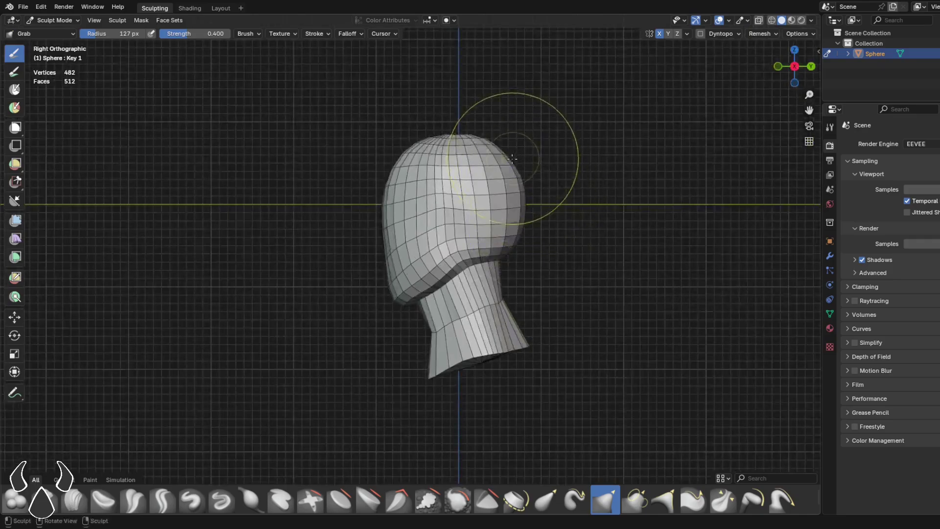
{"action": "middle_click_drag", "start_coordinate": [518, 270], "coordinate": [471, 214]}
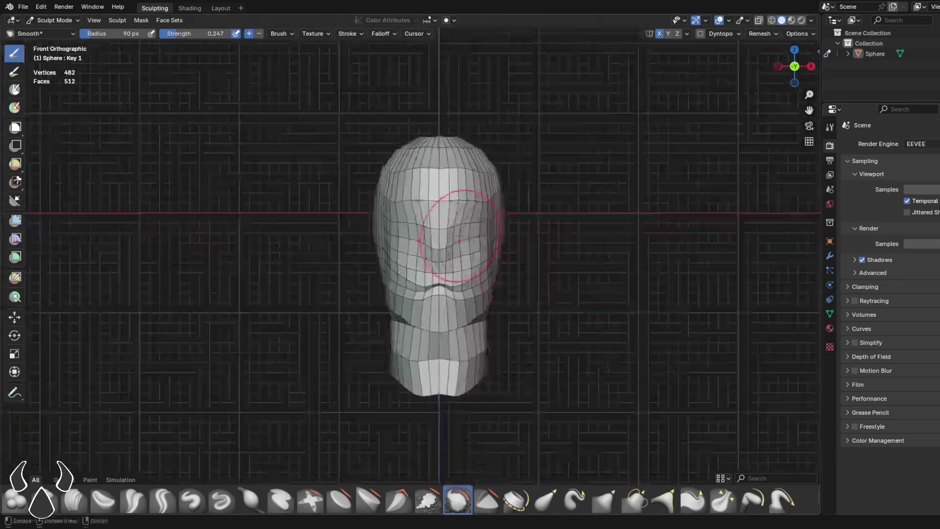
{"action": "left_click_drag", "start_coordinate": [462, 237], "coordinate": [441, 274], "text": "shift"}
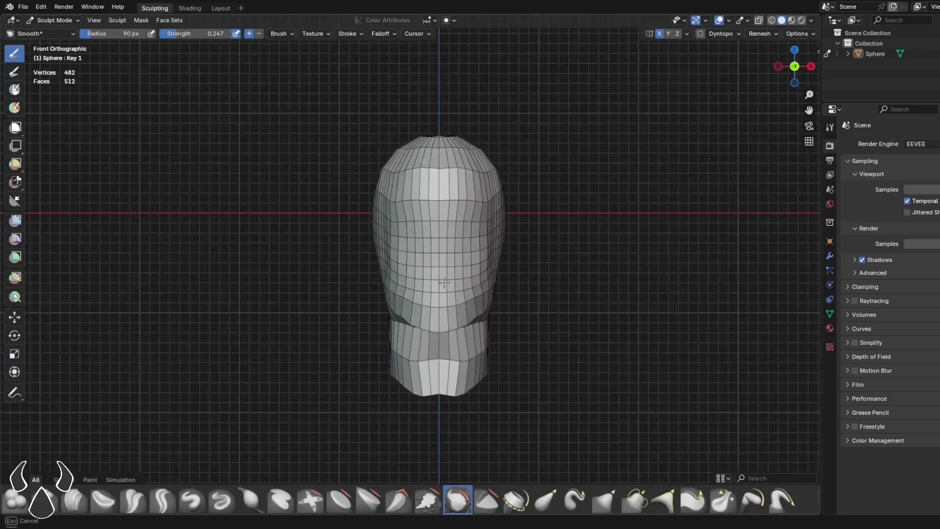
{"action": "middle_click_drag", "start_coordinate": [447, 264], "coordinate": [498, 250]}
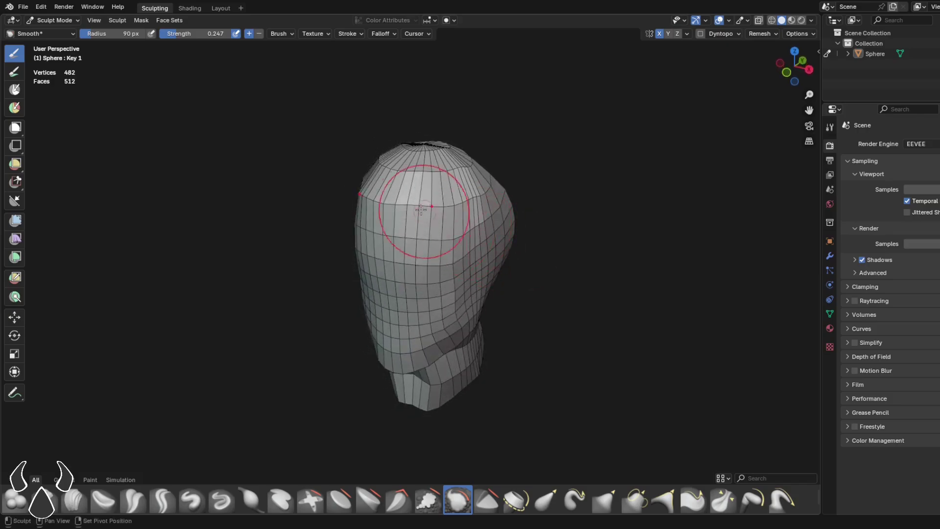
{"action": "mouse_move", "coordinate": [548, 251]}
{"action": "middle_mouse_down"}
{"action": "mouse_move", "coordinate": [507, 271]}
{"action": "mouse_move", "coordinate": [457, 254]}
{"action": "middle_mouse_up"}
Switch back to the Grab brush and refine the side of the jaw above the neck at a 122 px radius.
{"action": "key", "text": "g"}
{"action": "scroll", "coordinate": [457, 254], "scroll_direction": "up", "scroll_amount": 1}
{"action": "middle_click_drag", "start_coordinate": [573, 284], "coordinate": [500, 292]}
{"action": "mouse_move", "coordinate": [588, 281]}
{"action": "middle_mouse_down"}
{"action": "mouse_move", "coordinate": [353, 189]}
{"action": "mouse_move", "coordinate": [346, 151]}
{"action": "mouse_move", "coordinate": [408, 278]}
{"action": "mouse_move", "coordinate": [482, 293]}
{"action": "mouse_move", "coordinate": [377, 294]}
{"action": "mouse_move", "coordinate": [579, 237]}
{"action": "middle_mouse_up"}
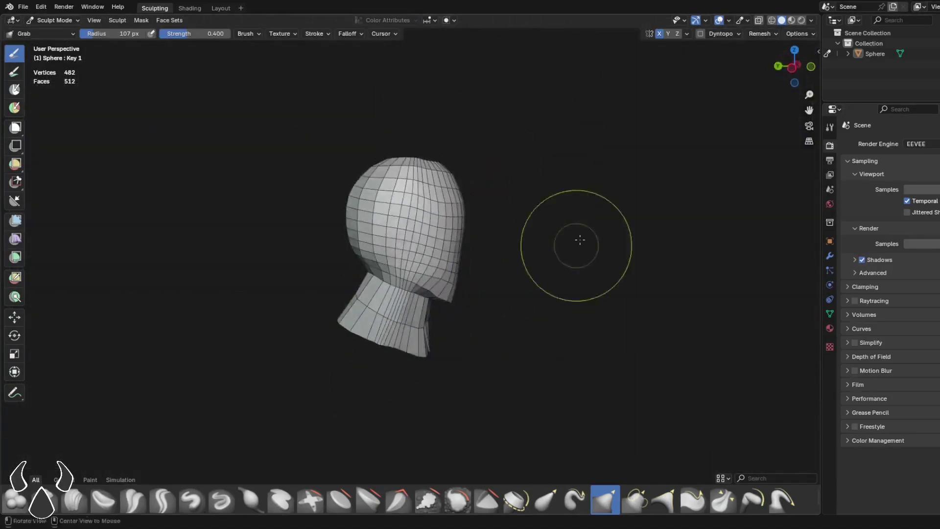
{"action": "key", "text": "n"}
{"action": "key", "text": "shift+s"}
{"action": "middle_click_drag", "start_coordinate": [651, 240], "coordinate": [549, 233]}
{"action": "key", "text": "n"}
{"action": "key", "text": "g"}
{"action": "mouse_move", "coordinate": [519, 191]}
{"action": "middle_mouse_down"}
{"action": "mouse_move", "coordinate": [480, 222]}
{"action": "mouse_move", "coordinate": [436, 181]}
{"action": "middle_mouse_up"}
{"action": "scroll", "coordinate": [470, 298], "scroll_direction": "up", "scroll_amount": 2}
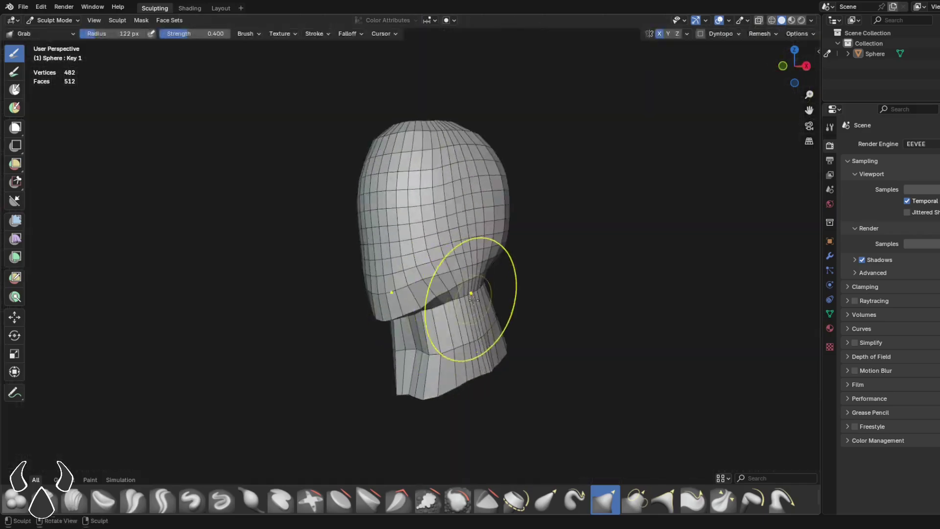
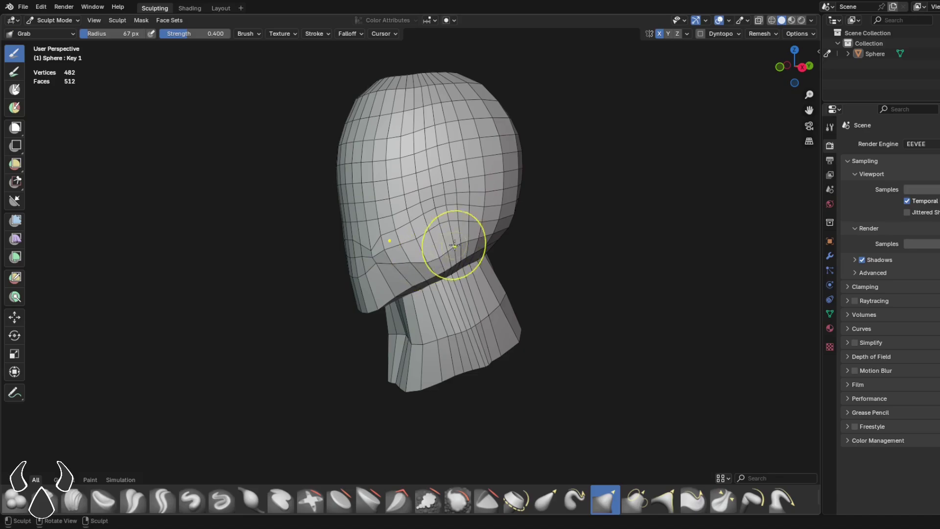
Carve a mouth crease across the lower face with the Draw Sharp brush at a 33 px radius.
{"action": "mouse_move", "coordinate": [458, 243]}
{"action": "middle_mouse_down"}
{"action": "mouse_move", "coordinate": [499, 254]}
{"action": "mouse_move", "coordinate": [435, 257]}
{"action": "mouse_move", "coordinate": [579, 264]}
{"action": "mouse_move", "coordinate": [531, 225]}
{"action": "middle_mouse_up"}
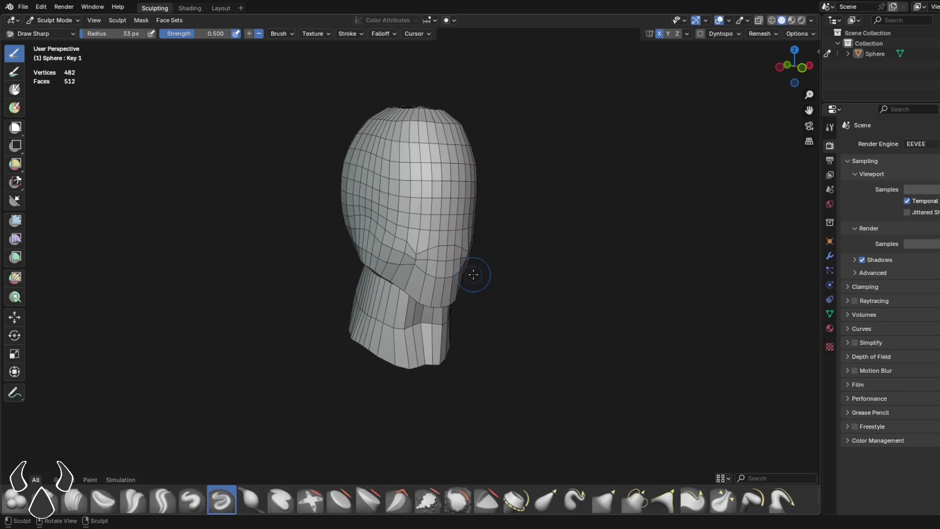
{"action": "middle_click_drag", "start_coordinate": [473, 275], "coordinate": [451, 260], "text": "ctrl"}
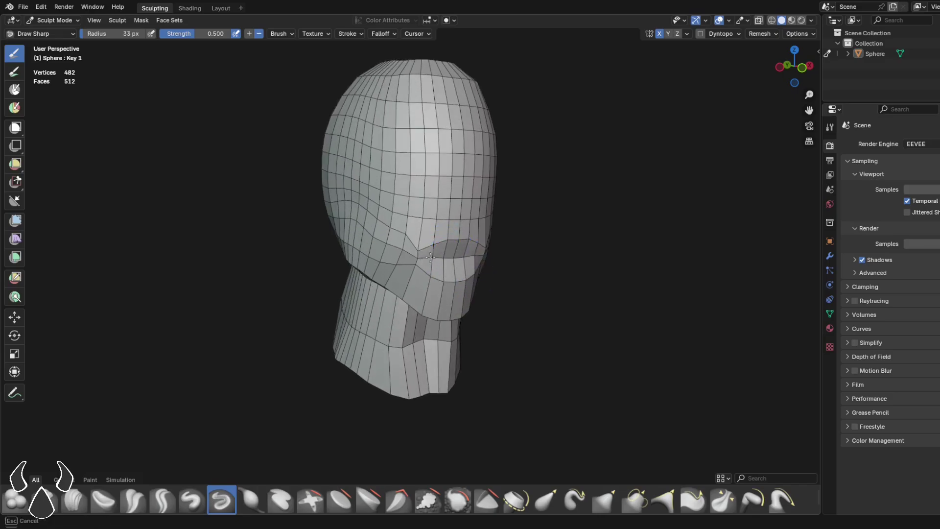
{"action": "left_click_drag", "start_coordinate": [430, 257], "coordinate": [482, 256]}
{"action": "middle_click_drag", "start_coordinate": [494, 262], "coordinate": [411, 259]}
{"action": "mouse_move", "coordinate": [430, 257]}
{"action": "middle_mouse_down", "text": "ctrl"}
{"action": "mouse_move", "coordinate": [444, 277]}
{"action": "mouse_move", "coordinate": [480, 274]}
{"action": "middle_mouse_up", "text": "ctrl"}
Set the Draw Sharp radius to 35 px and sharpen the center of the mouth crease.
{"action": "key", "text": "f"}
{"action": "left_click", "coordinate": [408, 245]}
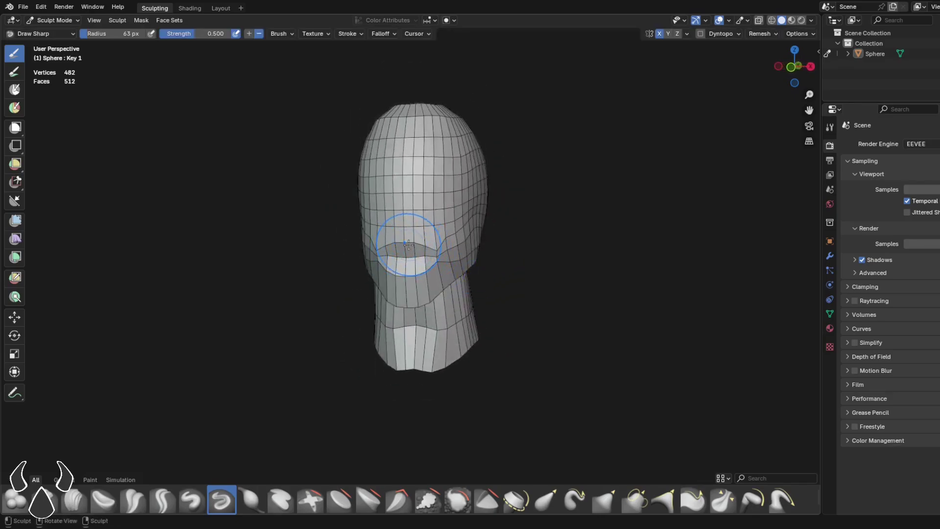
{"action": "key", "text": "f"}
{"action": "left_click", "coordinate": [394, 245]}
{"action": "middle_click_drag", "start_coordinate": [392, 252], "coordinate": [398, 229], "text": "ctrl"}
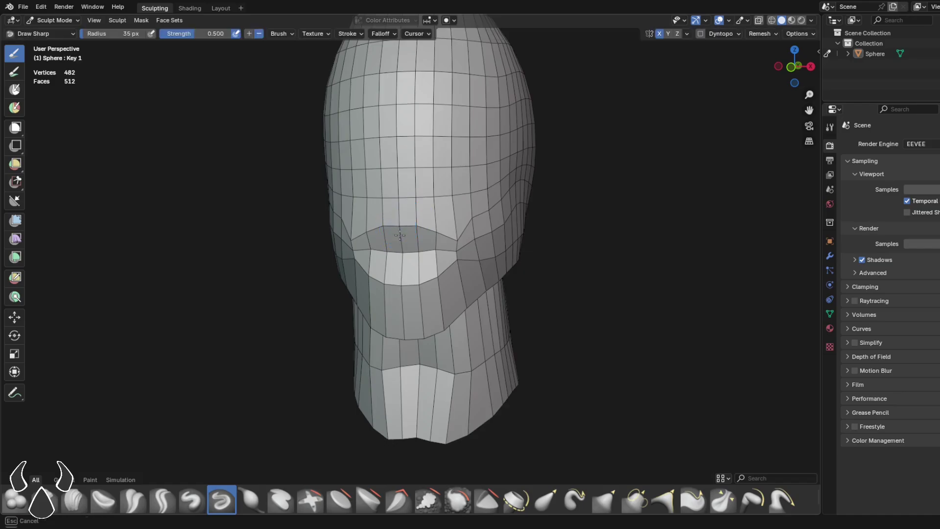
Shape the upper lip and the mouth corners with the Grab brush at a 30 px radius.
{"action": "key", "text": "g"}
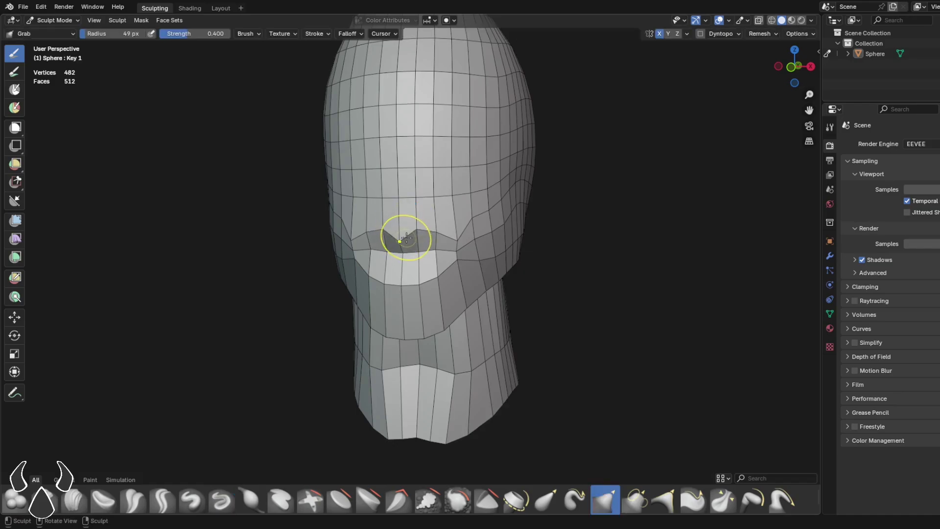
{"action": "key", "text": "f"}
{"action": "left_click", "coordinate": [402, 253]}
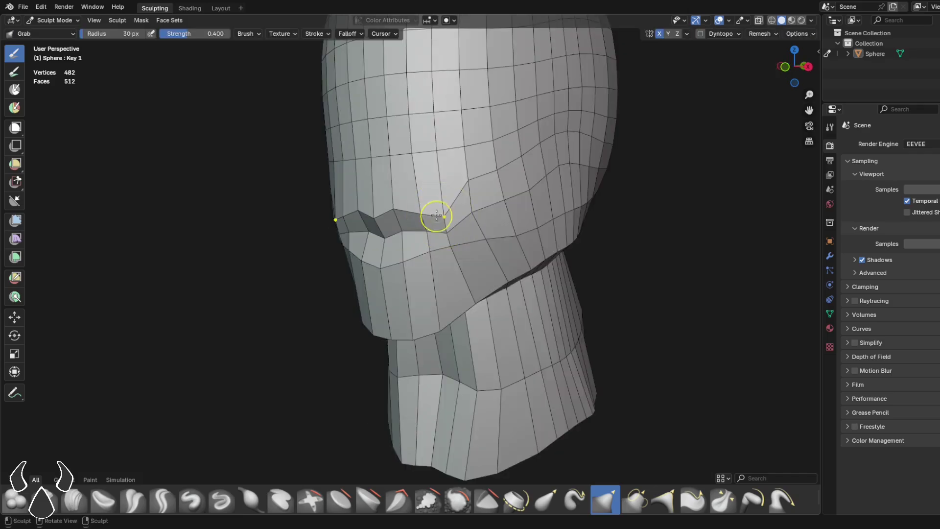
{"action": "left_click_drag", "start_coordinate": [447, 241], "coordinate": [451, 243]}
{"action": "mouse_move", "coordinate": [455, 244]}
{"action": "middle_mouse_down"}
{"action": "mouse_move", "coordinate": [386, 250]}
{"action": "mouse_move", "coordinate": [434, 228]}
{"action": "mouse_move", "coordinate": [393, 227]}
{"action": "middle_mouse_up"}
Set the Grab radius to 80 px and refine the mouth corner from the side.
{"action": "key", "text": "f"}
{"action": "left_click", "coordinate": [397, 249]}
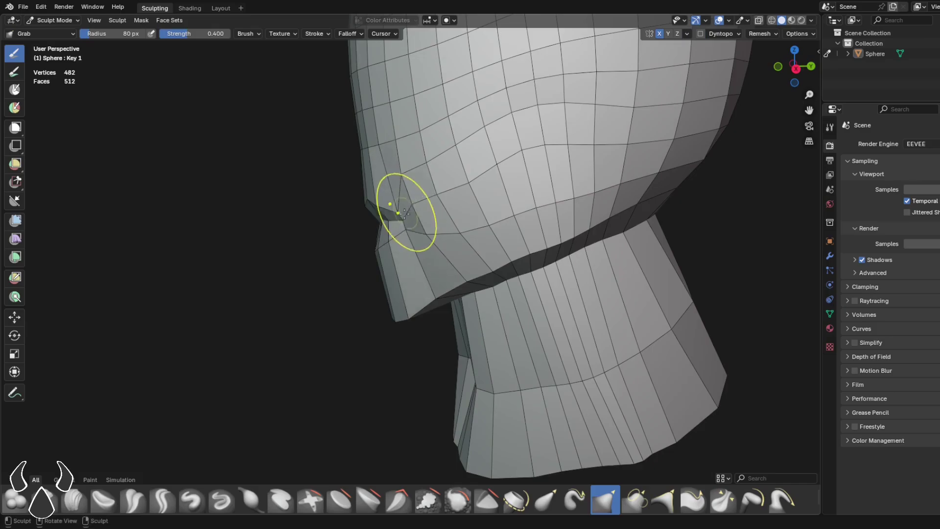
{"action": "scroll", "coordinate": [429, 211], "scroll_direction": "down", "scroll_amount": 3}
{"action": "mouse_move", "coordinate": [445, 251]}
{"action": "middle_mouse_down"}
{"action": "mouse_move", "coordinate": [571, 262]}
{"action": "mouse_move", "coordinate": [510, 244]}
{"action": "mouse_move", "coordinate": [478, 291]}
{"action": "mouse_move", "coordinate": [482, 272]}
{"action": "mouse_move", "coordinate": [443, 288]}
{"action": "mouse_move", "coordinate": [478, 215]}
{"action": "mouse_move", "coordinate": [465, 182]}
{"action": "mouse_move", "coordinate": [454, 237]}
{"action": "mouse_move", "coordinate": [466, 241]}
{"action": "mouse_move", "coordinate": [419, 218]}
{"action": "middle_mouse_up"}
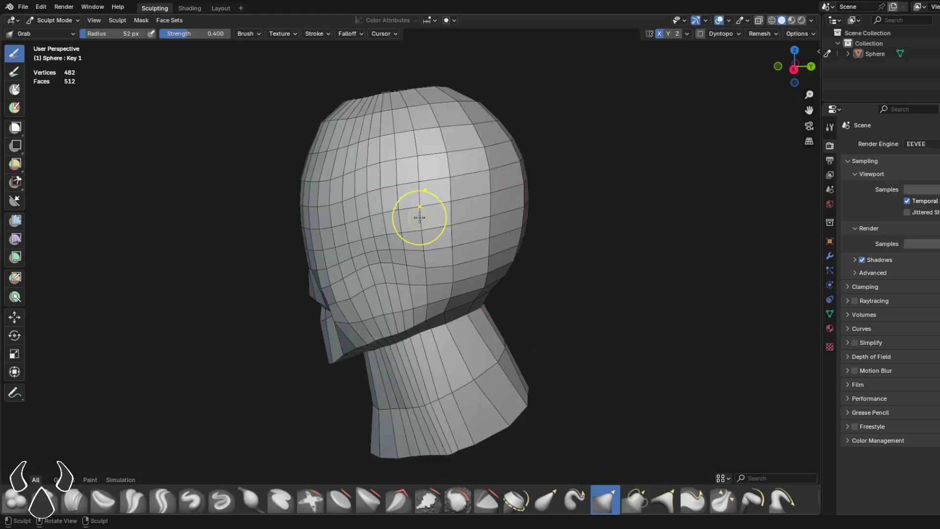
Carve a vertical groove down the side of the head with the Draw Sharp brush at a 39 px radius.
{"action": "key", "text": "q"}
{"action": "left_click", "coordinate": [419, 220]}
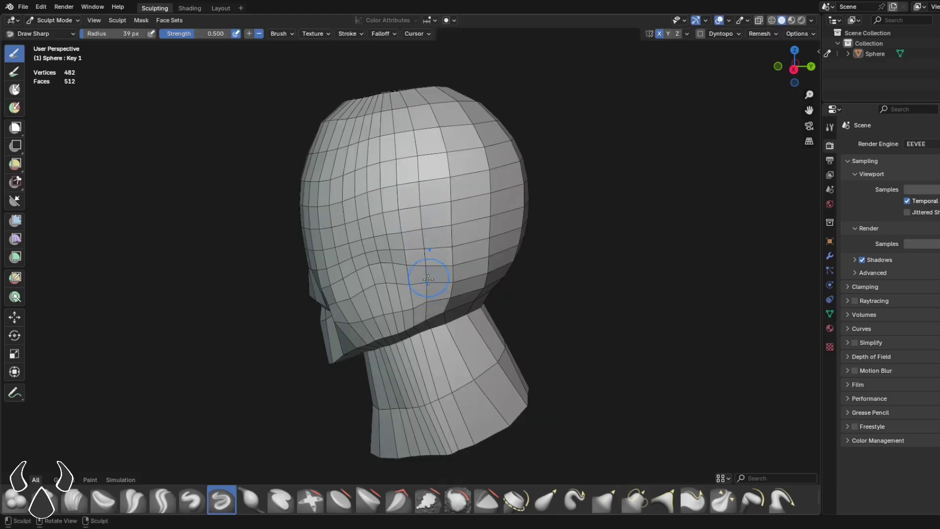
{"action": "middle_click_drag", "start_coordinate": [428, 279], "coordinate": [450, 257]}
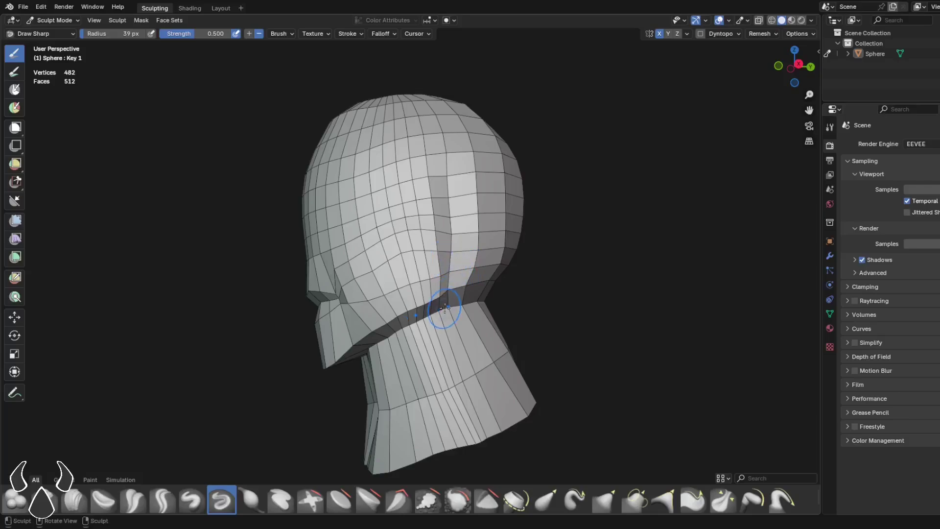
Pull the start of an ear out from each side of the head with the Grab brush at a 43 px radius.
{"action": "key", "text": "g"}
{"action": "mouse_move", "coordinate": [391, 336]}
{"action": "middle_mouse_down"}
{"action": "mouse_move", "coordinate": [466, 248]}
{"action": "mouse_move", "coordinate": [441, 237]}
{"action": "mouse_move", "coordinate": [458, 260]}
{"action": "mouse_move", "coordinate": [444, 271]}
{"action": "middle_mouse_up"}
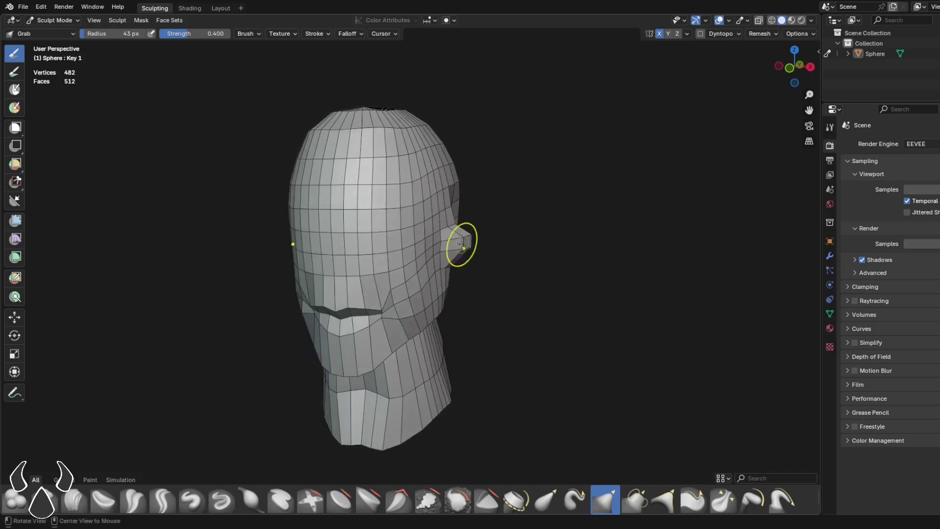
{"action": "mouse_move", "coordinate": [440, 255]}
{"action": "middle_mouse_down"}
{"action": "mouse_move", "coordinate": [420, 263]}
{"action": "mouse_move", "coordinate": [514, 214]}
{"action": "mouse_move", "coordinate": [434, 252]}
{"action": "mouse_move", "coordinate": [416, 242]}
{"action": "mouse_move", "coordinate": [404, 260]}
{"action": "mouse_move", "coordinate": [434, 260]}
{"action": "mouse_move", "coordinate": [383, 272]}
{"action": "mouse_move", "coordinate": [440, 258]}
{"action": "mouse_move", "coordinate": [425, 224]}
{"action": "mouse_move", "coordinate": [390, 254]}
{"action": "mouse_move", "coordinate": [384, 282]}
{"action": "mouse_move", "coordinate": [419, 279]}
{"action": "mouse_move", "coordinate": [398, 273]}
{"action": "mouse_move", "coordinate": [461, 226]}
{"action": "mouse_move", "coordinate": [428, 283]}
{"action": "mouse_move", "coordinate": [417, 230]}
{"action": "mouse_move", "coordinate": [435, 201]}
{"action": "middle_mouse_up"}
In the front orthographic view, pull the ears further outward into blocky shapes with the Grab brush.
{"action": "left_click", "coordinate": [796, 65]}
{"action": "scroll", "coordinate": [503, 277], "scroll_direction": "up", "scroll_amount": 4}
{"action": "left_click_drag", "start_coordinate": [477, 282], "coordinate": [514, 274]}
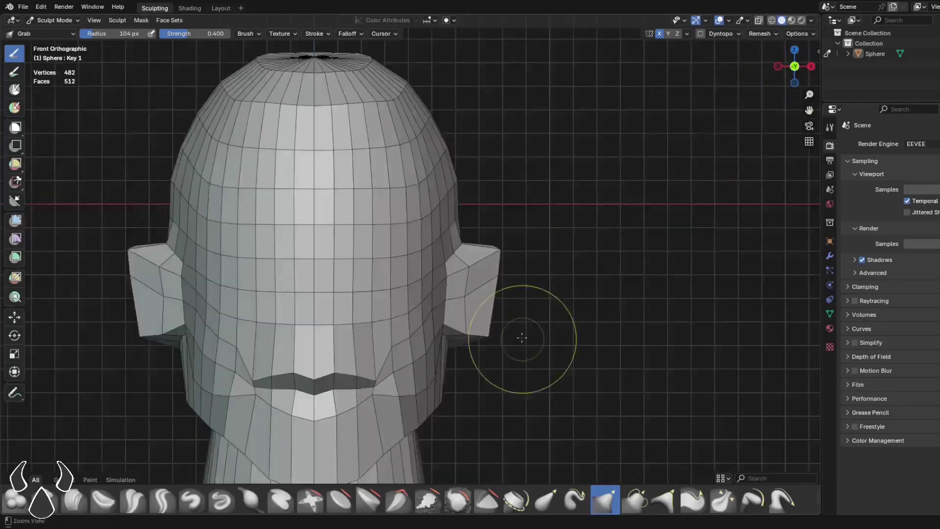
Nudge the ear's form with a small Grab stroke in perspective view.
{"action": "mouse_move", "coordinate": [520, 336]}
{"action": "middle_mouse_down"}
{"action": "mouse_move", "coordinate": [493, 294]}
{"action": "mouse_move", "coordinate": [469, 288]}
{"action": "middle_mouse_up"}
{"action": "key", "text": "f"}
{"action": "left_click_drag", "start_coordinate": [436, 274], "coordinate": [432, 265]}
{"action": "mouse_move", "coordinate": [432, 265]}
{"action": "middle_mouse_down"}
{"action": "mouse_move", "coordinate": [448, 305]}
{"action": "mouse_move", "coordinate": [484, 277]}
{"action": "mouse_move", "coordinate": [455, 269]}
{"action": "mouse_move", "coordinate": [404, 289]}
{"action": "mouse_move", "coordinate": [441, 266]}
{"action": "mouse_move", "coordinate": [495, 264]}
{"action": "middle_mouse_up"}
Reduce the Grab radius to 24 px and refine the rear edge where the ear meets the head.
{"action": "key", "text": "f"}
{"action": "left_click", "coordinate": [499, 276]}
{"action": "key", "text": "f"}
{"action": "left_click", "coordinate": [408, 289]}
{"action": "scroll", "coordinate": [415, 282], "scroll_direction": "up", "scroll_amount": 2}
{"action": "left_click", "coordinate": [794, 66]}
{"action": "mouse_move", "coordinate": [795, 65]}
{"action": "middle_mouse_down"}
{"action": "mouse_move", "coordinate": [367, 267]}
{"action": "mouse_move", "coordinate": [623, 256]}
{"action": "mouse_move", "coordinate": [485, 319]}
{"action": "mouse_move", "coordinate": [415, 316]}
{"action": "middle_mouse_up"}
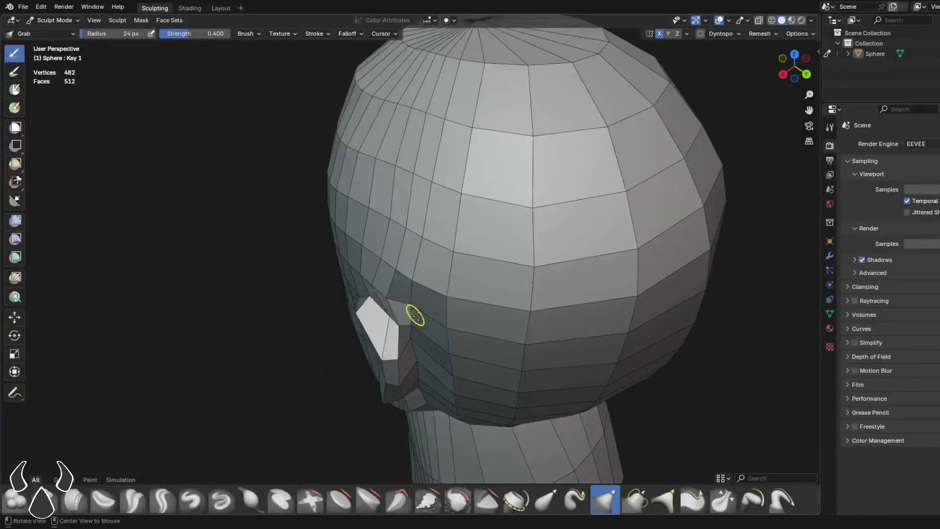
Raise the Grab radius to 60 px and refine the area beneath and behind the ear where it meets the head.
{"action": "key", "text": "f"}
{"action": "left_click", "coordinate": [442, 302]}
{"action": "mouse_move", "coordinate": [416, 316]}
{"action": "left_mouse_down", "text": "alt"}
{"action": "mouse_move", "coordinate": [442, 302]}
{"action": "mouse_move", "coordinate": [508, 218]}
{"action": "mouse_move", "coordinate": [470, 284]}
{"action": "mouse_move", "coordinate": [462, 253]}
{"action": "left_mouse_up", "text": "alt"}
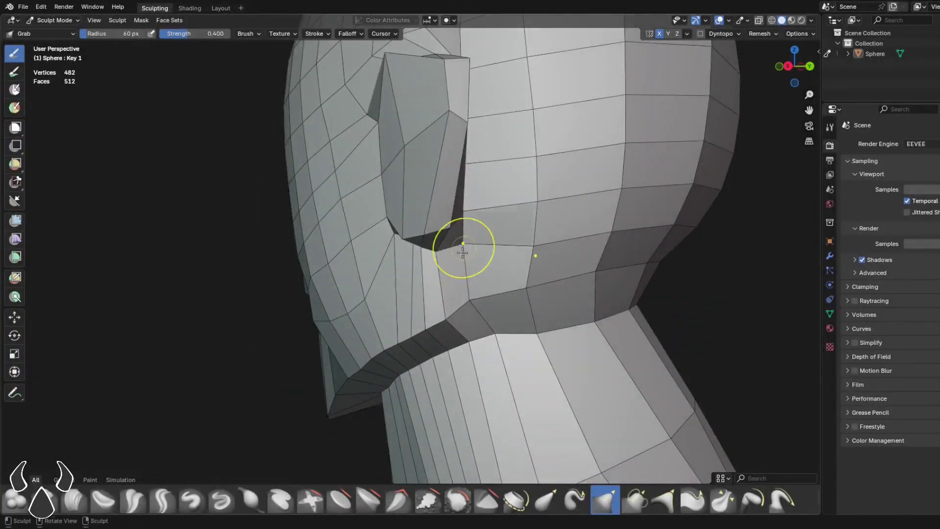
{"action": "middle_click_drag", "start_coordinate": [462, 252], "coordinate": [521, 215]}
Adjust the overall head silhouette with broad Grab strokes, using a 110 px radius in front view and 133 px in left orthographic view.
{"action": "key", "text": "KP_1"}
{"action": "key", "text": "f"}
{"action": "left_click", "coordinate": [521, 215]}
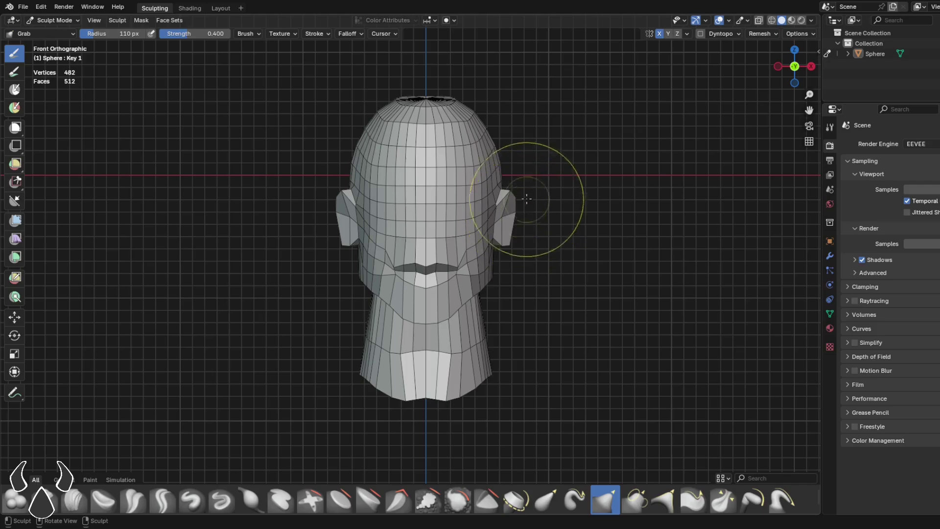
{"action": "middle_click_drag", "start_coordinate": [505, 179], "coordinate": [525, 175]}
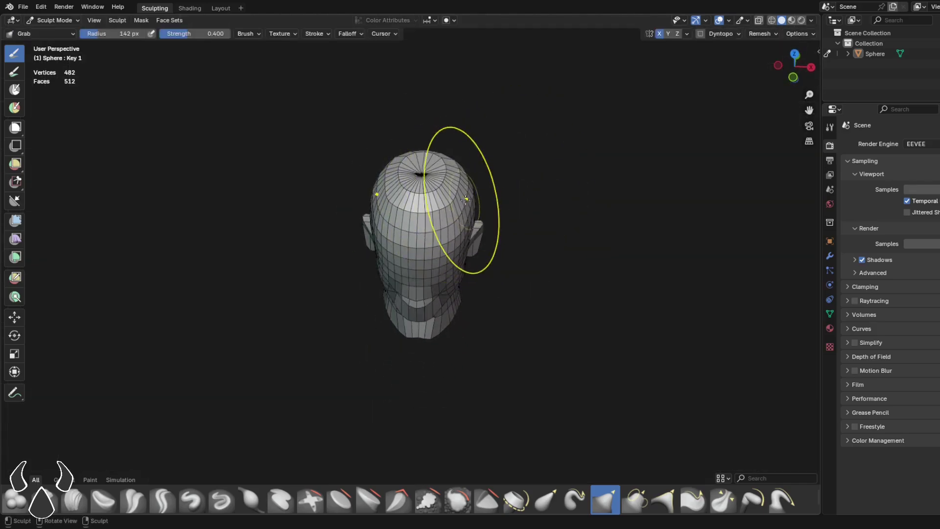
{"action": "left_click_drag", "start_coordinate": [788, 68], "coordinate": [514, 233]}
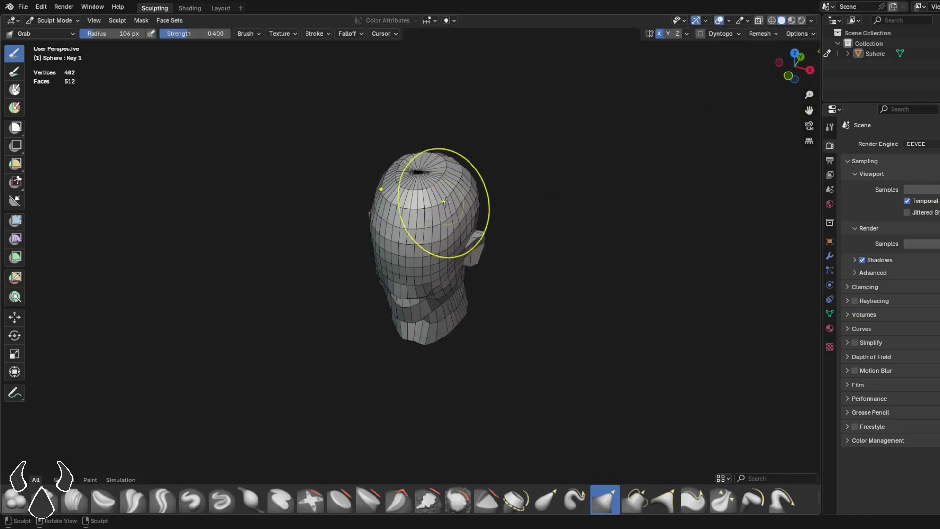
{"action": "middle_click_drag", "start_coordinate": [460, 206], "coordinate": [658, 152]}
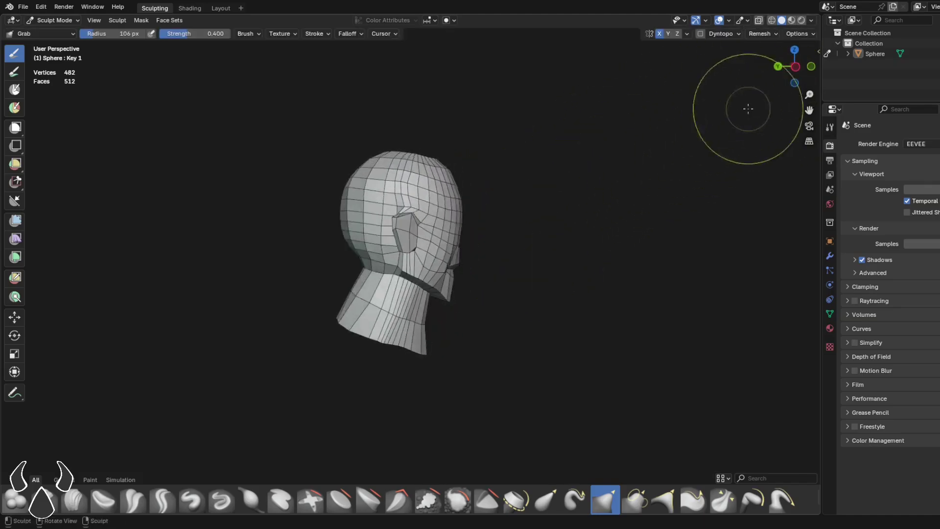
{"action": "left_click", "coordinate": [794, 66]}
{"action": "middle_click_drag", "start_coordinate": [507, 252], "coordinate": [503, 232], "text": "ctrl"}
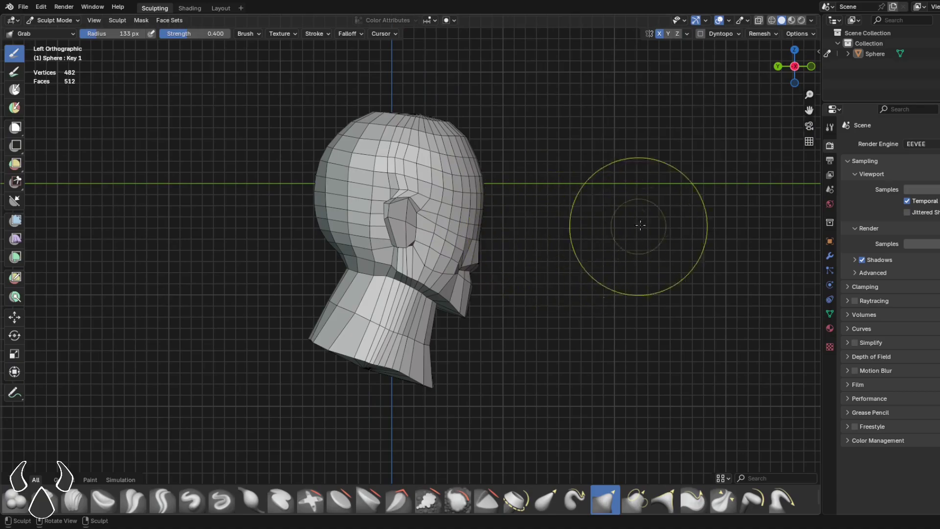
Pull a wedge-shaped nose out of the centre of the face above the mouth with the Grab brush, starting at a 37 px radius.
{"action": "mouse_move", "coordinate": [677, 280]}
{"action": "middle_mouse_down"}
{"action": "mouse_move", "coordinate": [538, 275]}
{"action": "mouse_move", "coordinate": [619, 260]}
{"action": "mouse_move", "coordinate": [493, 269]}
{"action": "mouse_move", "coordinate": [455, 294]}
{"action": "mouse_move", "coordinate": [509, 248]}
{"action": "mouse_move", "coordinate": [520, 250]}
{"action": "mouse_move", "coordinate": [473, 244]}
{"action": "middle_mouse_up"}
{"action": "key", "text": "f"}
{"action": "left_click", "coordinate": [512, 255]}
{"action": "key", "text": "f"}
{"action": "left_click", "coordinate": [447, 256]}
{"action": "mouse_move", "coordinate": [473, 244]}
{"action": "middle_mouse_down", "text": "ctrl"}
{"action": "mouse_move", "coordinate": [477, 234]}
{"action": "mouse_move", "coordinate": [450, 234]}
{"action": "mouse_move", "coordinate": [400, 279]}
{"action": "mouse_move", "coordinate": [390, 255]}
{"action": "middle_mouse_up", "text": "ctrl"}
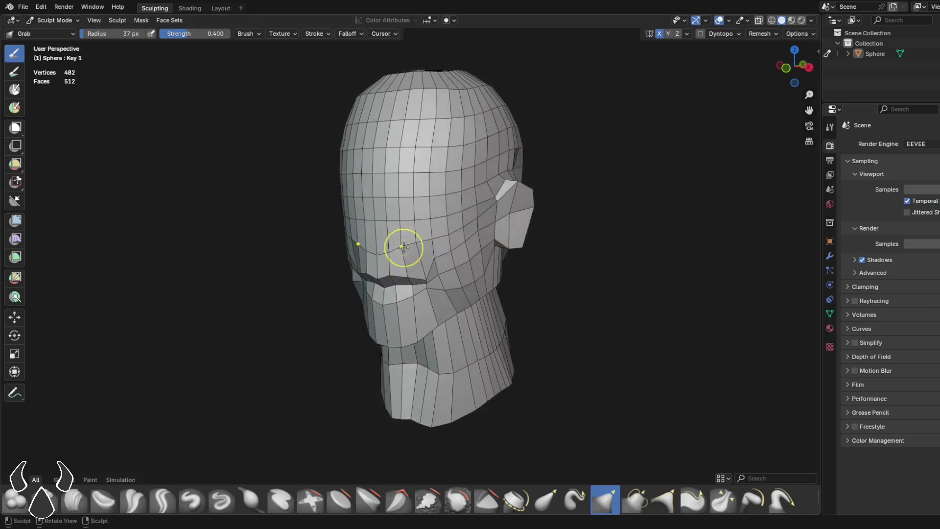
{"action": "mouse_move", "coordinate": [424, 248]}
{"action": "middle_mouse_down"}
{"action": "mouse_move", "coordinate": [514, 254]}
{"action": "mouse_move", "coordinate": [442, 258]}
{"action": "mouse_move", "coordinate": [458, 256]}
{"action": "middle_mouse_up"}
{"action": "key", "text": "bracketright"}
{"action": "key", "text": "bracketright"}
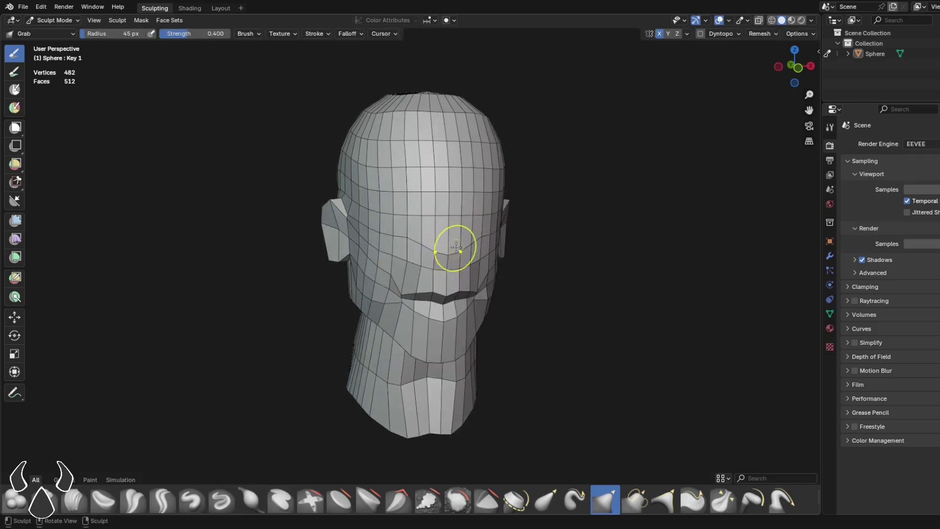
{"action": "middle_click_drag", "start_coordinate": [470, 245], "coordinate": [355, 295]}
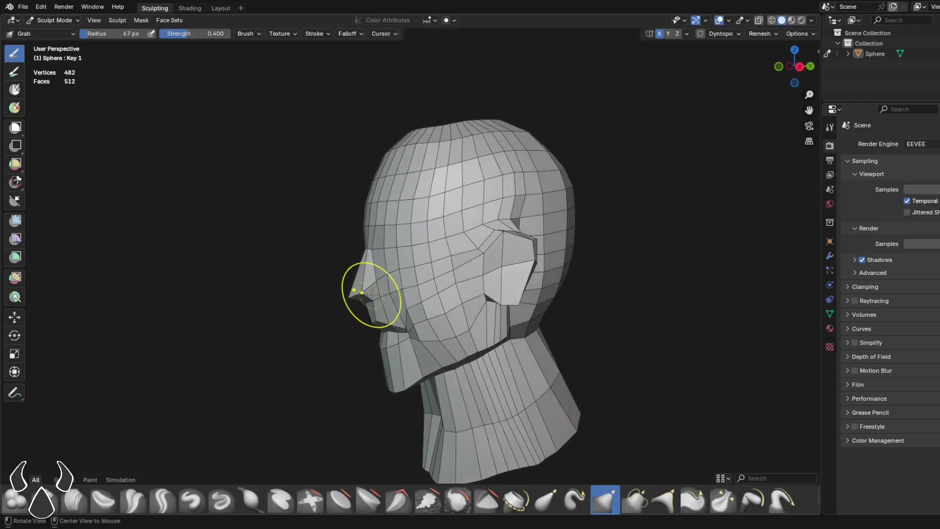
Refine the nose from several angles, forming the nostril wings and upper lip with the Grab radius reduced to 37 px.
{"action": "left_click_drag", "start_coordinate": [373, 294], "coordinate": [577, 275], "text": "alt"}
{"action": "left_click", "coordinate": [792, 68]}
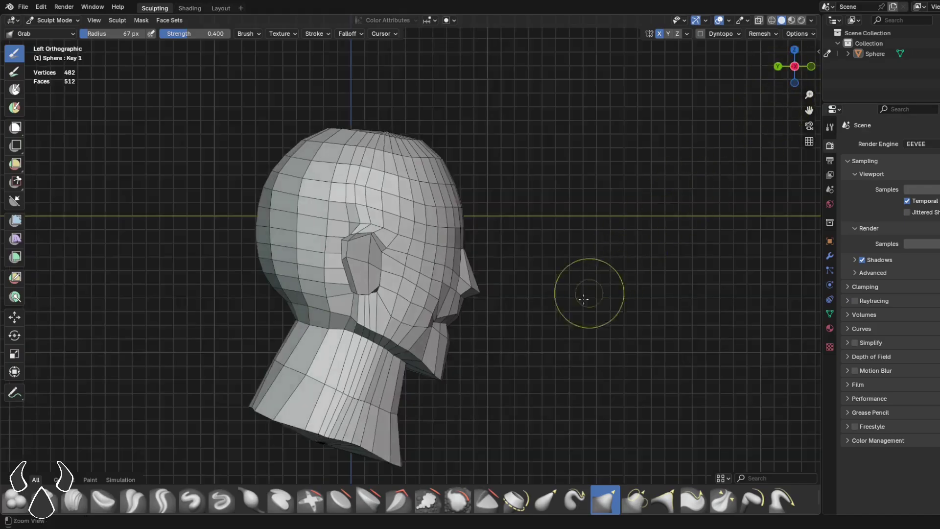
{"action": "scroll", "coordinate": [463, 296], "scroll_direction": "up", "scroll_amount": 3}
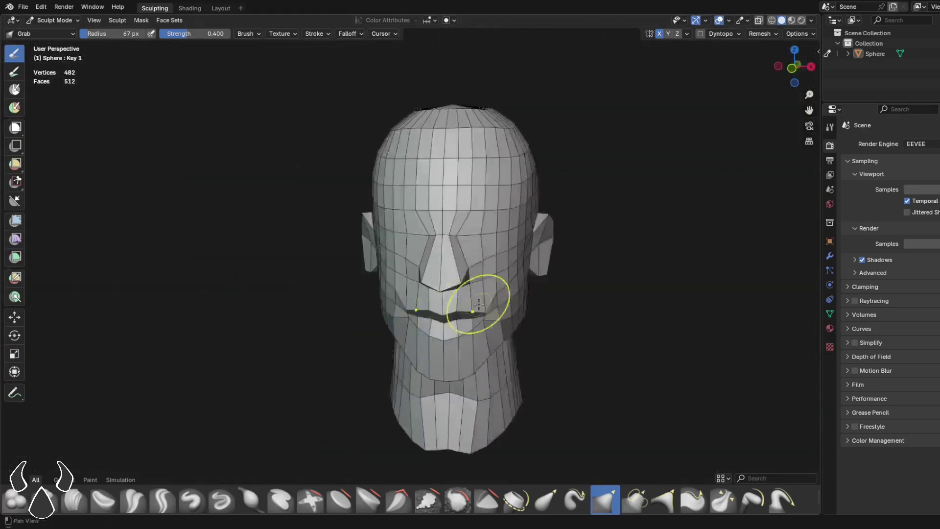
{"action": "middle_click_drag", "start_coordinate": [478, 298], "coordinate": [559, 280]}
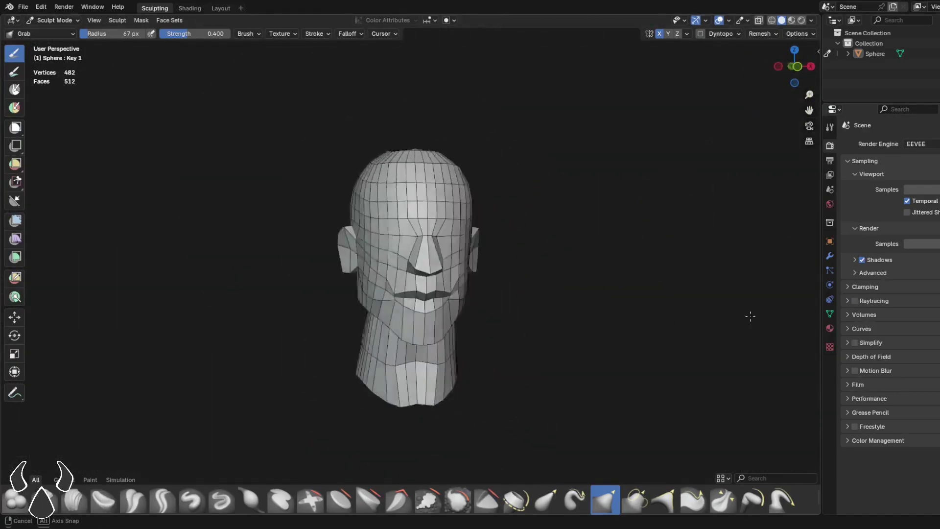
{"action": "mouse_move", "coordinate": [509, 300]}
{"action": "middle_mouse_down"}
{"action": "mouse_move", "coordinate": [441, 303]}
{"action": "mouse_move", "coordinate": [419, 282]}
{"action": "mouse_move", "coordinate": [413, 250]}
{"action": "mouse_move", "coordinate": [436, 306]}
{"action": "mouse_move", "coordinate": [342, 303]}
{"action": "mouse_move", "coordinate": [410, 325]}
{"action": "mouse_move", "coordinate": [394, 307]}
{"action": "mouse_move", "coordinate": [499, 264]}
{"action": "mouse_move", "coordinate": [710, 141]}
{"action": "middle_mouse_up"}
{"action": "key", "text": "f"}
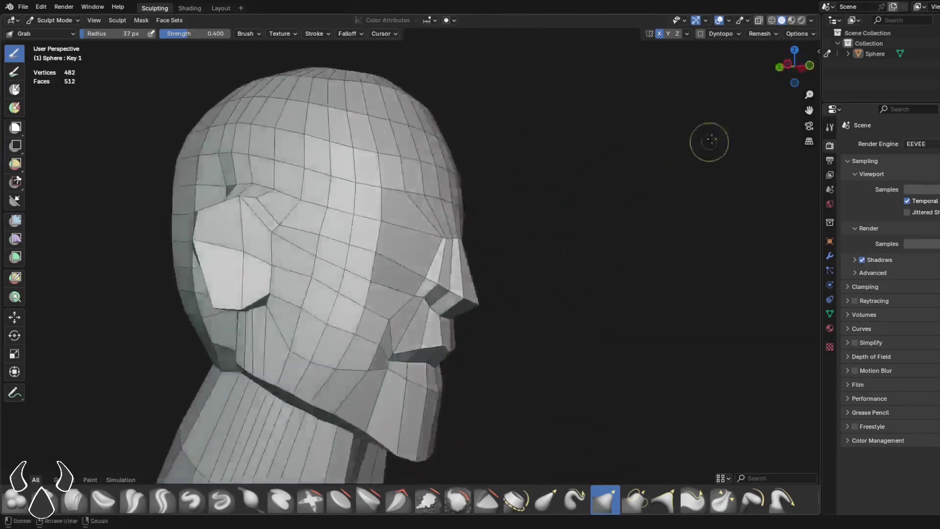
In the left orthographic view, push the nose bridge and eye area inward beneath the brow with the Grab radius raised from 65 to 95 px.
{"action": "left_click", "coordinate": [787, 64]}
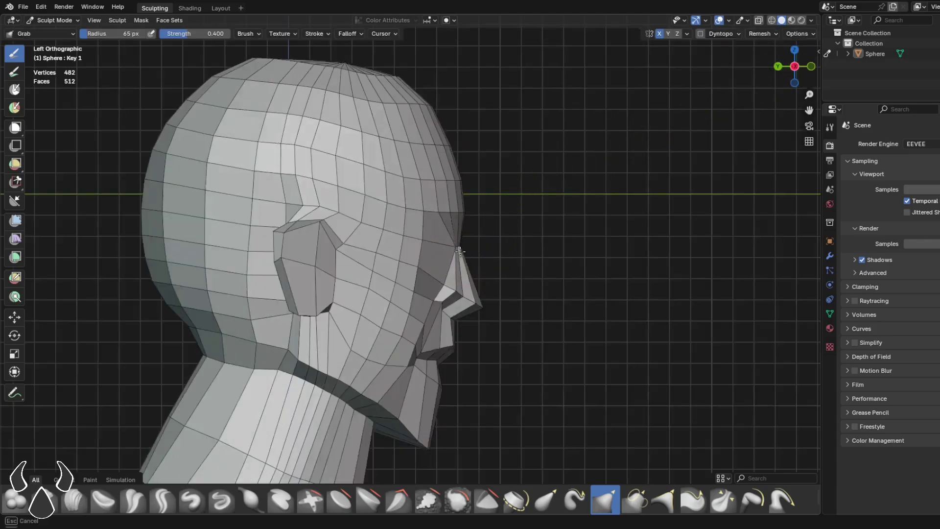
{"action": "key", "text": "bracketright"}
{"action": "key", "text": "bracketright"}
{"action": "key", "text": "bracketright"}
{"action": "key", "text": "bracketright"}
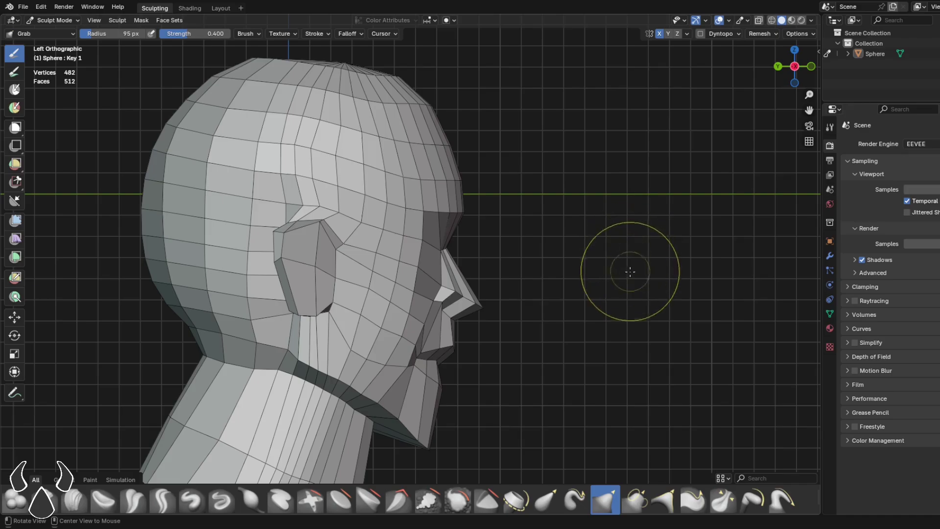
Shape angular eye sockets, cheeks and the sides of the nose with smaller Grab strokes.
{"action": "mouse_move", "coordinate": [629, 281]}
{"action": "middle_mouse_down"}
{"action": "mouse_move", "coordinate": [500, 297]}
{"action": "mouse_move", "coordinate": [447, 290]}
{"action": "middle_mouse_up"}
{"action": "key", "text": "f"}
{"action": "left_click", "coordinate": [407, 259]}
{"action": "middle_click_drag", "start_coordinate": [395, 246], "coordinate": [406, 261], "text": "shift"}
{"action": "left_click_drag", "start_coordinate": [397, 263], "coordinate": [393, 260]}
{"action": "middle_click_drag", "start_coordinate": [397, 252], "coordinate": [455, 260]}
{"action": "mouse_move", "coordinate": [573, 256]}
{"action": "middle_mouse_down", "text": "shift"}
{"action": "mouse_move", "coordinate": [525, 252]}
{"action": "mouse_move", "coordinate": [562, 255]}
{"action": "middle_mouse_up", "text": "shift"}
{"action": "scroll", "coordinate": [453, 342], "scroll_direction": "down", "scroll_amount": 2}
{"action": "key", "text": "f"}
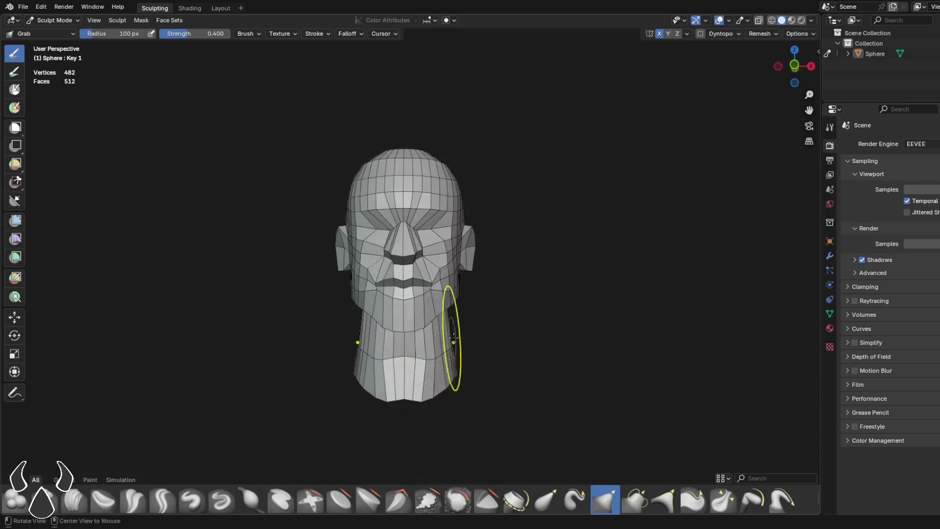
Set the Grab radius to about 90 px and narrow the chin and lower jaw from the front.
{"action": "middle_click_drag", "start_coordinate": [456, 354], "coordinate": [459, 334], "text": "shift"}
{"action": "scroll", "coordinate": [453, 326], "scroll_direction": "up", "scroll_amount": 2}
{"action": "key", "text": "f"}
{"action": "left_click", "coordinate": [431, 316]}
{"action": "key", "text": "f"}
{"action": "left_click", "coordinate": [433, 320]}
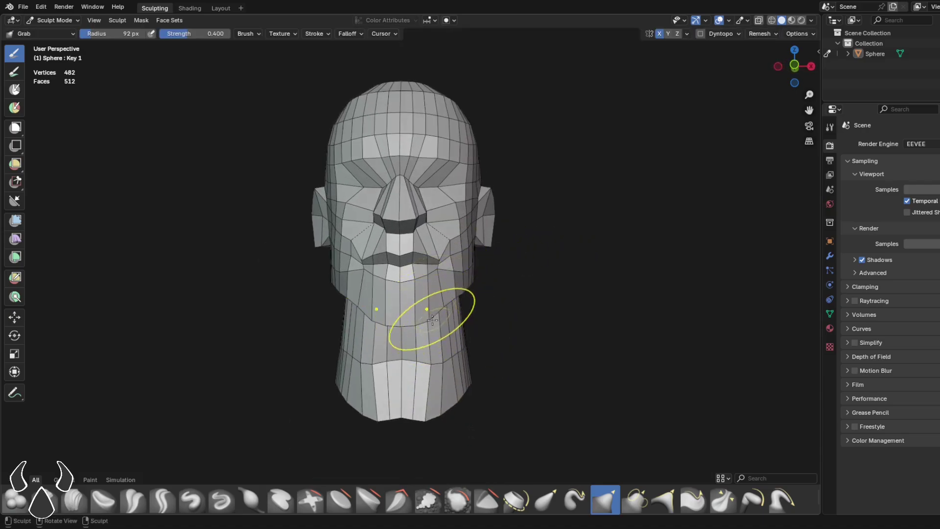
{"action": "key", "text": "f"}
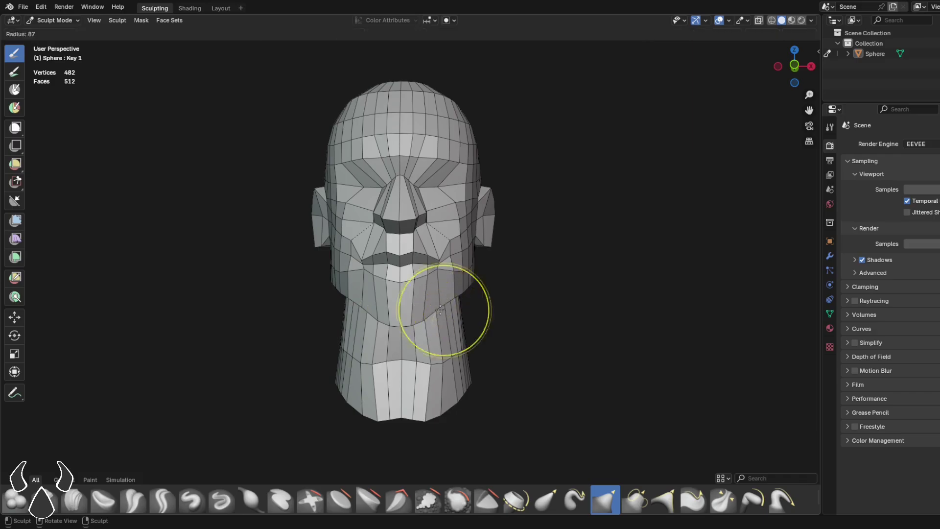
In the left orthographic view, deepen the eye sockets under the brow and adjust the facial profile with the Grab brush at about 100 px.
{"action": "middle_click_drag", "start_coordinate": [442, 303], "coordinate": [561, 323]}
{"action": "left_click", "coordinate": [810, 66]}
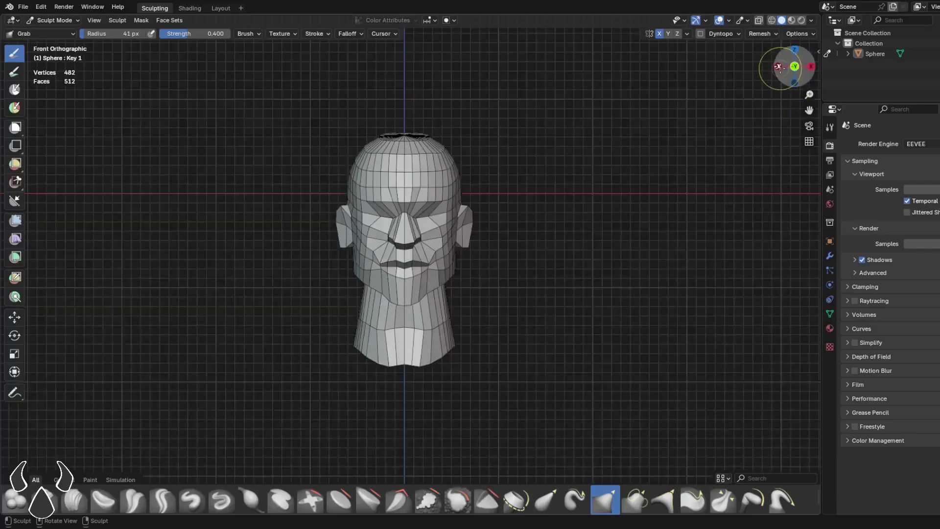
{"action": "left_click", "coordinate": [778, 66]}
{"action": "middle_click_drag", "start_coordinate": [592, 250], "coordinate": [523, 211], "text": "ctrl"}
{"action": "scroll", "coordinate": [523, 211], "scroll_direction": "down", "scroll_amount": 6}
{"action": "key", "text": "f"}
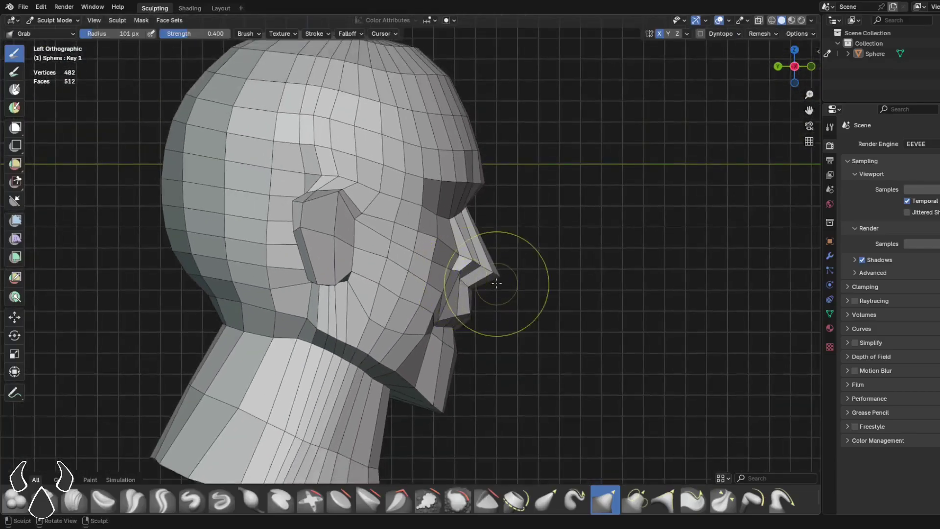
{"action": "left_click", "coordinate": [451, 290]}
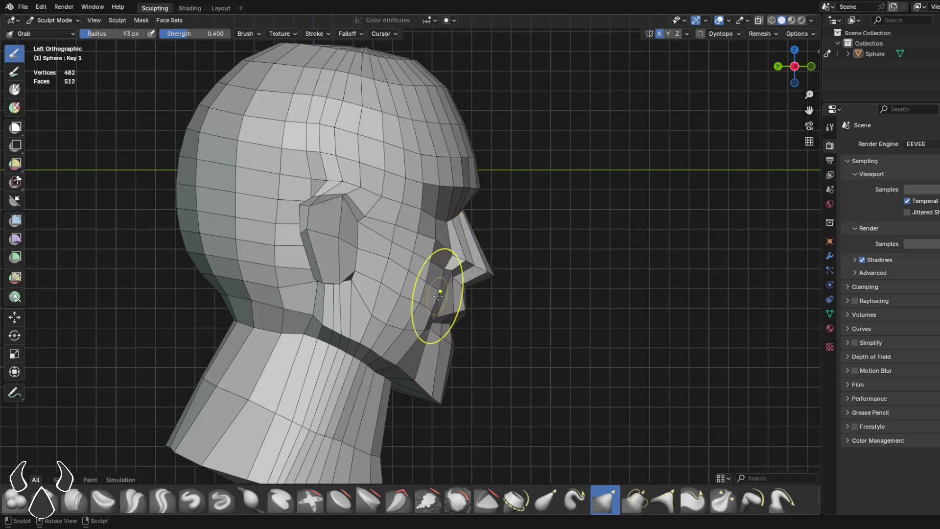
Refine the mouth corners with Grab at a 65 px radius and adjust the brow area at 80 px.
{"action": "middle_click_drag", "start_coordinate": [439, 292], "coordinate": [341, 315]}
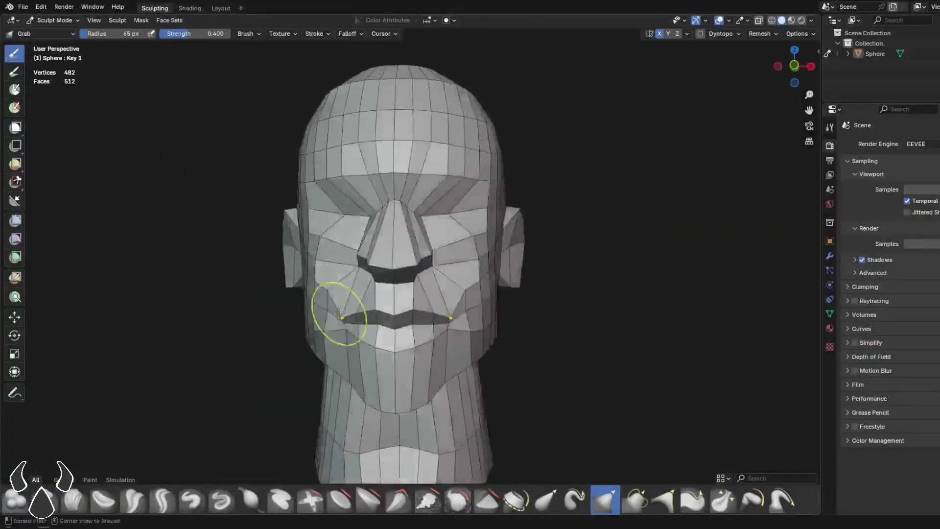
{"action": "scroll", "coordinate": [339, 313], "scroll_direction": "down", "scroll_amount": 3}
{"action": "mouse_move", "coordinate": [489, 321]}
{"action": "middle_mouse_down"}
{"action": "mouse_move", "coordinate": [426, 324]}
{"action": "mouse_move", "coordinate": [421, 357]}
{"action": "mouse_move", "coordinate": [489, 343]}
{"action": "middle_mouse_up"}
{"action": "scroll", "coordinate": [409, 269], "scroll_direction": "up", "scroll_amount": 2}
{"action": "key", "text": "f"}
{"action": "left_click", "coordinate": [409, 268]}
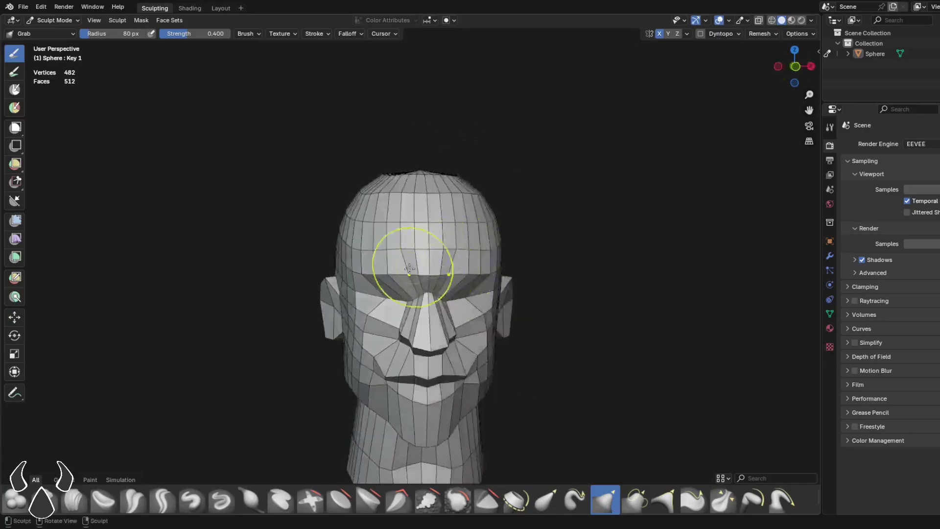
Smooth out the forehead's shape at a 71 px Grab radius, and pull down the centre of the nose base at 47 px.
{"action": "mouse_move", "coordinate": [409, 268]}
{"action": "middle_mouse_down"}
{"action": "mouse_move", "coordinate": [444, 313]}
{"action": "mouse_move", "coordinate": [469, 257]}
{"action": "mouse_move", "coordinate": [524, 260]}
{"action": "middle_mouse_up"}
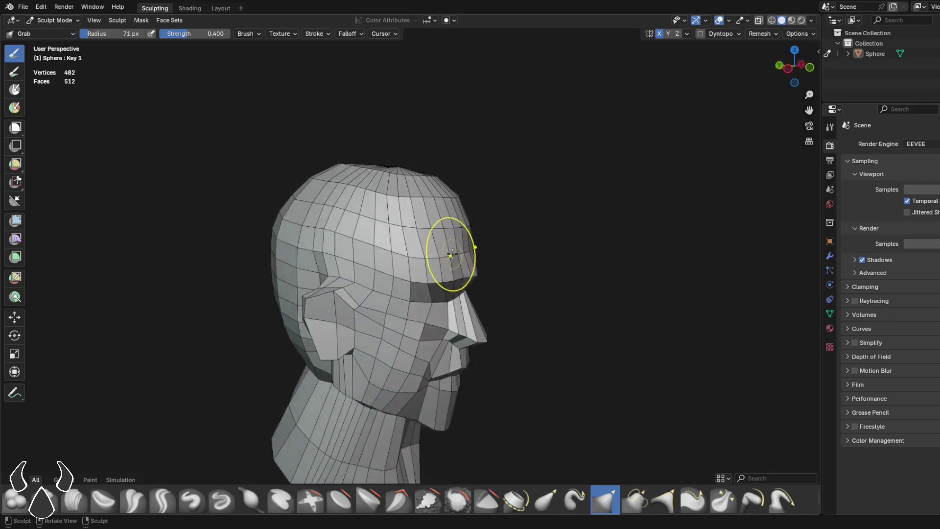
{"action": "mouse_move", "coordinate": [440, 253]}
{"action": "middle_mouse_down"}
{"action": "mouse_move", "coordinate": [518, 248]}
{"action": "mouse_move", "coordinate": [447, 265]}
{"action": "mouse_move", "coordinate": [544, 236]}
{"action": "mouse_move", "coordinate": [398, 315]}
{"action": "mouse_move", "coordinate": [445, 342]}
{"action": "mouse_move", "coordinate": [431, 268]}
{"action": "mouse_move", "coordinate": [467, 233]}
{"action": "mouse_move", "coordinate": [440, 277]}
{"action": "mouse_move", "coordinate": [423, 280]}
{"action": "mouse_move", "coordinate": [469, 277]}
{"action": "mouse_move", "coordinate": [523, 291]}
{"action": "mouse_move", "coordinate": [596, 336]}
{"action": "middle_mouse_up"}
{"action": "mouse_move", "coordinate": [564, 335]}
{"action": "middle_mouse_down"}
{"action": "mouse_move", "coordinate": [512, 331]}
{"action": "mouse_move", "coordinate": [449, 291]}
{"action": "middle_mouse_up"}
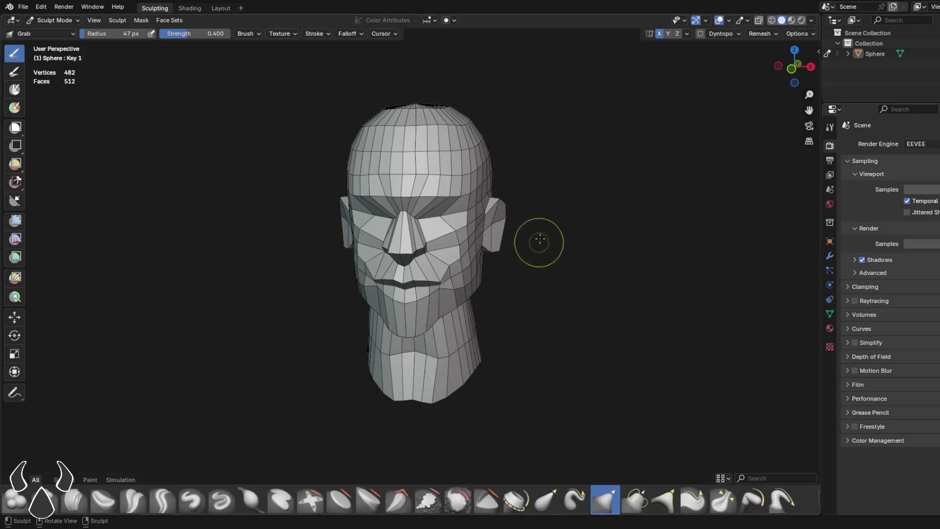
Refine the cheeks and the folds beside the mouth with the Grab brush, raising the radius from 47 to 68 px.
{"action": "middle_click_drag", "start_coordinate": [538, 241], "coordinate": [511, 230], "text": "shift"}
{"action": "mouse_move", "coordinate": [512, 230]}
{"action": "middle_mouse_down", "text": "ctrl"}
{"action": "mouse_move", "coordinate": [509, 195]}
{"action": "mouse_move", "coordinate": [519, 198]}
{"action": "middle_mouse_up", "text": "ctrl"}
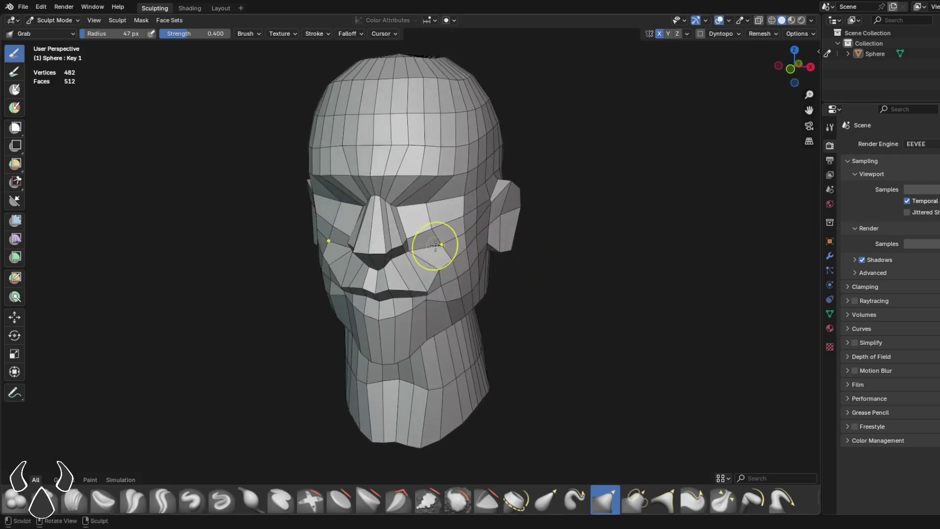
{"action": "middle_click_drag", "start_coordinate": [435, 244], "coordinate": [453, 278]}
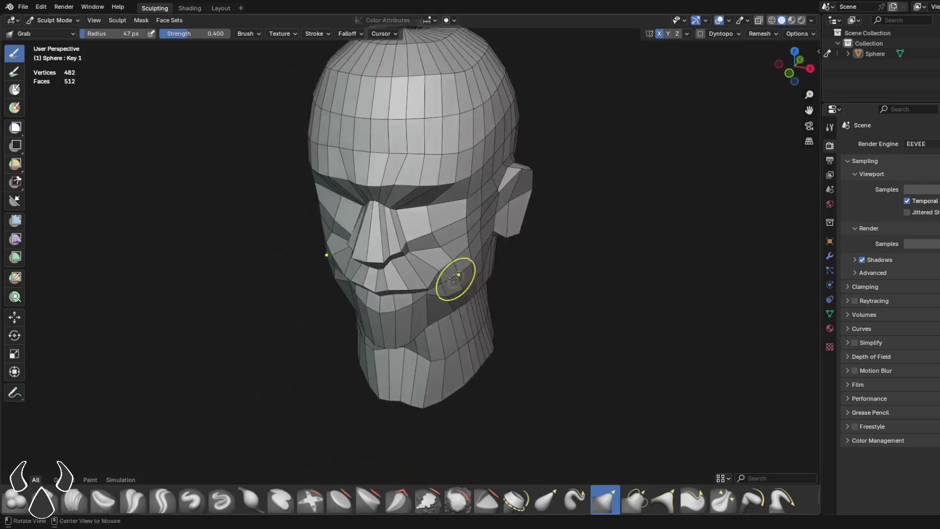
{"action": "key", "text": "f"}
{"action": "left_click", "coordinate": [466, 277]}
{"action": "left_click_drag", "start_coordinate": [456, 273], "coordinate": [456, 250], "text": "alt"}
{"action": "mouse_move", "coordinate": [456, 249]}
{"action": "left_mouse_down", "text": "ctrl+alt"}
{"action": "mouse_move", "coordinate": [457, 237]}
{"action": "mouse_move", "coordinate": [443, 232]}
{"action": "left_mouse_up", "text": "ctrl+alt"}
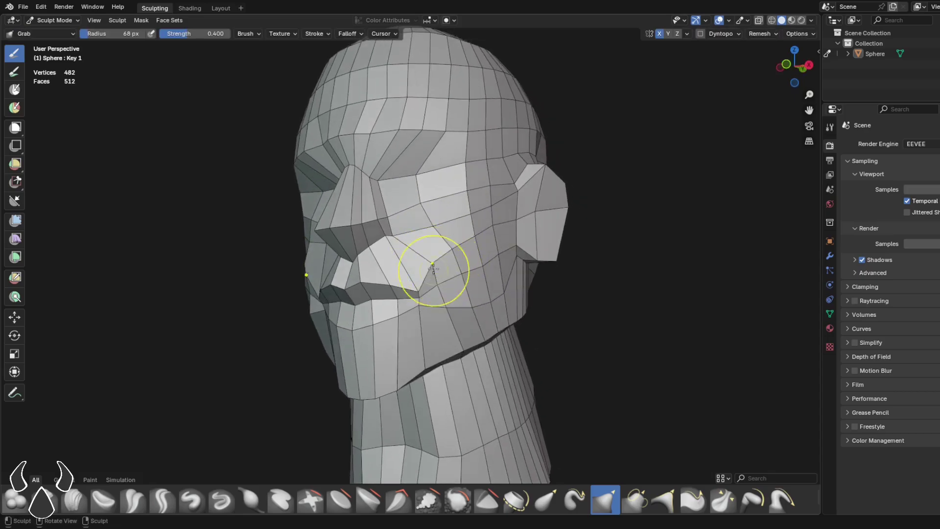
Carve creases along the sides of the neck with Draw Sharp at a 56 px radius and 0.500 strength, and return to the Grab brush.
{"action": "mouse_move", "coordinate": [435, 273]}
{"action": "middle_mouse_down"}
{"action": "mouse_move", "coordinate": [455, 287]}
{"action": "mouse_move", "coordinate": [501, 284]}
{"action": "mouse_move", "coordinate": [461, 223]}
{"action": "mouse_move", "coordinate": [464, 252]}
{"action": "mouse_move", "coordinate": [444, 240]}
{"action": "mouse_move", "coordinate": [489, 231]}
{"action": "mouse_move", "coordinate": [491, 262]}
{"action": "mouse_move", "coordinate": [419, 263]}
{"action": "mouse_move", "coordinate": [442, 264]}
{"action": "mouse_move", "coordinate": [416, 271]}
{"action": "mouse_move", "coordinate": [461, 281]}
{"action": "mouse_move", "coordinate": [515, 253]}
{"action": "middle_mouse_up"}
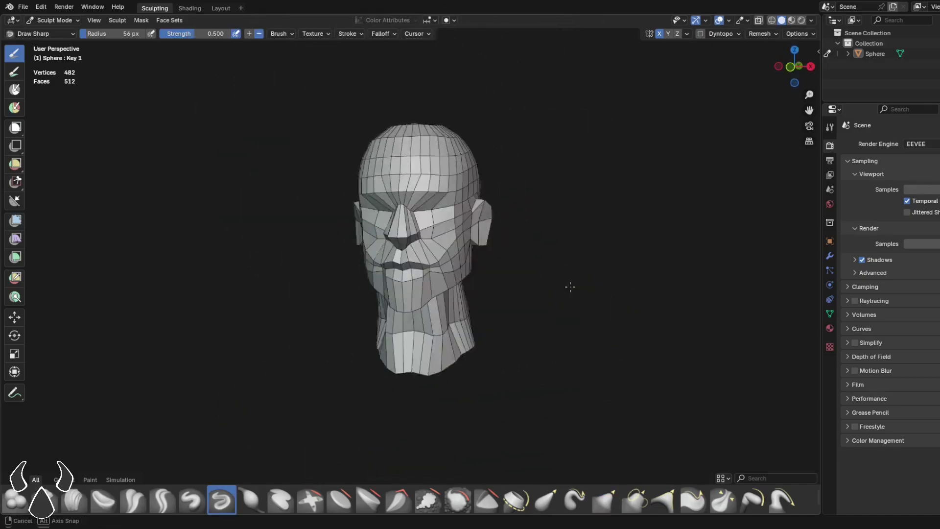
{"action": "left_click", "coordinate": [794, 66]}
{"action": "key", "text": "g"}
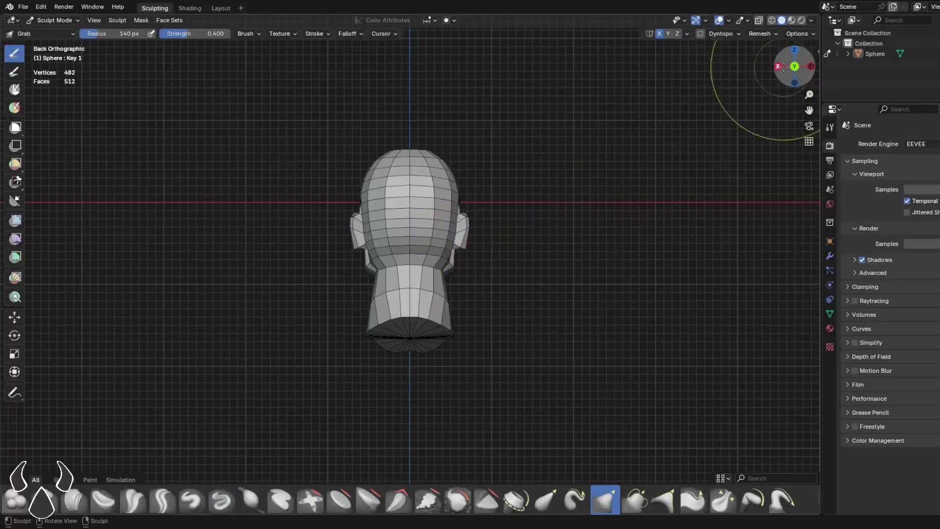
In the front orthographic view, adjust the ears at a 133 px Grab radius and taper the jaw corners at 123 px.
{"action": "scroll", "coordinate": [562, 234], "scroll_direction": "up", "scroll_amount": 5}
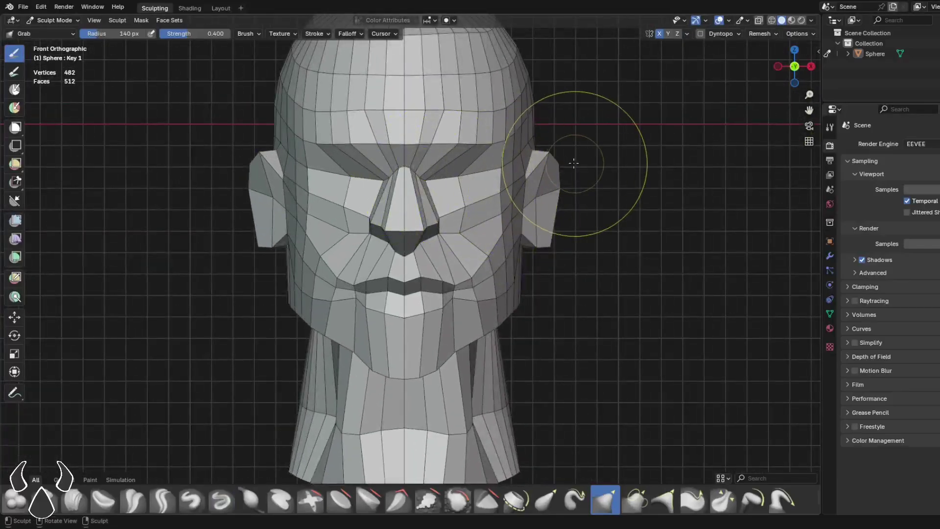
{"action": "middle_click_drag", "start_coordinate": [567, 175], "coordinate": [550, 188], "text": "shift"}
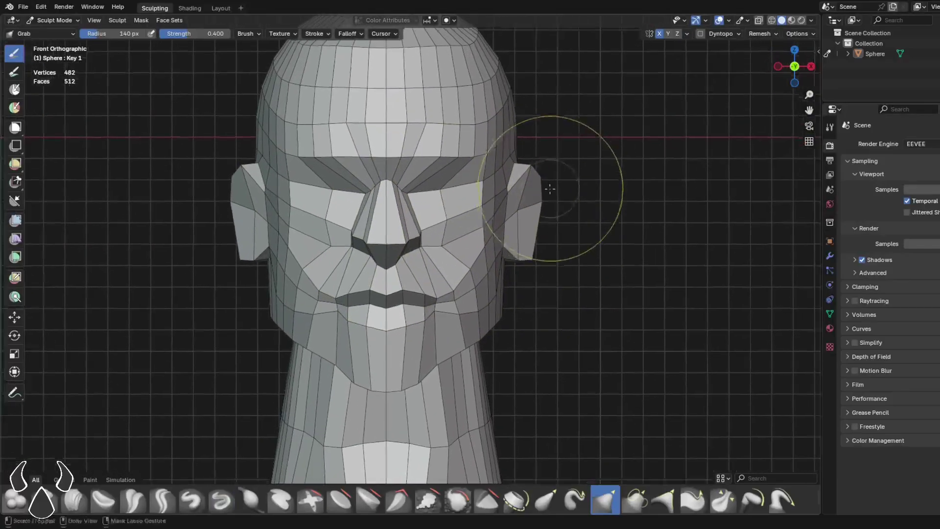
{"action": "key", "text": "f"}
{"action": "left_click", "coordinate": [528, 177]}
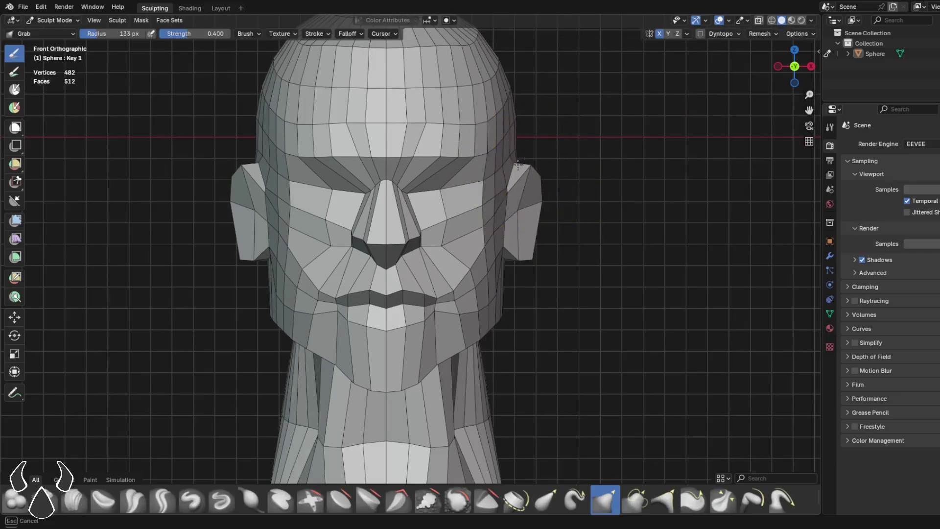
{"action": "scroll", "coordinate": [520, 163], "scroll_direction": "down", "scroll_amount": 5}
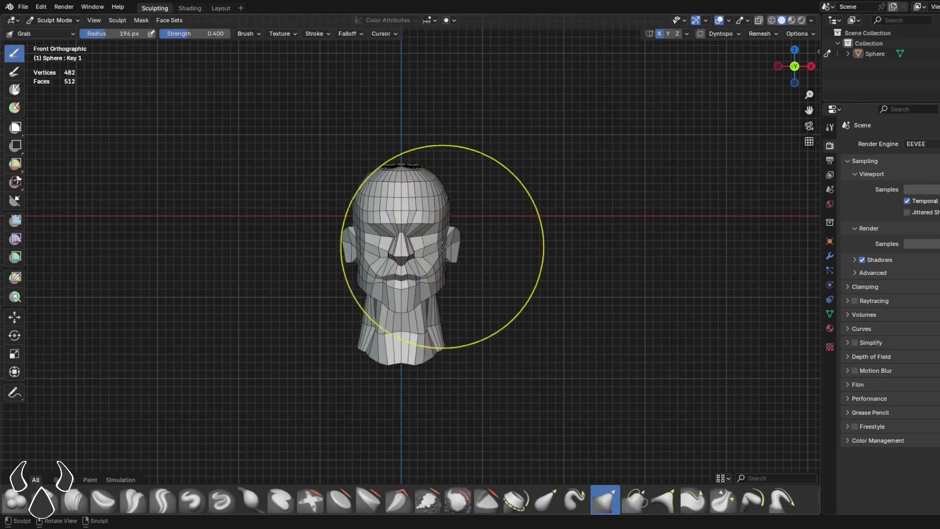
{"action": "scroll", "coordinate": [458, 273], "scroll_direction": "up", "scroll_amount": 3}
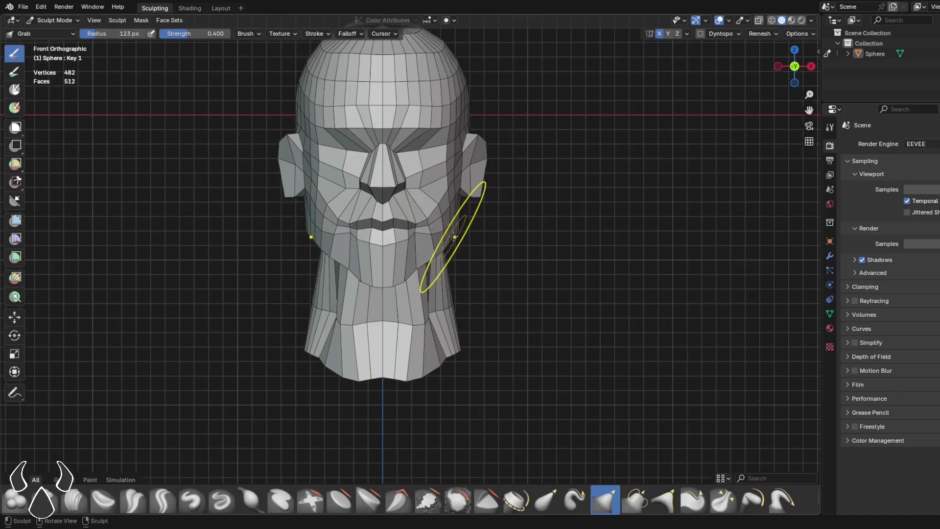
Reshape the rear jawline below the ears with the Grab brush at a 55 px radius.
{"action": "mouse_move", "coordinate": [455, 230]}
{"action": "middle_mouse_down"}
{"action": "mouse_move", "coordinate": [458, 244]}
{"action": "mouse_move", "coordinate": [431, 246]}
{"action": "mouse_move", "coordinate": [499, 267]}
{"action": "mouse_move", "coordinate": [470, 239]}
{"action": "mouse_move", "coordinate": [480, 231]}
{"action": "mouse_move", "coordinate": [492, 254]}
{"action": "mouse_move", "coordinate": [467, 259]}
{"action": "mouse_move", "coordinate": [457, 240]}
{"action": "mouse_move", "coordinate": [494, 256]}
{"action": "mouse_move", "coordinate": [457, 229]}
{"action": "middle_mouse_up"}
{"action": "key", "text": "f"}
{"action": "left_click", "coordinate": [447, 258]}
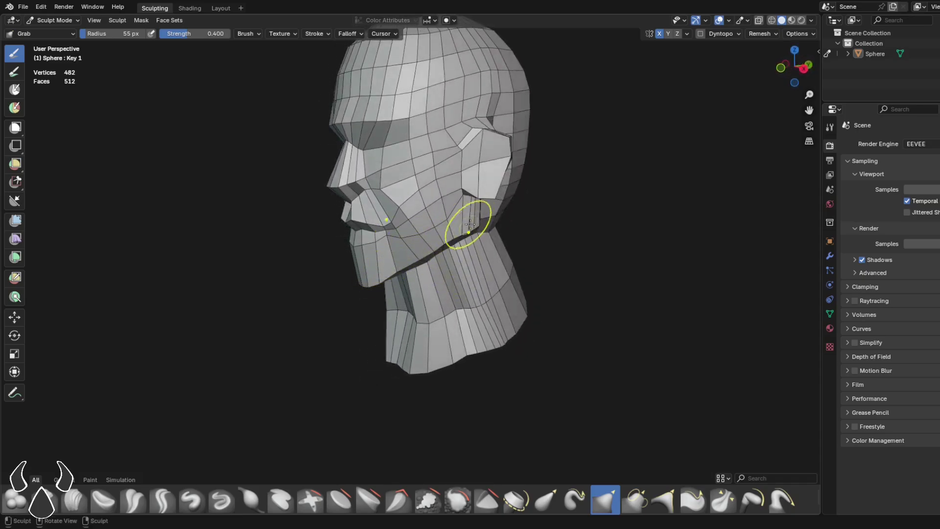
{"action": "middle_click_drag", "start_coordinate": [395, 270], "coordinate": [471, 238]}
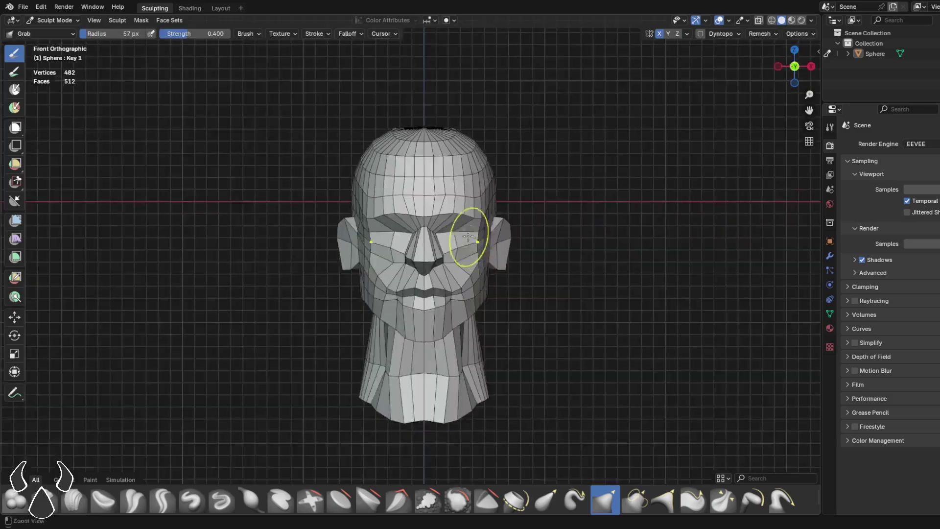
Refine the outer jaw contour in the front orthographic view with the Grab brush, changing the radius from 126 to 84 px.
{"action": "key", "text": "f"}
{"action": "left_click", "coordinate": [474, 234]}
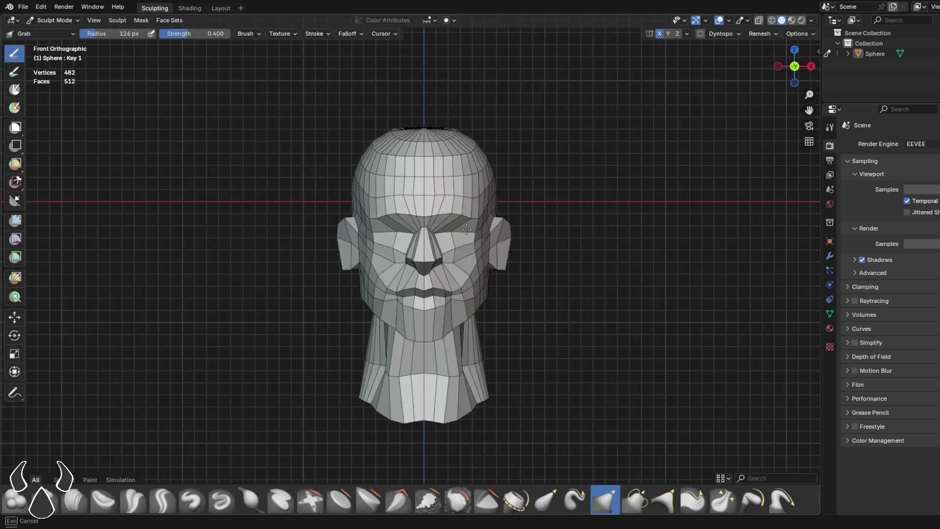
{"action": "key", "text": "f"}
{"action": "left_click", "coordinate": [462, 294]}
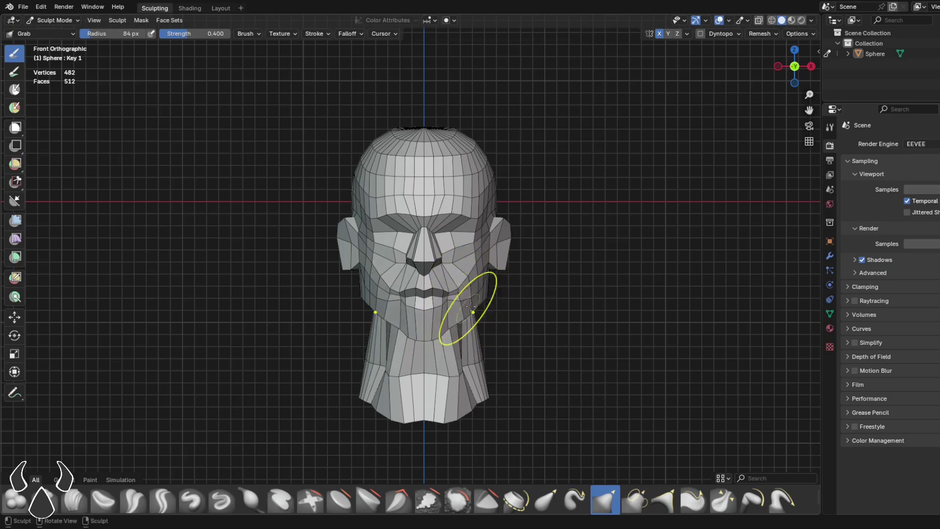
{"action": "mouse_move", "coordinate": [471, 307]}
{"action": "middle_mouse_down"}
{"action": "mouse_move", "coordinate": [434, 296]}
{"action": "mouse_move", "coordinate": [453, 289]}
{"action": "mouse_move", "coordinate": [483, 350]}
{"action": "mouse_move", "coordinate": [516, 225]}
{"action": "mouse_move", "coordinate": [448, 228]}
{"action": "mouse_move", "coordinate": [462, 314]}
{"action": "middle_mouse_up"}
{"action": "mouse_move", "coordinate": [541, 313]}
{"action": "middle_mouse_down"}
{"action": "mouse_move", "coordinate": [499, 318]}
{"action": "mouse_move", "coordinate": [585, 294]}
{"action": "mouse_move", "coordinate": [526, 285]}
{"action": "middle_mouse_up"}
Sharpen the planes of the cheek and jaw with Draw Sharp at a 44 px radius and 0.500 strength.
{"action": "key", "text": "d"}
{"action": "key", "text": "f"}
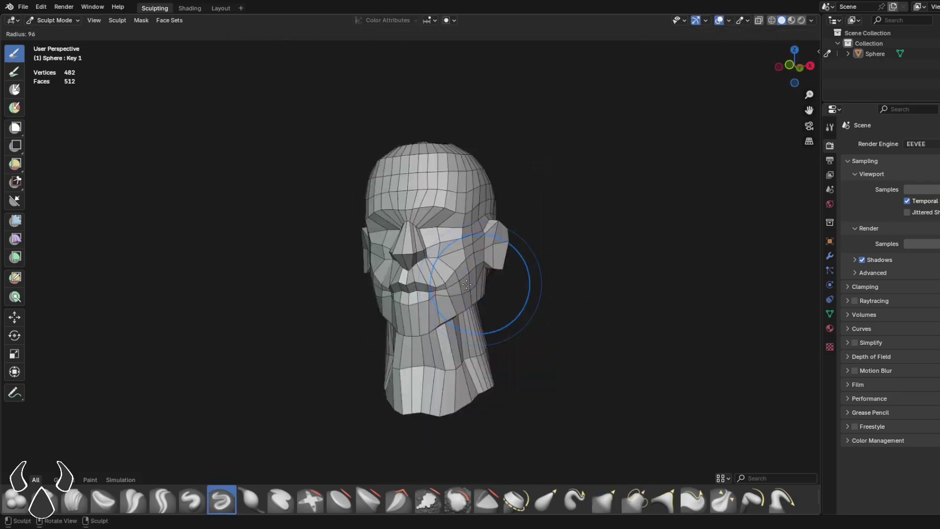
{"action": "left_click", "coordinate": [462, 284]}
{"action": "middle_click_drag", "start_coordinate": [462, 283], "coordinate": [470, 277]}
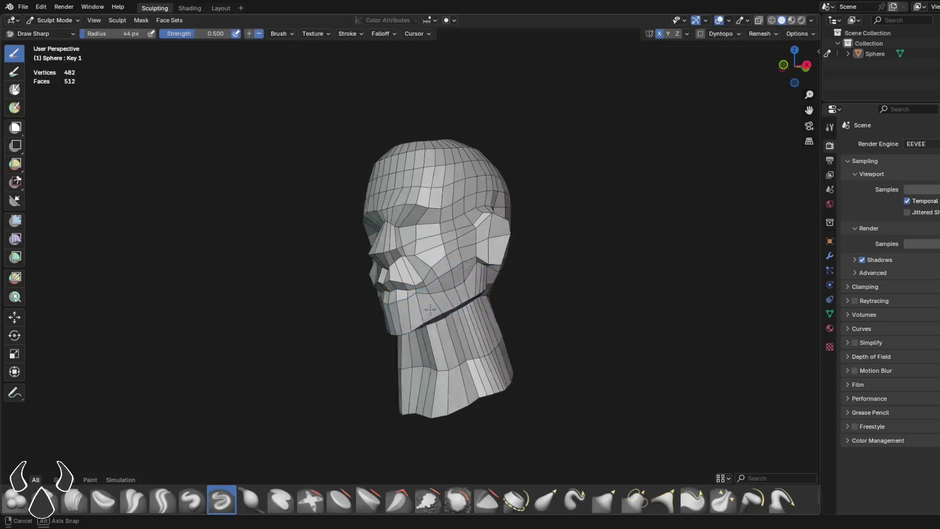
{"action": "middle_click_drag", "start_coordinate": [430, 309], "coordinate": [533, 286]}
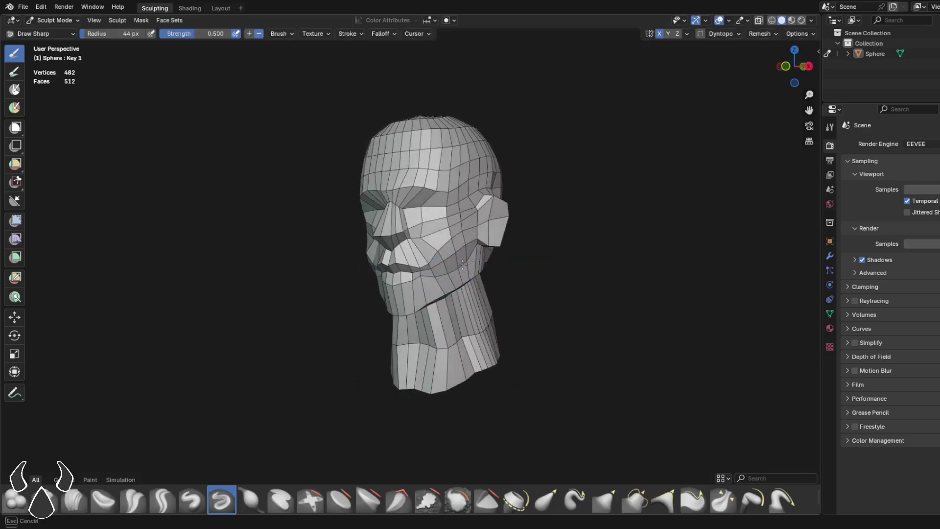
Return to the Grab brush, adjust its radius and reshape the lower cheek and jaw planes.
{"action": "key", "text": "g"}
{"action": "mouse_move", "coordinate": [431, 271]}
{"action": "middle_mouse_down"}
{"action": "mouse_move", "coordinate": [395, 279]}
{"action": "mouse_move", "coordinate": [465, 336]}
{"action": "mouse_move", "coordinate": [516, 273]}
{"action": "mouse_move", "coordinate": [431, 274]}
{"action": "mouse_move", "coordinate": [488, 270]}
{"action": "middle_mouse_up"}
{"action": "scroll", "coordinate": [430, 274], "scroll_direction": "down", "scroll_amount": 3}
{"action": "key", "text": "f"}
{"action": "left_click", "coordinate": [484, 271]}
{"action": "scroll", "coordinate": [412, 279], "scroll_direction": "up", "scroll_amount": 2}
Smooth the cheek area below the eyes using the Smooth brush's settings of 41 px radius and 0.247 strength.
{"action": "mouse_move", "coordinate": [531, 298]}
{"action": "middle_mouse_down"}
{"action": "mouse_move", "coordinate": [403, 315]}
{"action": "mouse_move", "coordinate": [549, 341]}
{"action": "middle_mouse_up"}
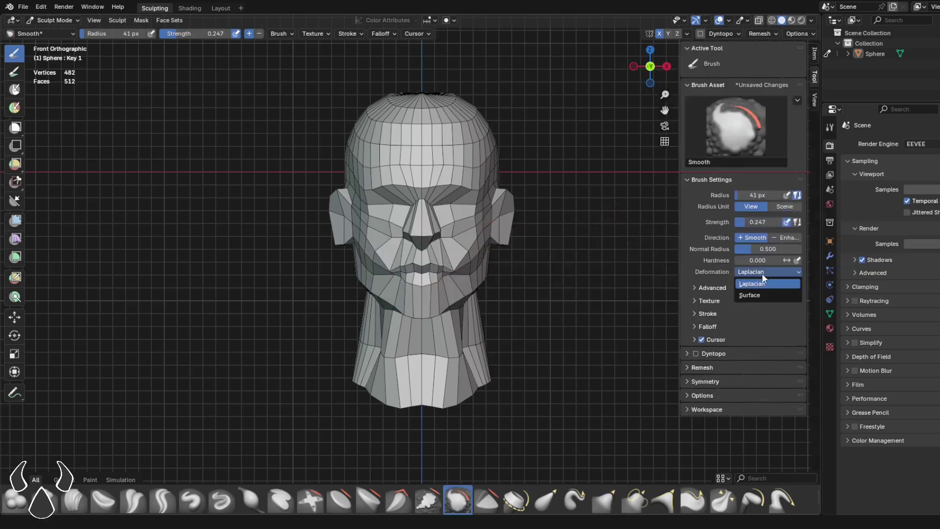
{"action": "mouse_move", "coordinate": [563, 205]}
{"action": "middle_mouse_down"}
{"action": "mouse_move", "coordinate": [447, 273]}
{"action": "mouse_move", "coordinate": [435, 233]}
{"action": "middle_mouse_up"}
{"action": "middle_click_drag", "start_coordinate": [509, 235], "coordinate": [472, 233]}
{"action": "left_click_drag", "start_coordinate": [472, 232], "coordinate": [474, 240], "text": "shift"}
{"action": "middle_click_drag", "start_coordinate": [436, 234], "coordinate": [474, 230], "text": "alt"}
{"action": "key", "text": "f"}
{"action": "left_click", "coordinate": [494, 235]}
In the left orthographic view, raise the ear's lower edge and push in the back of the skull with the Grab brush at 126 px.
{"action": "mouse_move", "coordinate": [616, 279]}
{"action": "middle_mouse_down"}
{"action": "mouse_move", "coordinate": [545, 292]}
{"action": "mouse_move", "coordinate": [563, 243]}
{"action": "mouse_move", "coordinate": [449, 269]}
{"action": "mouse_move", "coordinate": [353, 258]}
{"action": "middle_mouse_up"}
{"action": "scroll", "coordinate": [545, 292], "scroll_direction": "up", "scroll_amount": 4}
{"action": "mouse_move", "coordinate": [592, 226]}
{"action": "middle_mouse_down"}
{"action": "mouse_move", "coordinate": [563, 205]}
{"action": "mouse_move", "coordinate": [499, 206]}
{"action": "middle_mouse_up"}
{"action": "key", "text": "f"}
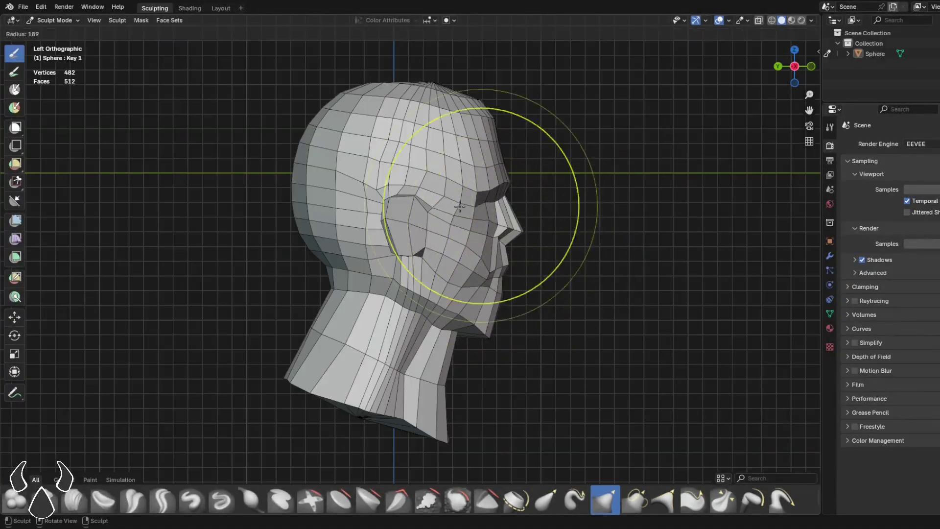
{"action": "left_click", "coordinate": [545, 206]}
{"action": "left_click_drag", "start_coordinate": [406, 254], "coordinate": [410, 235]}
{"action": "middle_click_drag", "start_coordinate": [392, 210], "coordinate": [383, 226], "text": "ctrl"}
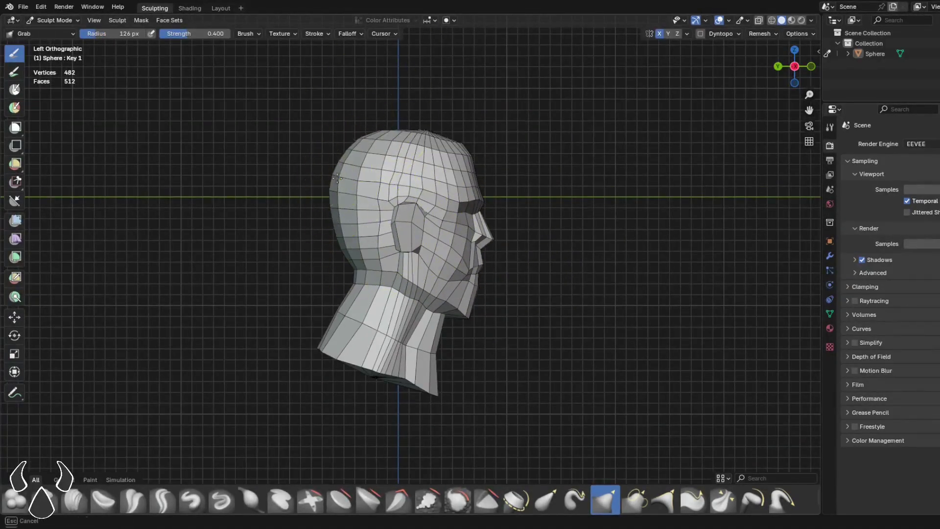
{"action": "middle_click_drag", "start_coordinate": [337, 179], "coordinate": [379, 128]}
Define the creases around the mouth with Draw Sharp, and adjust the mouth corners with Grab at a 41 px radius.
{"action": "mouse_move", "coordinate": [456, 161]}
{"action": "middle_mouse_down"}
{"action": "mouse_move", "coordinate": [432, 230]}
{"action": "mouse_move", "coordinate": [386, 267]}
{"action": "mouse_move", "coordinate": [556, 286]}
{"action": "mouse_move", "coordinate": [392, 308]}
{"action": "middle_mouse_up"}
{"action": "left_click", "coordinate": [221, 500]}
{"action": "key", "text": "g"}
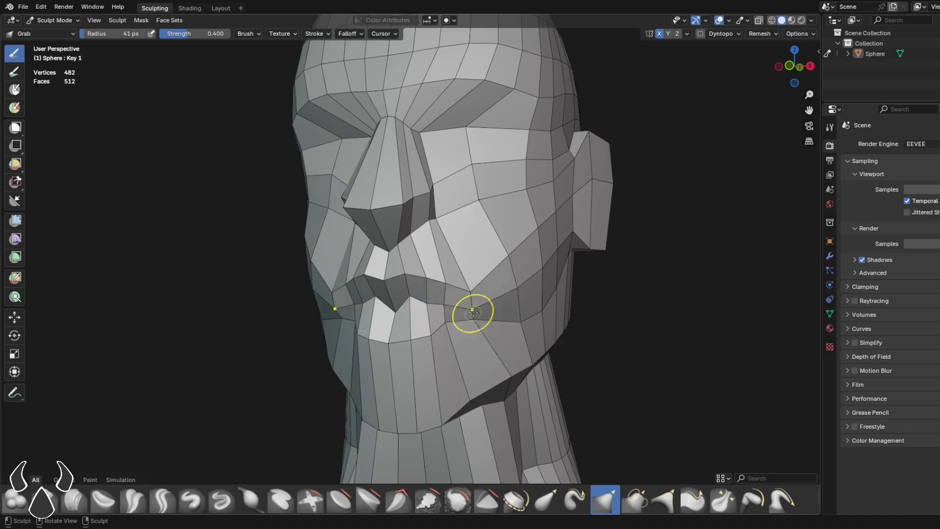
{"action": "mouse_move", "coordinate": [473, 312]}
{"action": "middle_mouse_down"}
{"action": "mouse_move", "coordinate": [562, 264]}
{"action": "mouse_move", "coordinate": [479, 195]}
{"action": "mouse_move", "coordinate": [468, 251]}
{"action": "mouse_move", "coordinate": [432, 220]}
{"action": "mouse_move", "coordinate": [486, 218]}
{"action": "mouse_move", "coordinate": [468, 295]}
{"action": "mouse_move", "coordinate": [489, 343]}
{"action": "mouse_move", "coordinate": [438, 330]}
{"action": "mouse_move", "coordinate": [396, 298]}
{"action": "mouse_move", "coordinate": [491, 306]}
{"action": "mouse_move", "coordinate": [430, 313]}
{"action": "mouse_move", "coordinate": [420, 233]}
{"action": "mouse_move", "coordinate": [399, 224]}
{"action": "middle_mouse_up"}
Shape the lips, nose underside and brow curvature from below with the Grab brush at a 55 px radius.
{"action": "key", "text": "f"}
{"action": "left_click", "coordinate": [479, 196]}
{"action": "scroll", "coordinate": [478, 196], "scroll_direction": "down", "scroll_amount": 2}
{"action": "scroll", "coordinate": [468, 296], "scroll_direction": "down", "scroll_amount": 1}
{"action": "key", "text": "s"}
{"action": "key", "text": "g"}
{"action": "key", "text": "f"}
{"action": "scroll", "coordinate": [485, 303], "scroll_direction": "up", "scroll_amount": 4}
{"action": "scroll", "coordinate": [431, 313], "scroll_direction": "down", "scroll_amount": 1}
{"action": "scroll", "coordinate": [430, 313], "scroll_direction": "up", "scroll_amount": 1}
{"action": "key", "text": "f"}
{"action": "left_click", "coordinate": [399, 223]}
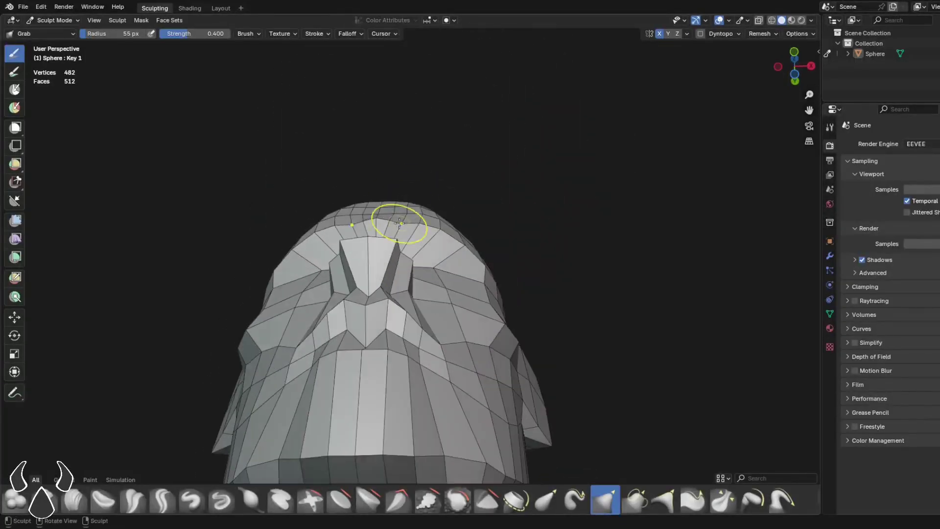
{"action": "left_click_drag", "start_coordinate": [399, 224], "coordinate": [426, 314], "text": "alt"}
Refine the inner eye corners beside the nose bridge with the Grab brush at a 34 px radius.
{"action": "key", "text": "f"}
{"action": "left_click", "coordinate": [491, 247]}
{"action": "scroll", "coordinate": [489, 271], "scroll_direction": "down", "scroll_amount": 2}
{"action": "scroll", "coordinate": [386, 277], "scroll_direction": "up", "scroll_amount": 3}
{"action": "scroll", "coordinate": [373, 403], "scroll_direction": "down", "scroll_amount": 2}
{"action": "scroll", "coordinate": [436, 281], "scroll_direction": "up", "scroll_amount": 3}
{"action": "scroll", "coordinate": [426, 315], "scroll_direction": "down", "scroll_amount": 4}
{"action": "scroll", "coordinate": [425, 314], "scroll_direction": "up", "scroll_amount": 3}
{"action": "key", "text": "f"}
{"action": "left_click", "coordinate": [462, 235]}
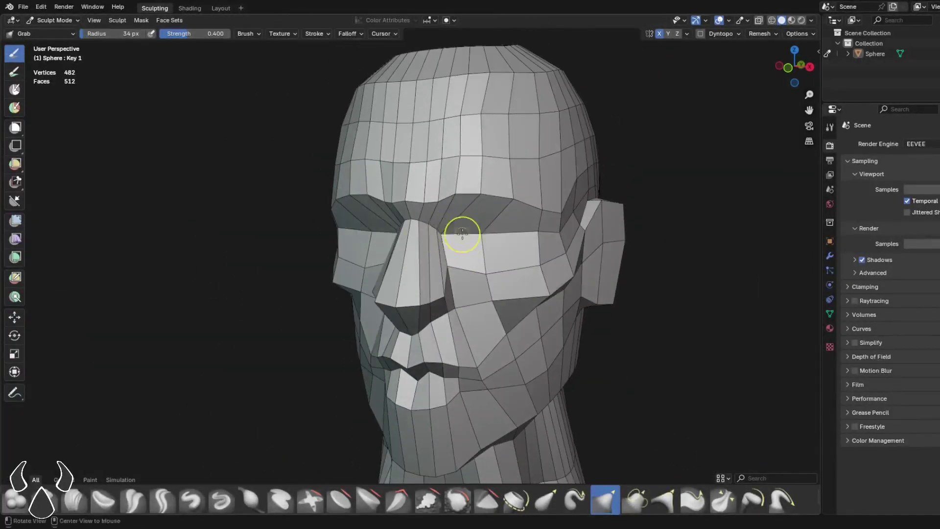
{"action": "left_click_drag", "start_coordinate": [462, 235], "coordinate": [370, 321], "text": "alt"}
Adjust the area behind the ears from the back of the head with the Grab brush at a 55 px radius.
{"action": "key", "text": "f"}
{"action": "left_click", "coordinate": [446, 263]}
{"action": "scroll", "coordinate": [499, 256], "scroll_direction": "down", "scroll_amount": 3}
{"action": "scroll", "coordinate": [499, 256], "scroll_direction": "up", "scroll_amount": 2}
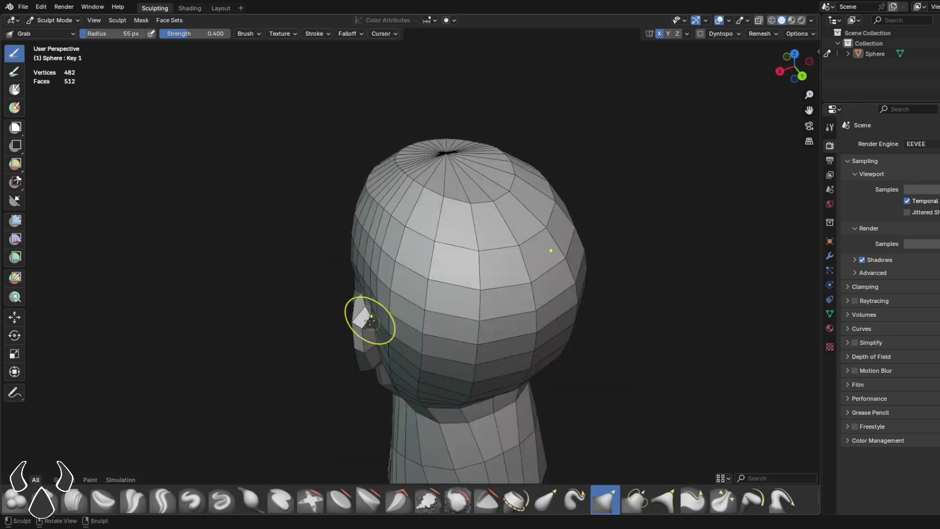
Reshape the face's overall width and the ears in front view with the Grab brush, changing the radius from 117 to 112 px.
{"action": "key", "text": "KP_1"}
{"action": "key", "text": "f"}
{"action": "left_click", "coordinate": [461, 247]}
{"action": "scroll", "coordinate": [461, 248], "scroll_direction": "down", "scroll_amount": 2}
{"action": "left_click_drag", "start_coordinate": [462, 248], "coordinate": [416, 330], "text": "alt"}
{"action": "scroll", "coordinate": [416, 331], "scroll_direction": "down", "scroll_amount": 2}
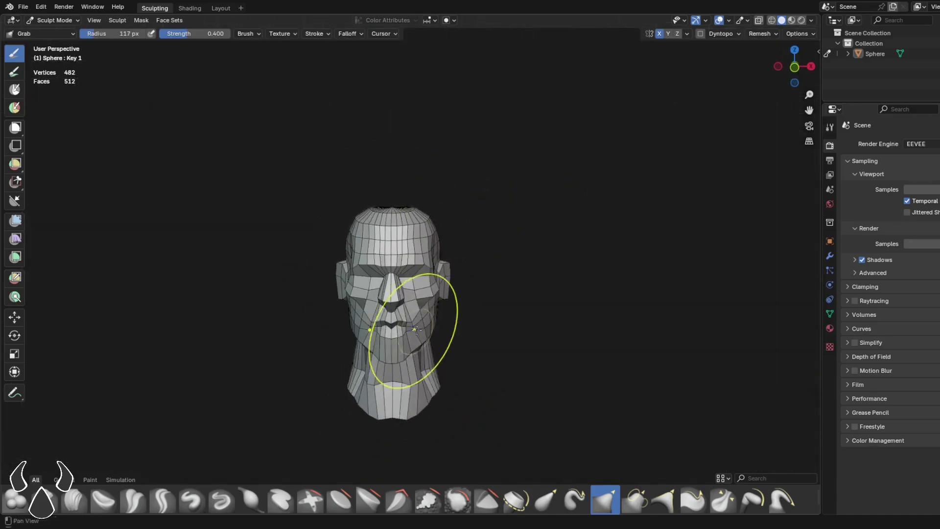
{"action": "middle_click_drag", "start_coordinate": [416, 329], "coordinate": [522, 283]}
{"action": "middle_click_drag", "start_coordinate": [459, 289], "coordinate": [460, 240], "text": "ctrl"}
{"action": "middle_click_drag", "start_coordinate": [460, 239], "coordinate": [502, 239]}
{"action": "left_click", "coordinate": [802, 83]}
{"action": "scroll", "coordinate": [503, 239], "scroll_direction": "up", "scroll_amount": 2}
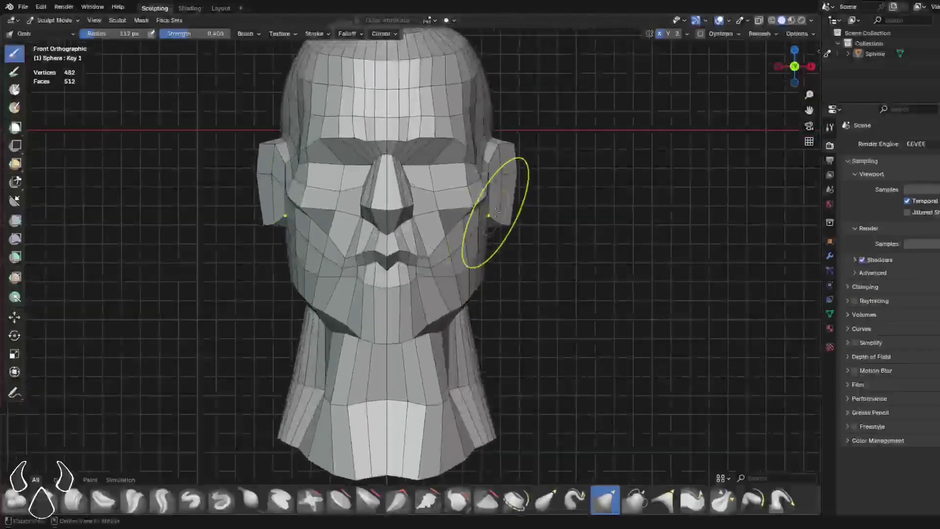
Refine the cheeks, lips and mouth area with the Grab brush, reducing the radius to 63 px.
{"action": "mouse_move", "coordinate": [443, 250]}
{"action": "middle_mouse_down"}
{"action": "mouse_move", "coordinate": [440, 269]}
{"action": "mouse_move", "coordinate": [449, 257]}
{"action": "mouse_move", "coordinate": [431, 281]}
{"action": "mouse_move", "coordinate": [449, 272]}
{"action": "mouse_move", "coordinate": [484, 279]}
{"action": "mouse_move", "coordinate": [457, 295]}
{"action": "middle_mouse_up"}
{"action": "key", "text": "f"}
{"action": "left_click", "coordinate": [458, 259]}
{"action": "key", "text": "f"}
{"action": "left_click", "coordinate": [444, 270]}
{"action": "key", "text": "f"}
{"action": "left_click", "coordinate": [416, 259]}
{"action": "mouse_move", "coordinate": [416, 258]}
{"action": "middle_mouse_down"}
{"action": "mouse_move", "coordinate": [457, 239]}
{"action": "mouse_move", "coordinate": [418, 240]}
{"action": "mouse_move", "coordinate": [450, 260]}
{"action": "mouse_move", "coordinate": [398, 262]}
{"action": "mouse_move", "coordinate": [416, 231]}
{"action": "mouse_move", "coordinate": [399, 241]}
{"action": "mouse_move", "coordinate": [457, 283]}
{"action": "mouse_move", "coordinate": [424, 280]}
{"action": "mouse_move", "coordinate": [503, 274]}
{"action": "mouse_move", "coordinate": [455, 273]}
{"action": "mouse_move", "coordinate": [469, 264]}
{"action": "middle_mouse_up"}
{"action": "key", "text": "f"}
{"action": "left_click", "coordinate": [424, 280]}
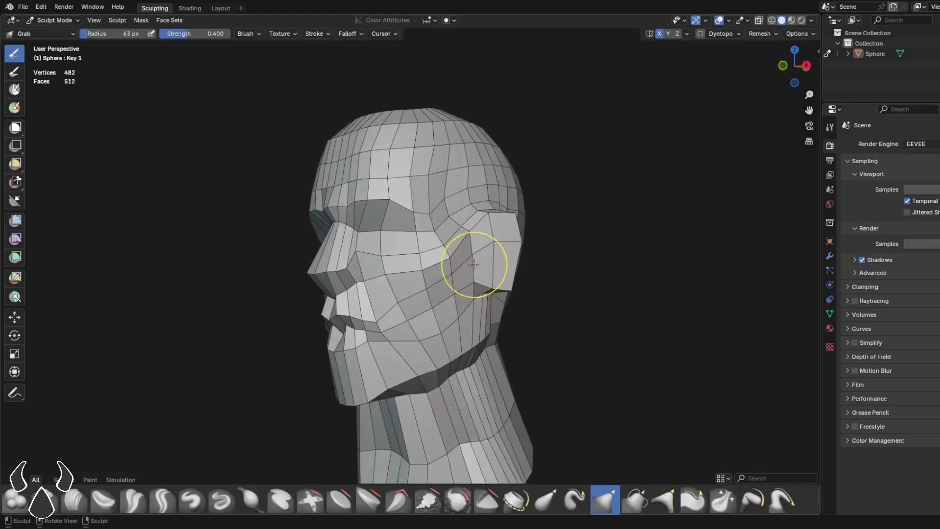
In the right orthographic view, reshape the ear's rear edge with the Grab brush at a 91 px radius.
{"action": "middle_click_drag", "start_coordinate": [504, 262], "coordinate": [471, 328]}
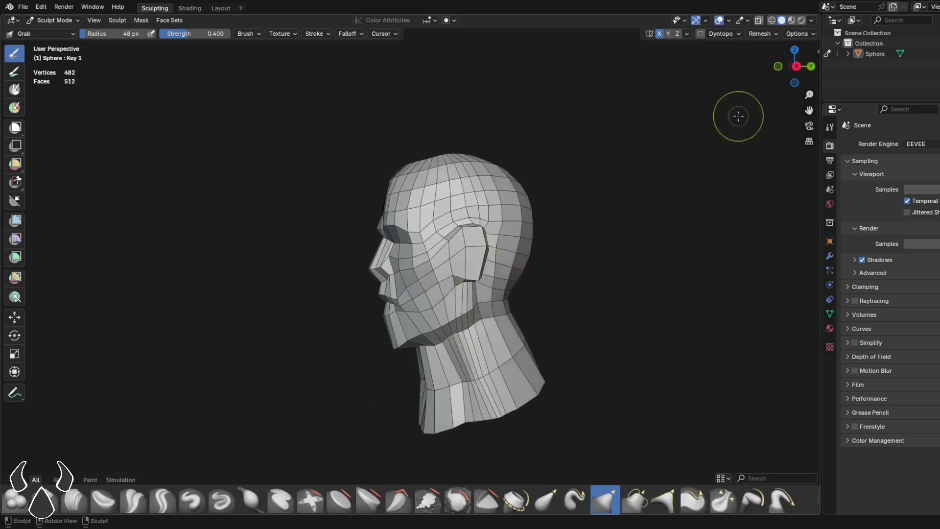
{"action": "left_click", "coordinate": [798, 65]}
{"action": "middle_click_drag", "start_coordinate": [529, 320], "coordinate": [525, 258], "text": "ctrl"}
{"action": "key", "text": "f"}
{"action": "left_click", "coordinate": [540, 289]}
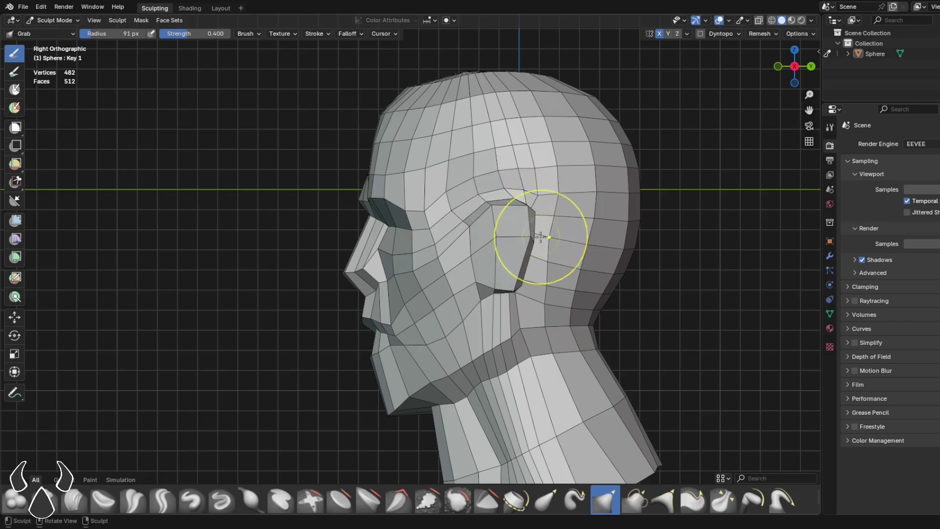
Adjust the ear's lower front corner above the jaw with the Grab brush at a 67 px radius.
{"action": "key", "text": "bracketleft"}
{"action": "key", "text": "bracketleft"}
{"action": "key", "text": "bracketleft"}
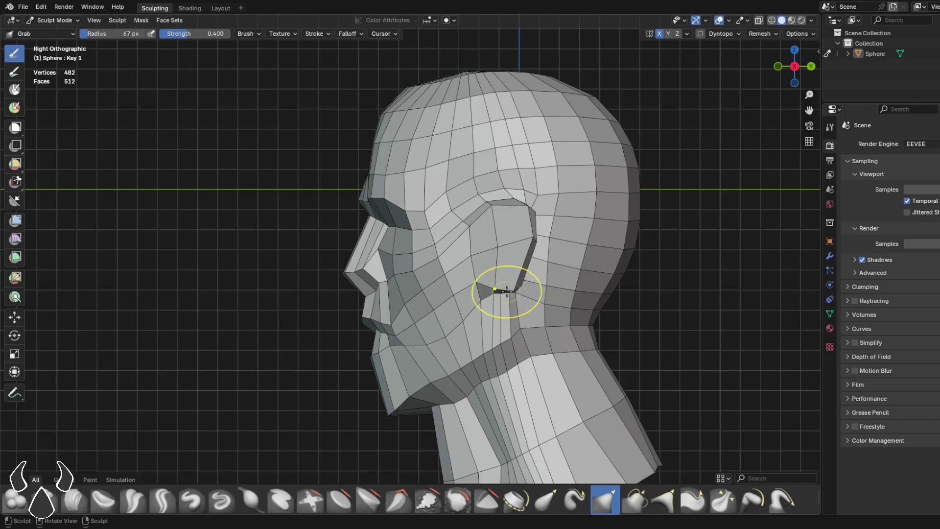
{"action": "scroll", "coordinate": [494, 317], "scroll_direction": "up", "scroll_amount": 2}
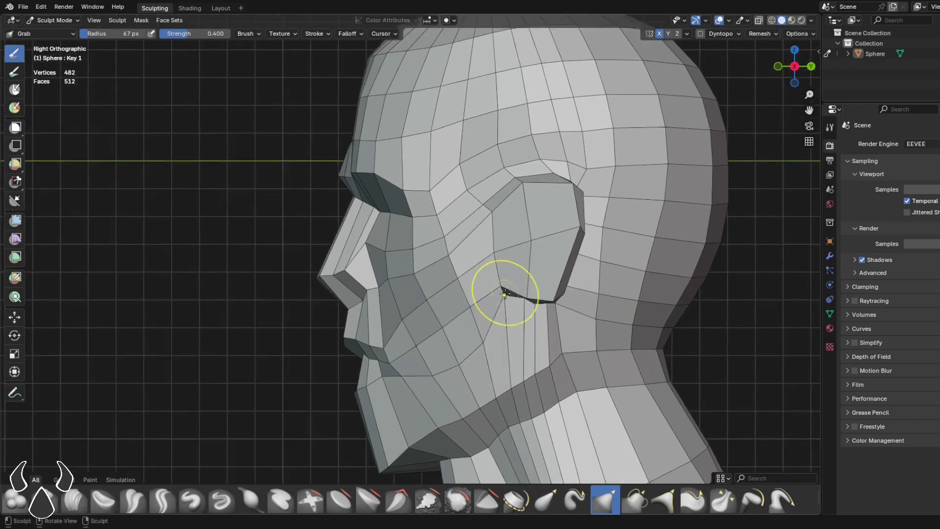
Reshape the earlobe and the ear's lower rear edge with the Grab brush at an 88 px radius.
{"action": "key", "text": "bracketright"}
{"action": "key", "text": "bracketright"}
{"action": "key", "text": "bracketright"}
{"action": "middle_click_drag", "start_coordinate": [565, 224], "coordinate": [503, 284], "text": "ctrl"}
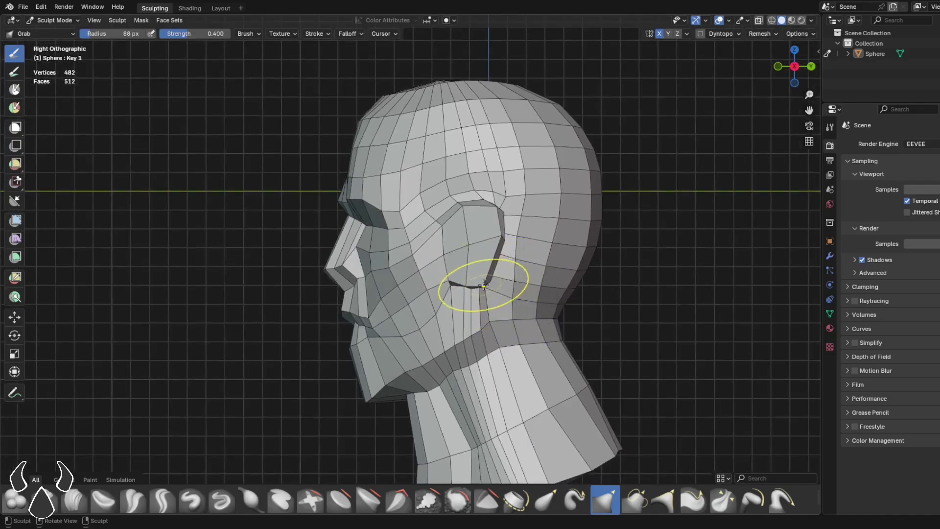
{"action": "mouse_move", "coordinate": [483, 289]}
{"action": "middle_mouse_down", "text": "ctrl"}
{"action": "mouse_move", "coordinate": [492, 297]}
{"action": "mouse_move", "coordinate": [489, 258]}
{"action": "mouse_move", "coordinate": [497, 343]}
{"action": "mouse_move", "coordinate": [500, 246]}
{"action": "middle_mouse_up", "text": "ctrl"}
Adjust the ear's outer face at a 72 px Grab radius and refine its underside at 55 px.
{"action": "key", "text": "bracketright"}
{"action": "key", "text": "bracketright"}
{"action": "key", "text": "bracketright"}
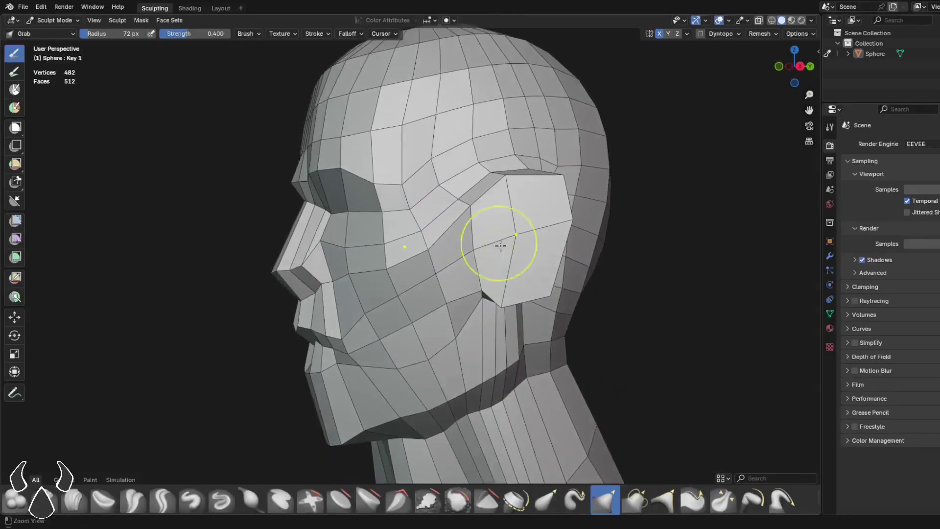
{"action": "middle_click_drag", "start_coordinate": [515, 304], "coordinate": [515, 232]}
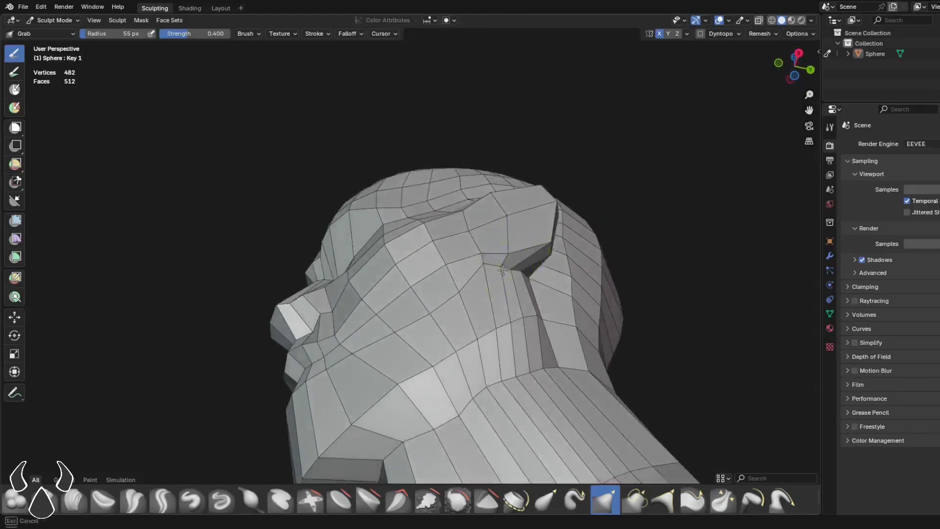
{"action": "middle_click_drag", "start_coordinate": [517, 281], "coordinate": [517, 326]}
{"action": "middle_click_drag", "start_coordinate": [516, 326], "coordinate": [503, 371], "text": "ctrl"}
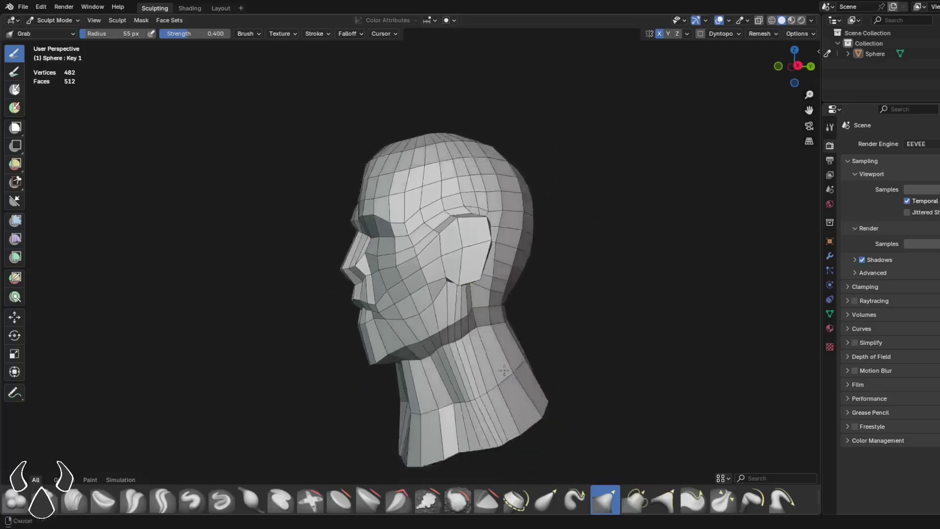
Refine the ear's upper edge at a 55 px Grab radius, and shape the skull's sides from behind at 111 px.
{"action": "middle_click_drag", "start_coordinate": [494, 247], "coordinate": [499, 220]}
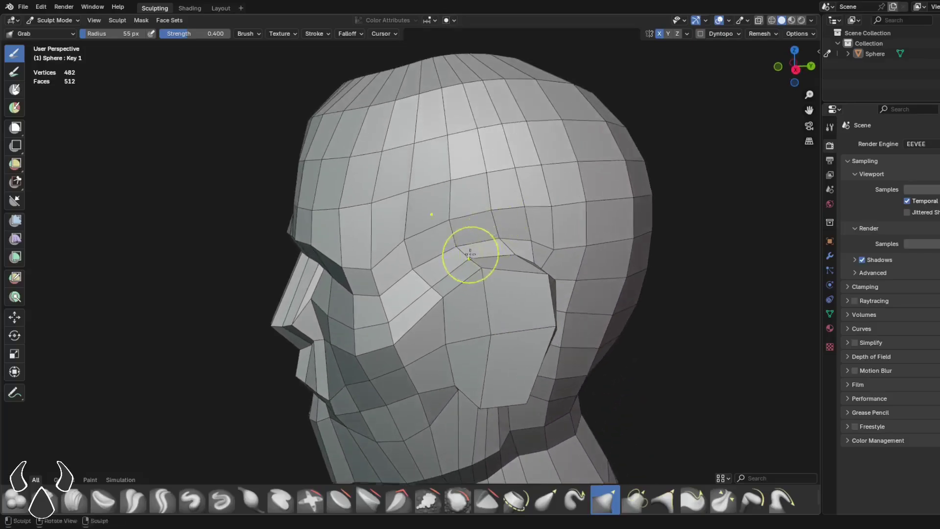
{"action": "mouse_move", "coordinate": [439, 286]}
{"action": "middle_mouse_down"}
{"action": "mouse_move", "coordinate": [470, 264]}
{"action": "mouse_move", "coordinate": [418, 365]}
{"action": "mouse_move", "coordinate": [539, 295]}
{"action": "mouse_move", "coordinate": [396, 260]}
{"action": "middle_mouse_up"}
{"action": "key", "text": "f"}
{"action": "left_click", "coordinate": [421, 252]}
{"action": "middle_click_drag", "start_coordinate": [398, 226], "coordinate": [383, 235]}
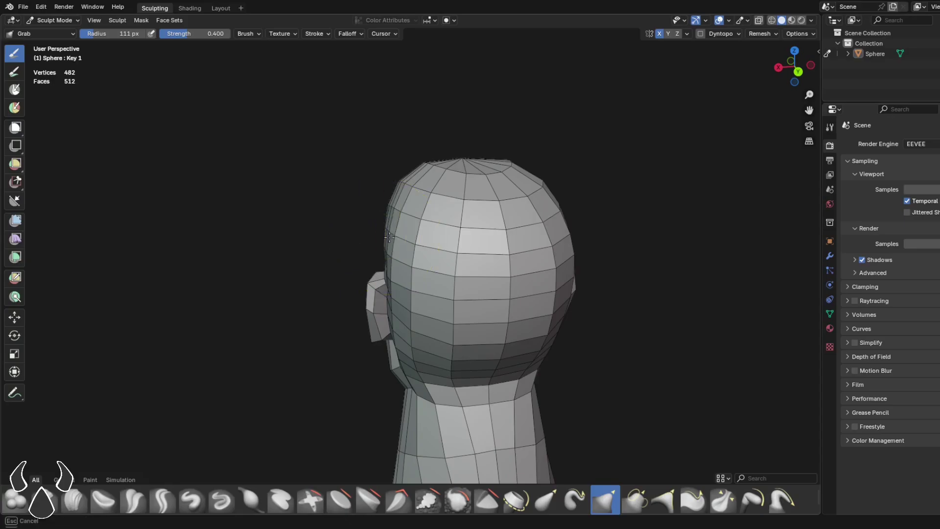
{"action": "left_click_drag", "start_coordinate": [408, 229], "coordinate": [625, 245], "text": "alt"}
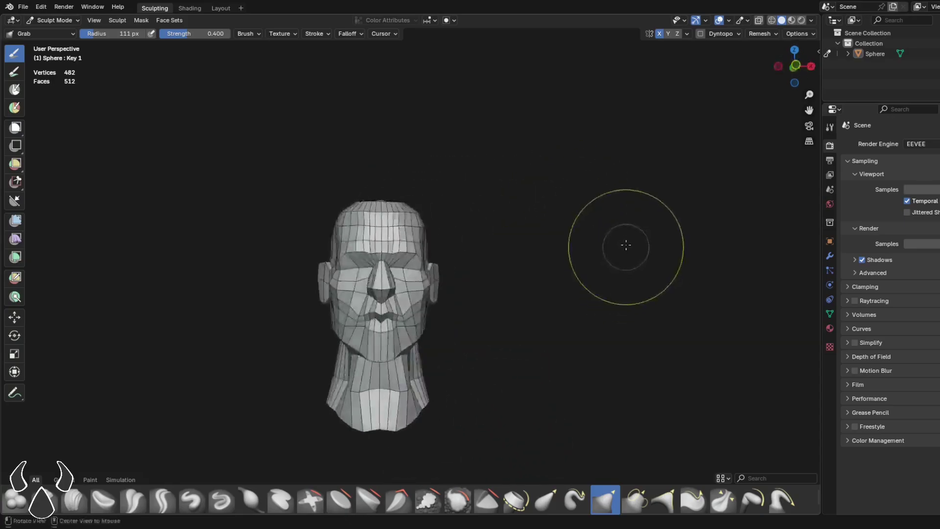
Reshape the temples and upper sides of the skull in the front orthographic view with the Grab brush at about 112 px.
{"action": "left_click", "coordinate": [794, 65]}
{"action": "middle_click_drag", "start_coordinate": [538, 270], "coordinate": [596, 202], "text": "shift"}
{"action": "mouse_move", "coordinate": [596, 202]}
{"action": "middle_mouse_down", "text": "ctrl"}
{"action": "mouse_move", "coordinate": [571, 245]}
{"action": "mouse_move", "coordinate": [582, 229]}
{"action": "middle_mouse_up", "text": "ctrl"}
{"action": "middle_click_drag", "start_coordinate": [582, 228], "coordinate": [559, 307], "text": "shift"}
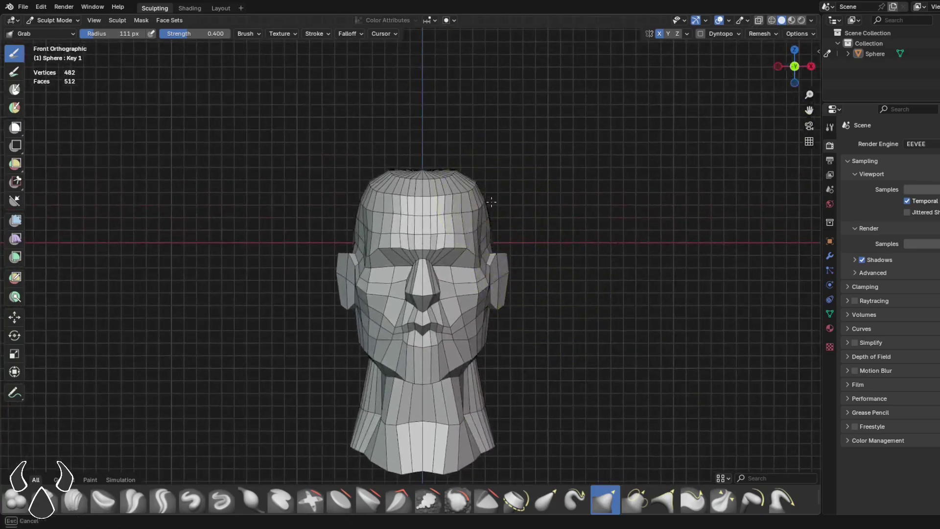
{"action": "scroll", "coordinate": [519, 219], "scroll_direction": "up", "scroll_amount": 1}
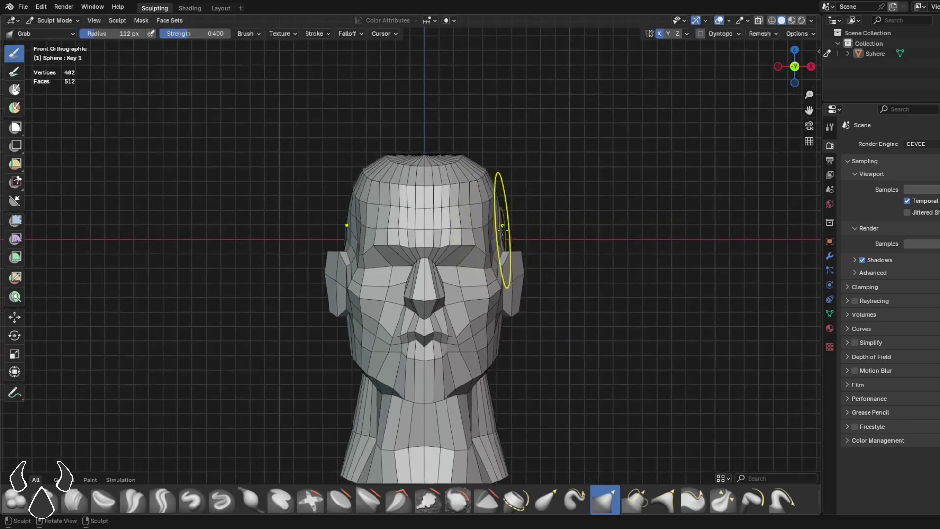
Refine the mouth corners and the adjoining cheek surface from both sides with the Grab brush at a 48 px radius.
{"action": "middle_click_drag", "start_coordinate": [501, 227], "coordinate": [615, 275]}
{"action": "middle_click_drag", "start_coordinate": [423, 232], "coordinate": [468, 240]}
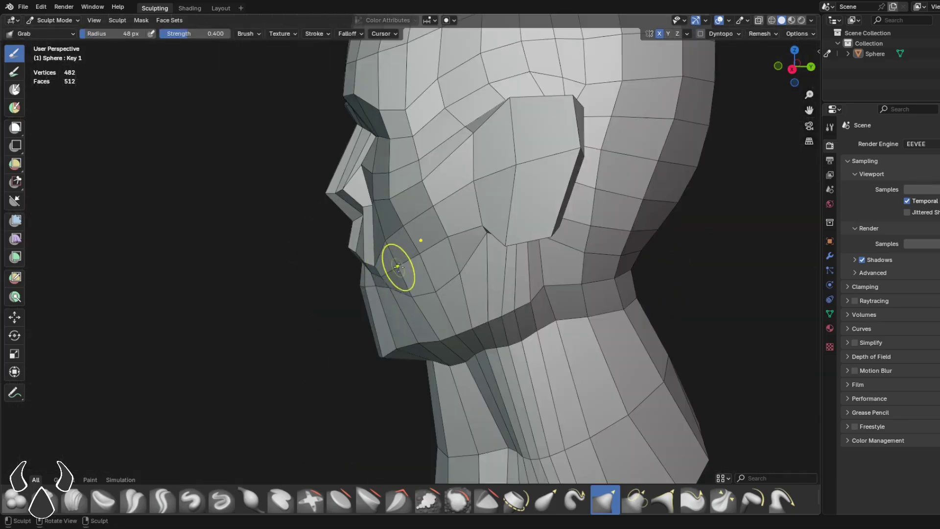
{"action": "mouse_move", "coordinate": [397, 266]}
{"action": "middle_mouse_down"}
{"action": "mouse_move", "coordinate": [550, 245]}
{"action": "mouse_move", "coordinate": [547, 263]}
{"action": "mouse_move", "coordinate": [415, 268]}
{"action": "middle_mouse_up"}
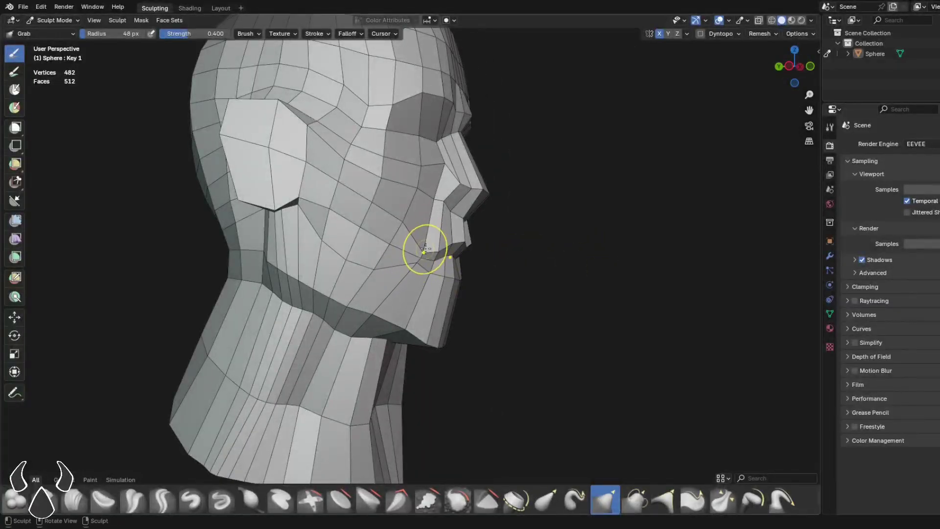
Adjust the crown of the skull in the front orthographic view with the Grab brush at a 99 px radius.
{"action": "middle_click_drag", "start_coordinate": [546, 218], "coordinate": [521, 318], "text": "ctrl"}
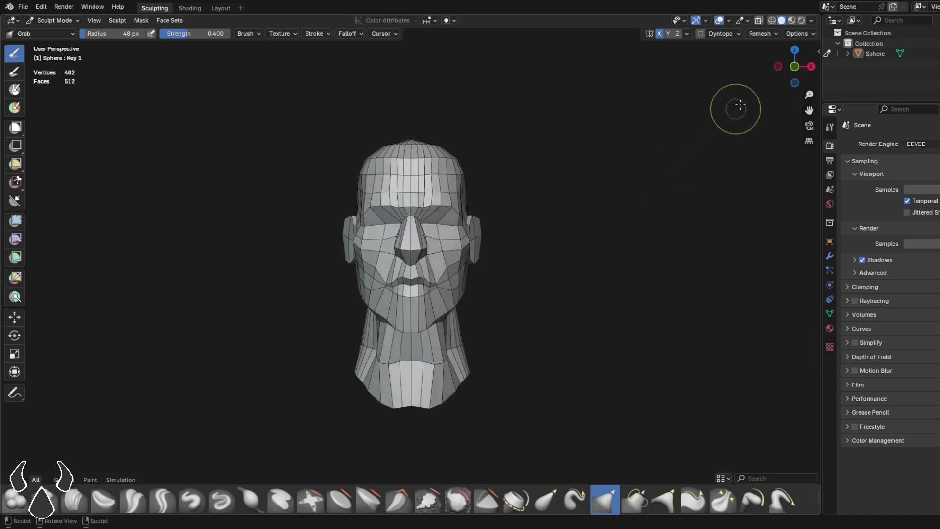
{"action": "mouse_move", "coordinate": [739, 105]}
{"action": "middle_mouse_down"}
{"action": "mouse_move", "coordinate": [563, 203]}
{"action": "mouse_move", "coordinate": [541, 248]}
{"action": "mouse_move", "coordinate": [563, 300]}
{"action": "middle_mouse_up"}
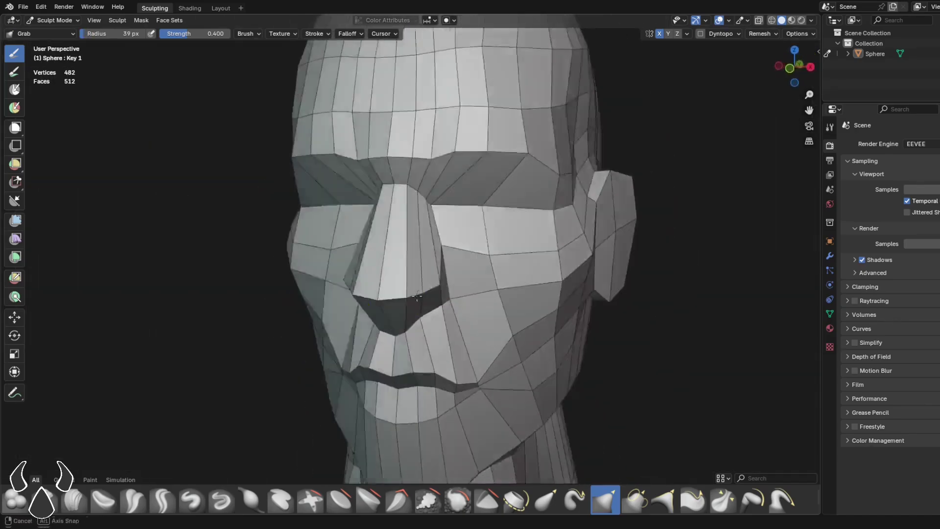
{"action": "mouse_move", "coordinate": [538, 196]}
{"action": "middle_mouse_down"}
{"action": "mouse_move", "coordinate": [504, 210]}
{"action": "mouse_move", "coordinate": [554, 162]}
{"action": "middle_mouse_up"}
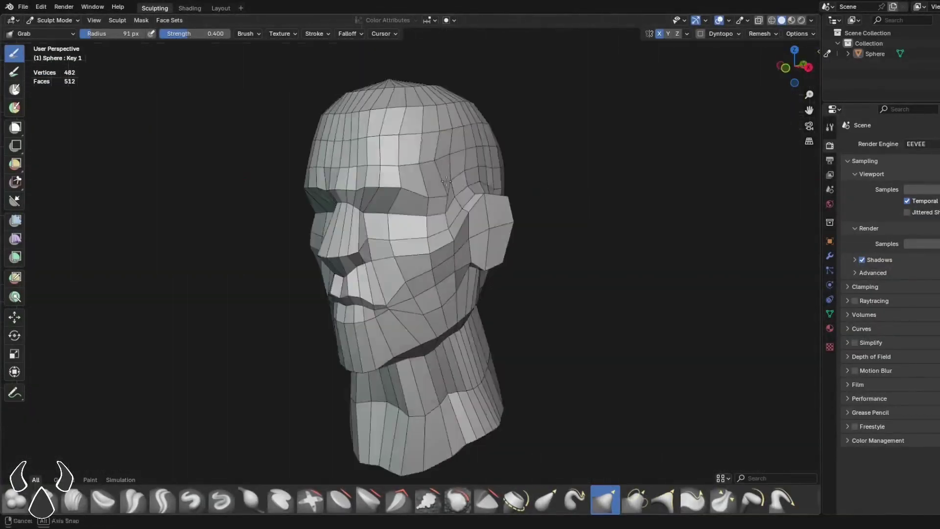
{"action": "middle_click_drag", "start_coordinate": [519, 196], "coordinate": [493, 199]}
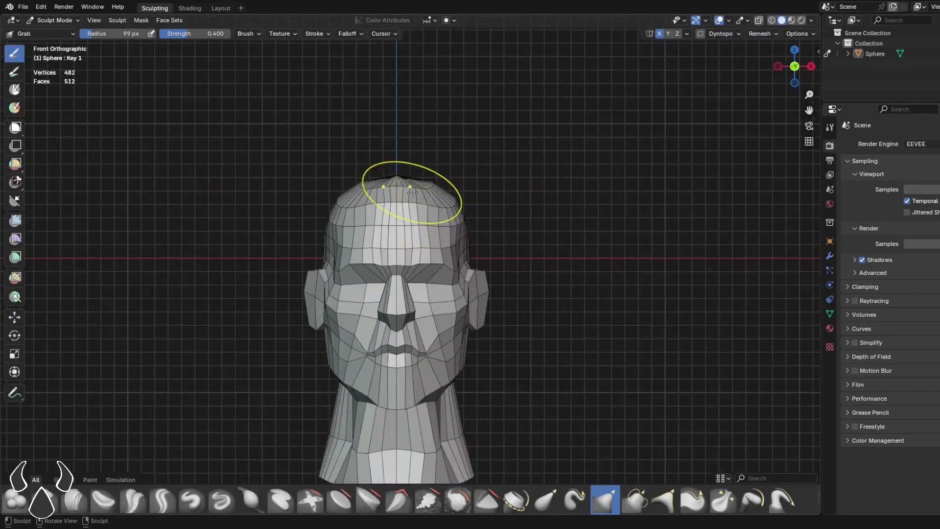
{"action": "mouse_move", "coordinate": [795, 66]}
{"action": "left_mouse_down"}
{"action": "mouse_move", "coordinate": [466, 146]}
{"action": "mouse_move", "coordinate": [358, 185]}
{"action": "left_mouse_up"}
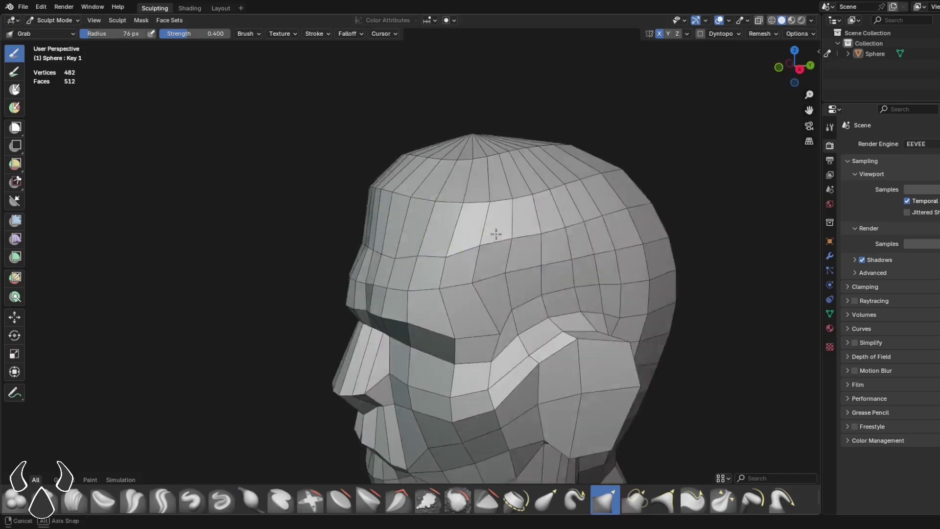
Reshape the forehead and top of the skull at a 119 px Grab radius, and refine the inner eye corner at 34 px.
{"action": "middle_click_drag", "start_coordinate": [496, 234], "coordinate": [426, 241]}
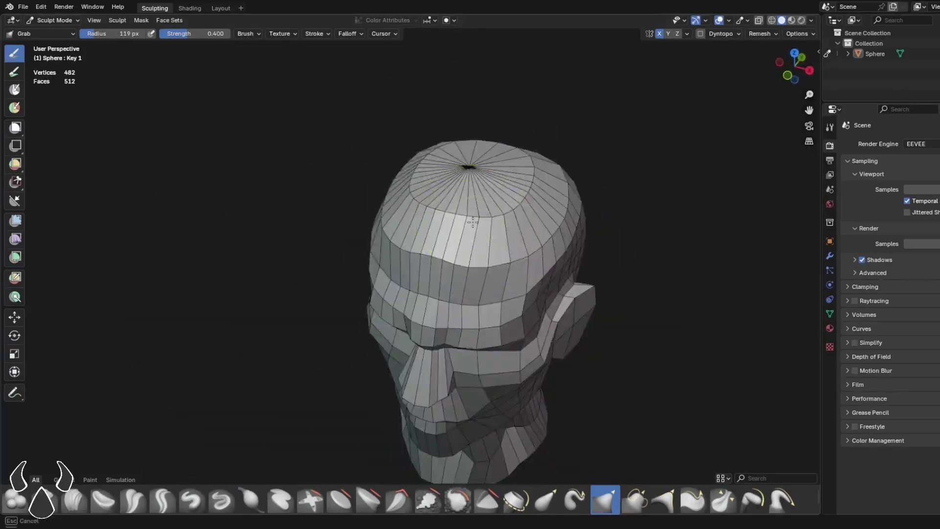
{"action": "middle_click_drag", "start_coordinate": [484, 217], "coordinate": [570, 319]}
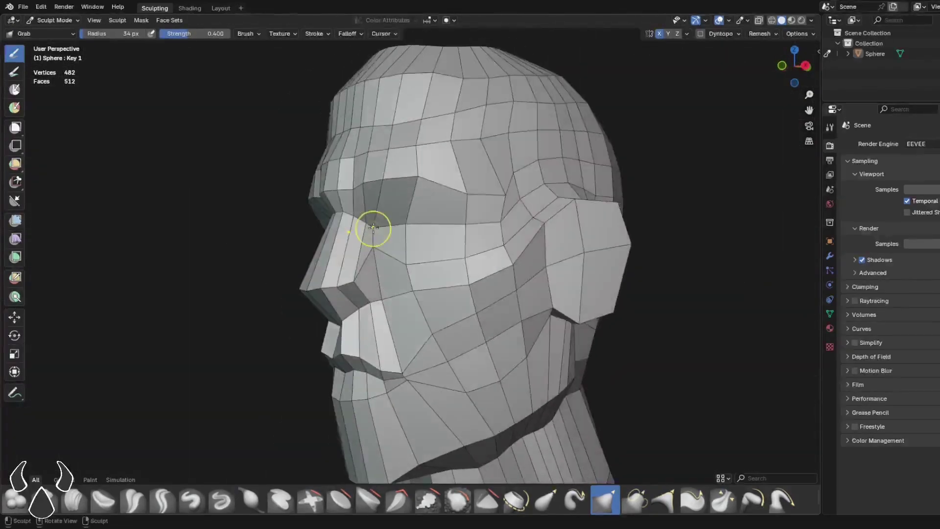
{"action": "middle_click_drag", "start_coordinate": [373, 227], "coordinate": [479, 283]}
{"action": "middle_click_drag", "start_coordinate": [421, 308], "coordinate": [445, 253]}
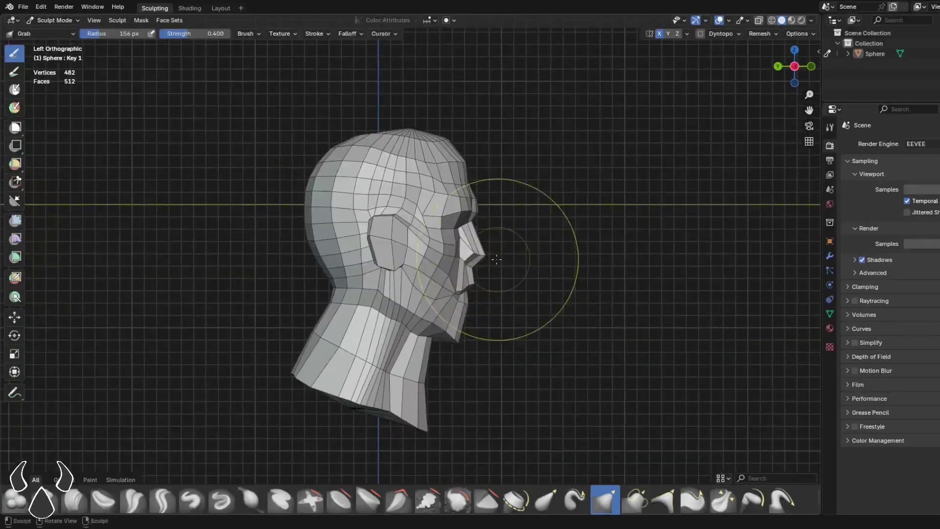
Refine the mouth corners and the cheek surface beside them with the Grab brush at a 37 px radius.
{"action": "scroll", "coordinate": [512, 260], "scroll_direction": "up", "scroll_amount": 1}
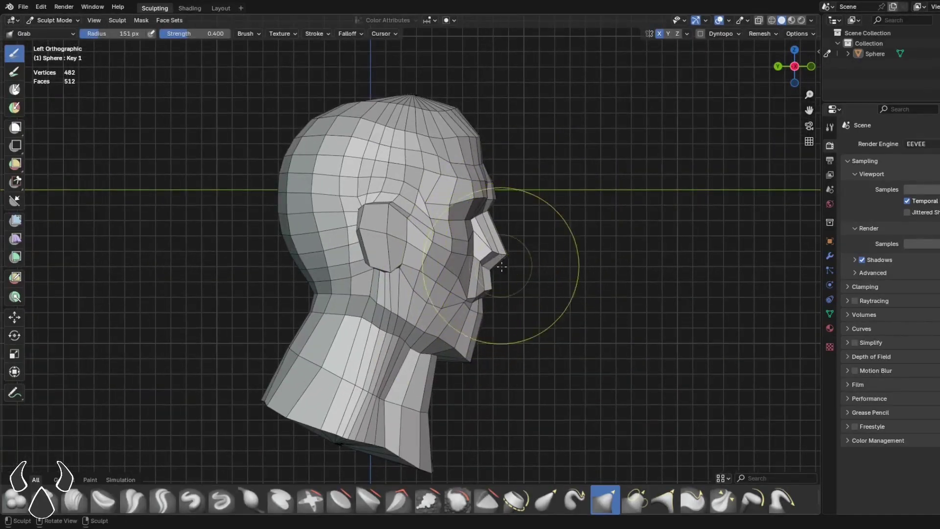
{"action": "middle_click_drag", "start_coordinate": [501, 266], "coordinate": [384, 243]}
{"action": "middle_click_drag", "start_coordinate": [444, 245], "coordinate": [461, 272]}
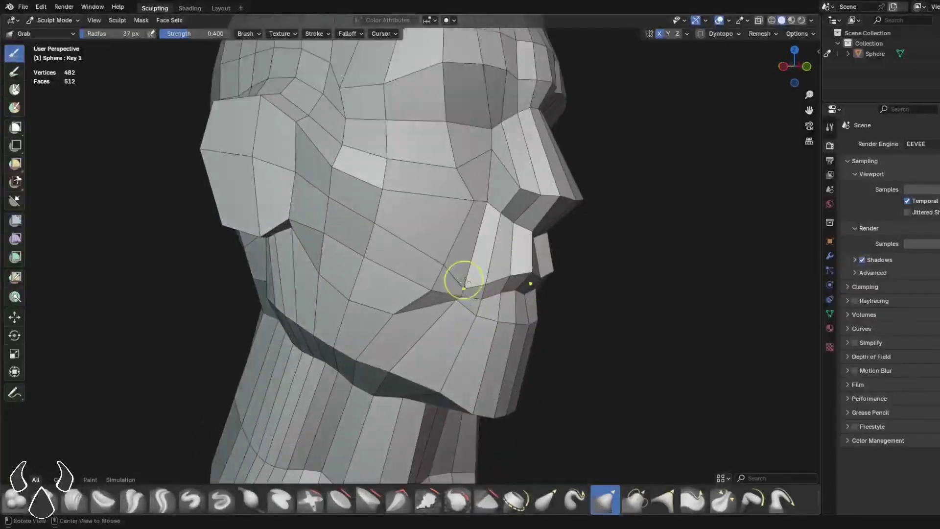
{"action": "scroll", "coordinate": [490, 299], "scroll_direction": "up", "scroll_amount": 5}
{"action": "middle_click_drag", "start_coordinate": [503, 309], "coordinate": [448, 275]}
{"action": "scroll", "coordinate": [449, 275], "scroll_direction": "down", "scroll_amount": 4}
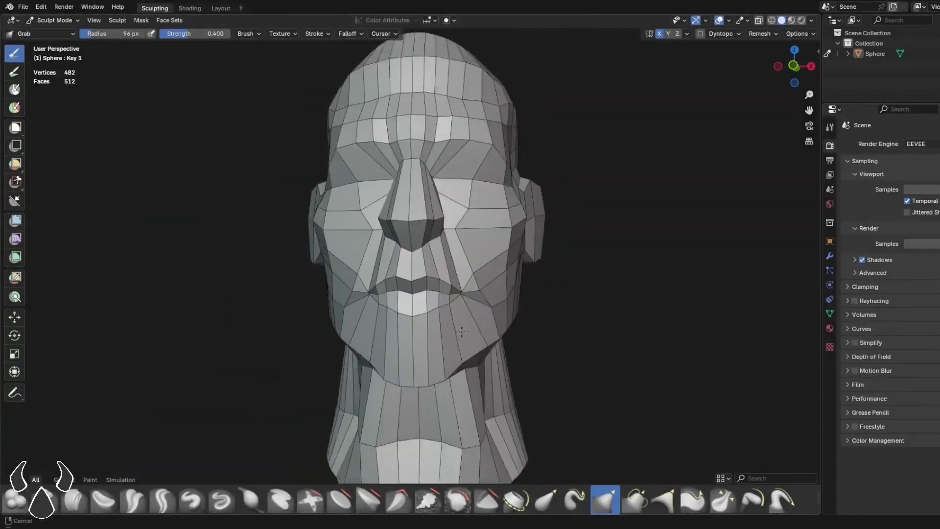
Adjust the lower face beside the chin from the front with the Grab brush, starting at a 96 px radius.
{"action": "mouse_move", "coordinate": [461, 331]}
{"action": "middle_mouse_down"}
{"action": "mouse_move", "coordinate": [379, 304]}
{"action": "mouse_move", "coordinate": [552, 331]}
{"action": "mouse_move", "coordinate": [408, 257]}
{"action": "mouse_move", "coordinate": [470, 375]}
{"action": "mouse_move", "coordinate": [374, 294]}
{"action": "mouse_move", "coordinate": [449, 311]}
{"action": "mouse_move", "coordinate": [452, 278]}
{"action": "mouse_move", "coordinate": [587, 308]}
{"action": "mouse_move", "coordinate": [381, 326]}
{"action": "middle_mouse_up"}
{"action": "scroll", "coordinate": [552, 331], "scroll_direction": "down", "scroll_amount": 4}
{"action": "scroll", "coordinate": [478, 284], "scroll_direction": "up", "scroll_amount": 3}
{"action": "key", "text": "f"}
{"action": "left_click", "coordinate": [452, 279]}
Shape the skull behind the ear at a 49 px Grab radius, and flatten the temple with Scrape/Fill at 74 px.
{"action": "scroll", "coordinate": [470, 376], "scroll_direction": "down", "scroll_amount": 5}
{"action": "scroll", "coordinate": [375, 294], "scroll_direction": "up", "scroll_amount": 7}
{"action": "scroll", "coordinate": [448, 310], "scroll_direction": "down", "scroll_amount": 2}
{"action": "scroll", "coordinate": [587, 308], "scroll_direction": "up", "scroll_amount": 4}
{"action": "scroll", "coordinate": [380, 325], "scroll_direction": "down", "scroll_amount": 7}
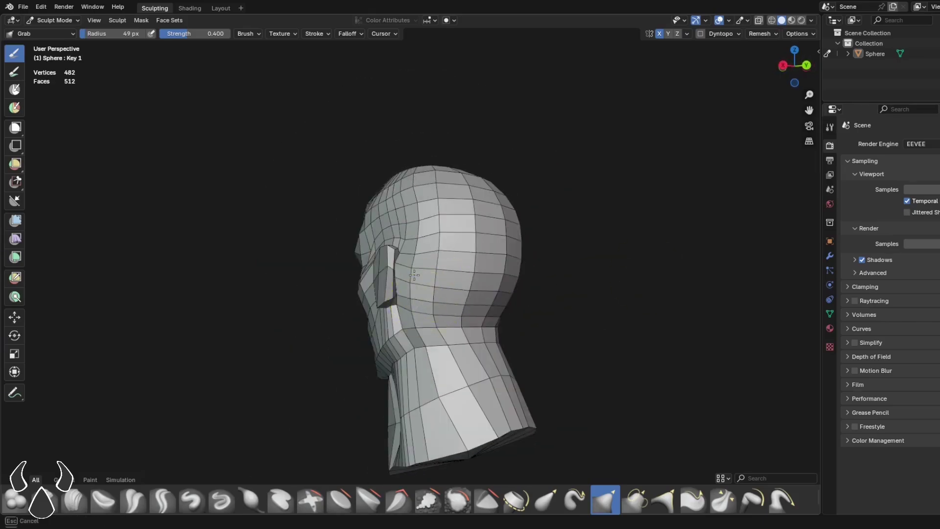
{"action": "middle_click_drag", "start_coordinate": [653, 318], "coordinate": [437, 312]}
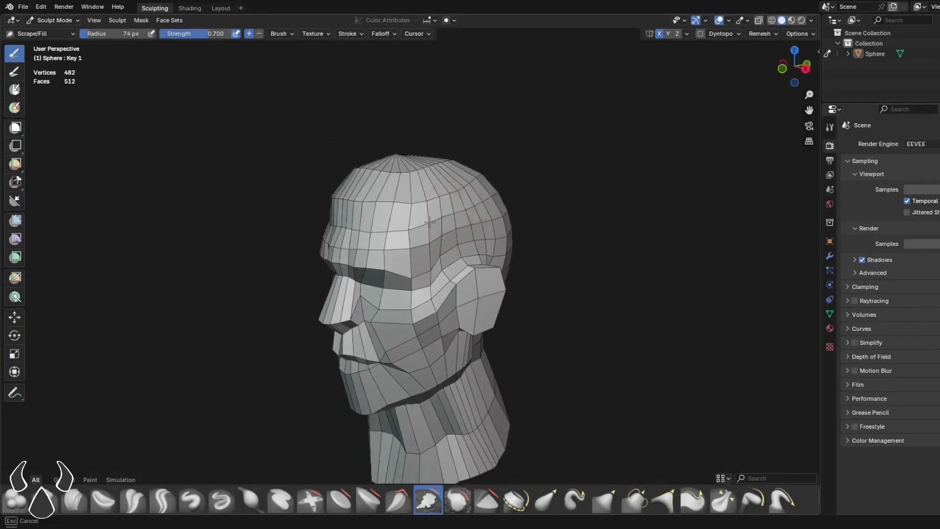
Refine the surface just below the mouth corners with the Grab brush at a 54 px radius.
{"action": "left_click", "coordinate": [794, 67]}
{"action": "key", "text": "g"}
{"action": "mouse_move", "coordinate": [394, 216]}
{"action": "left_mouse_down", "text": "ctrl+alt"}
{"action": "mouse_move", "coordinate": [394, 283]}
{"action": "mouse_move", "coordinate": [431, 259]}
{"action": "mouse_move", "coordinate": [568, 256]}
{"action": "mouse_move", "coordinate": [496, 200]}
{"action": "mouse_move", "coordinate": [550, 289]}
{"action": "mouse_move", "coordinate": [495, 234]}
{"action": "mouse_move", "coordinate": [500, 257]}
{"action": "left_mouse_up", "text": "ctrl+alt"}
{"action": "key", "text": "f"}
{"action": "key", "text": "f"}
{"action": "middle_click_drag", "start_coordinate": [501, 257], "coordinate": [500, 288], "text": "ctrl"}
{"action": "mouse_move", "coordinate": [500, 289]}
{"action": "middle_mouse_down"}
{"action": "mouse_move", "coordinate": [505, 277]}
{"action": "mouse_move", "coordinate": [449, 323]}
{"action": "mouse_move", "coordinate": [441, 265]}
{"action": "middle_mouse_up"}
{"action": "key", "text": "f"}
{"action": "left_click", "coordinate": [486, 284]}
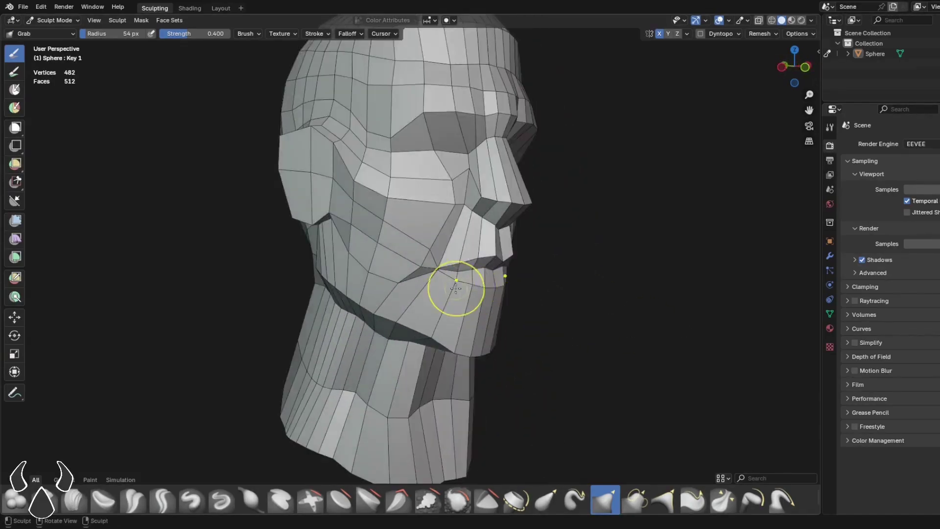
{"action": "mouse_move", "coordinate": [456, 288]}
{"action": "middle_mouse_down"}
{"action": "mouse_move", "coordinate": [466, 252]}
{"action": "mouse_move", "coordinate": [407, 250]}
{"action": "mouse_move", "coordinate": [447, 265]}
{"action": "middle_mouse_up"}
Adjust the side of the face with a resized Grab brush, and define the side of the neck with Draw Sharp at 69 px.
{"action": "scroll", "coordinate": [421, 245], "scroll_direction": "down", "scroll_amount": 5}
{"action": "key", "text": "f"}
{"action": "left_click", "coordinate": [420, 237]}
{"action": "mouse_move", "coordinate": [417, 235]}
{"action": "left_mouse_down"}
{"action": "mouse_move", "coordinate": [478, 235]}
{"action": "mouse_move", "coordinate": [457, 212]}
{"action": "mouse_move", "coordinate": [392, 230]}
{"action": "left_mouse_up"}
{"action": "scroll", "coordinate": [457, 293], "scroll_direction": "down", "scroll_amount": 3}
{"action": "key", "text": "KP_1"}
{"action": "key", "text": "f"}
{"action": "left_click", "coordinate": [497, 328]}
{"action": "middle_click_drag", "start_coordinate": [497, 329], "coordinate": [471, 325]}
{"action": "scroll", "coordinate": [499, 249], "scroll_direction": "up", "scroll_amount": 3}
{"action": "scroll", "coordinate": [500, 249], "scroll_direction": "down", "scroll_amount": 3}
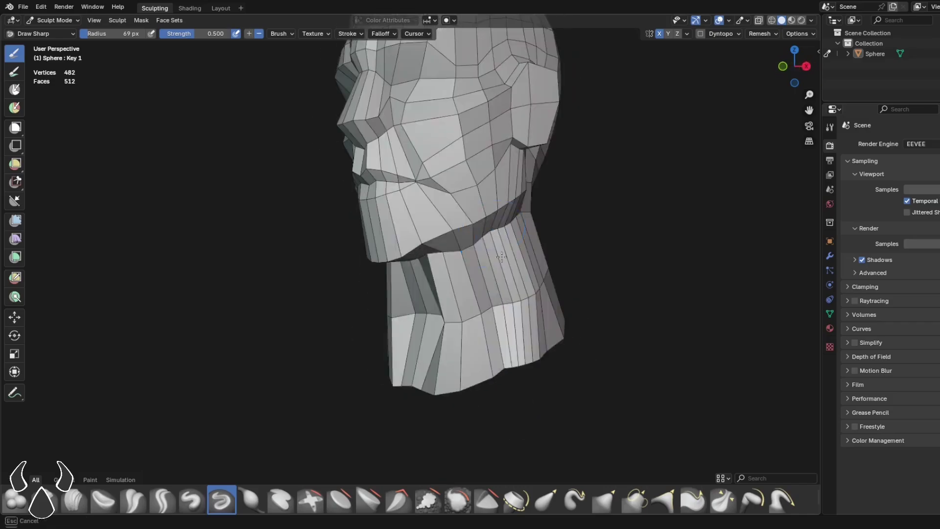
{"action": "middle_click_drag", "start_coordinate": [499, 249], "coordinate": [472, 300]}
Refine the neck from several sides, and adjust the head's outline in the front orthographic view at a 109 px Grab radius.
{"action": "left_click_drag", "start_coordinate": [473, 300], "coordinate": [526, 285], "text": "alt"}
{"action": "scroll", "coordinate": [474, 264], "scroll_direction": "down", "scroll_amount": 2}
{"action": "middle_click_drag", "start_coordinate": [526, 284], "coordinate": [465, 281]}
{"action": "scroll", "coordinate": [459, 254], "scroll_direction": "up", "scroll_amount": 2}
{"action": "scroll", "coordinate": [425, 273], "scroll_direction": "up", "scroll_amount": 2}
{"action": "scroll", "coordinate": [409, 296], "scroll_direction": "down", "scroll_amount": 4}
{"action": "middle_click_drag", "start_coordinate": [409, 296], "coordinate": [490, 289]}
{"action": "key", "text": "KP_1"}
{"action": "scroll", "coordinate": [556, 228], "scroll_direction": "up", "scroll_amount": 3}
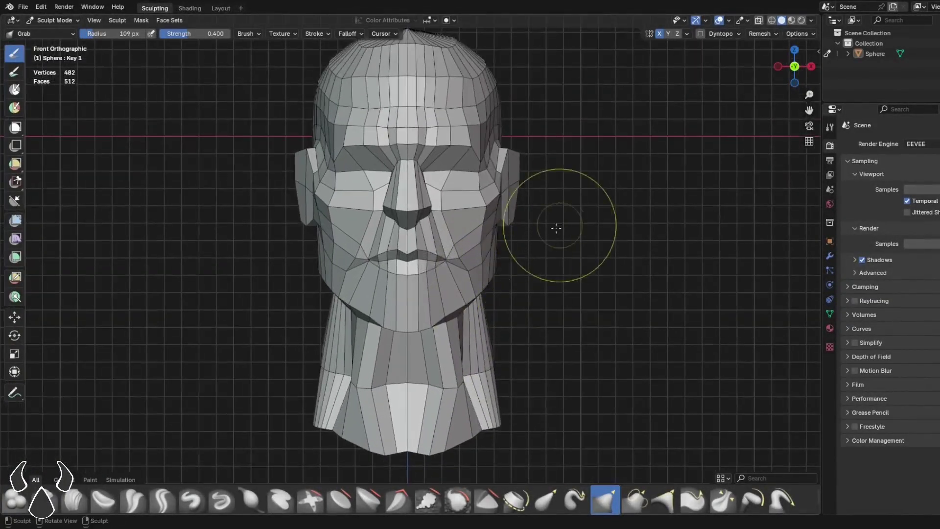
Invert the mask so only the area around the mouth is free, and move that area horizontally in the side orthographic view.
{"action": "key", "text": "ctrl+i"}
{"action": "left_click", "coordinate": [14, 317]}
{"action": "middle_click_drag", "start_coordinate": [764, 172], "coordinate": [659, 168]}
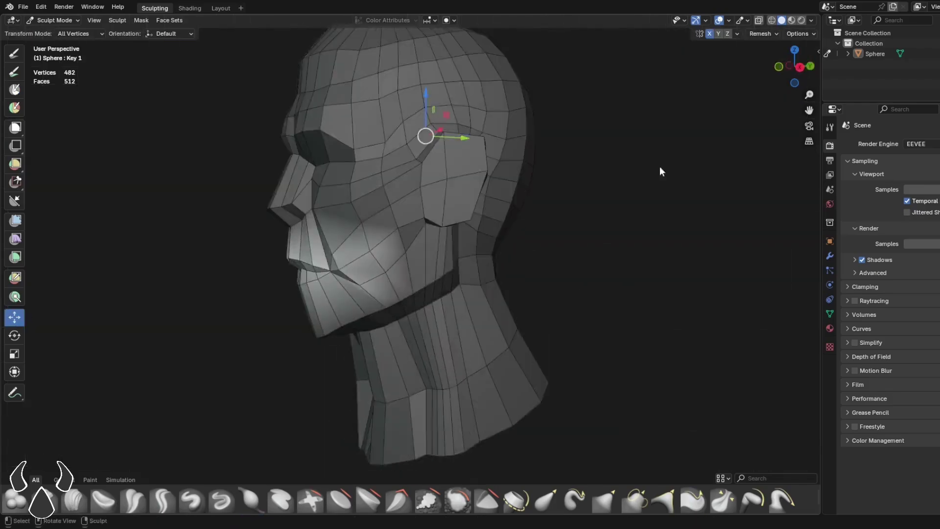
{"action": "key", "text": "ctrl+KP_3"}
{"action": "left_click_drag", "start_coordinate": [351, 134], "coordinate": [365, 135]}
Leave only the nose and upper lip unmasked using a 45 px Mask brush, and move them slightly along the vertical axis.
{"action": "mouse_move", "coordinate": [651, 284]}
{"action": "middle_mouse_down"}
{"action": "mouse_move", "coordinate": [524, 256]}
{"action": "mouse_move", "coordinate": [651, 245]}
{"action": "middle_mouse_up"}
{"action": "key", "text": "m"}
{"action": "key", "text": "KP_1"}
{"action": "scroll", "coordinate": [411, 215], "scroll_direction": "up", "scroll_amount": 3}
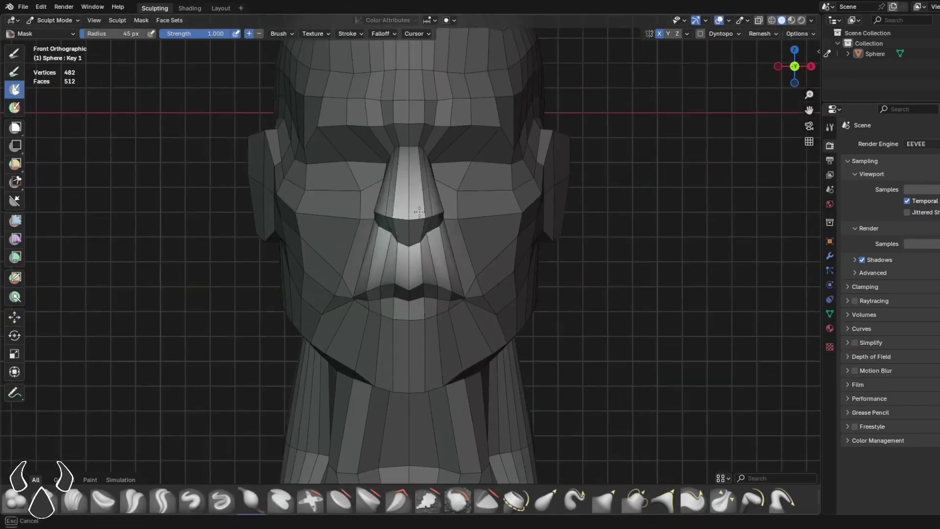
{"action": "middle_click_drag", "start_coordinate": [519, 230], "coordinate": [415, 212]}
{"action": "key", "text": "KP_1"}
{"action": "left_click", "coordinate": [14, 317]}
{"action": "left_click_drag", "start_coordinate": [409, 75], "coordinate": [409, 76]}
{"action": "mouse_move", "coordinate": [528, 294]}
{"action": "middle_mouse_down"}
{"action": "mouse_move", "coordinate": [661, 314]}
{"action": "mouse_move", "coordinate": [573, 288]}
{"action": "middle_mouse_up"}
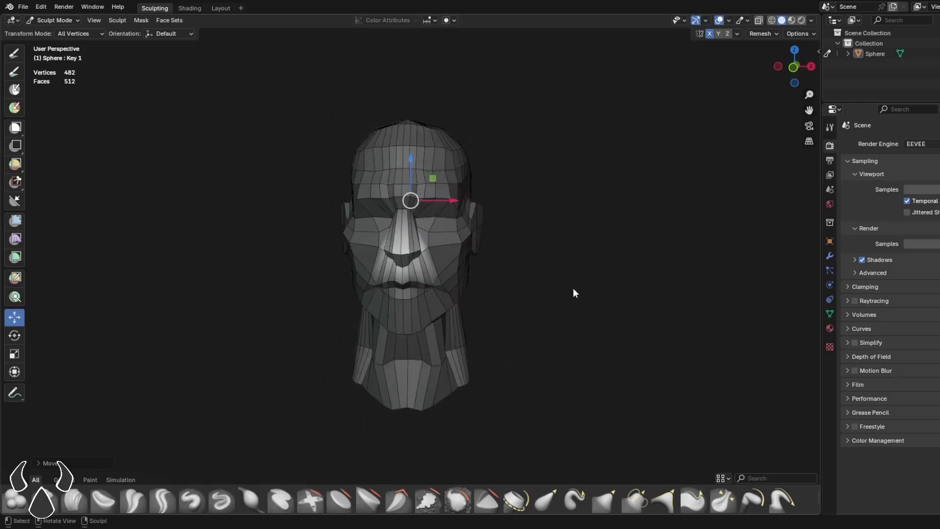
Adjust and invert the mask around the nose and mouth, and clear the mask.
{"action": "key", "text": "m"}
{"action": "key", "text": "ctrl+i"}
{"action": "key", "text": "KP_1"}
{"action": "scroll", "coordinate": [457, 168], "scroll_direction": "up", "scroll_amount": 5}
{"action": "key", "text": "ctrl+i"}
{"action": "key", "text": "alt+m"}
Adjust the cheek from a high viewpoint with the Grab brush at a 57 px radius.
{"action": "key", "text": "g"}
{"action": "scroll", "coordinate": [468, 235], "scroll_direction": "down", "scroll_amount": 4}
{"action": "middle_click_drag", "start_coordinate": [472, 256], "coordinate": [436, 316]}
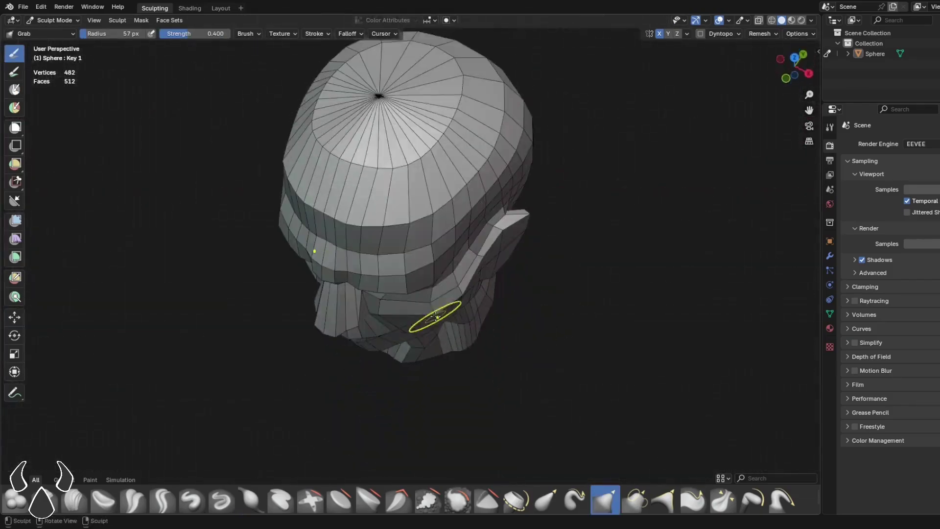
{"action": "mouse_move", "coordinate": [514, 314]}
{"action": "middle_mouse_down"}
{"action": "mouse_move", "coordinate": [543, 230]}
{"action": "mouse_move", "coordinate": [387, 240]}
{"action": "middle_mouse_up"}
{"action": "scroll", "coordinate": [440, 240], "scroll_direction": "up", "scroll_amount": 4}
{"action": "scroll", "coordinate": [440, 240], "scroll_direction": "down", "scroll_amount": 5}
Adjust the ear's outer edge from above with the Grab brush at a 31 px radius.
{"action": "middle_click_drag", "start_coordinate": [421, 210], "coordinate": [514, 294]}
{"action": "key", "text": "f"}
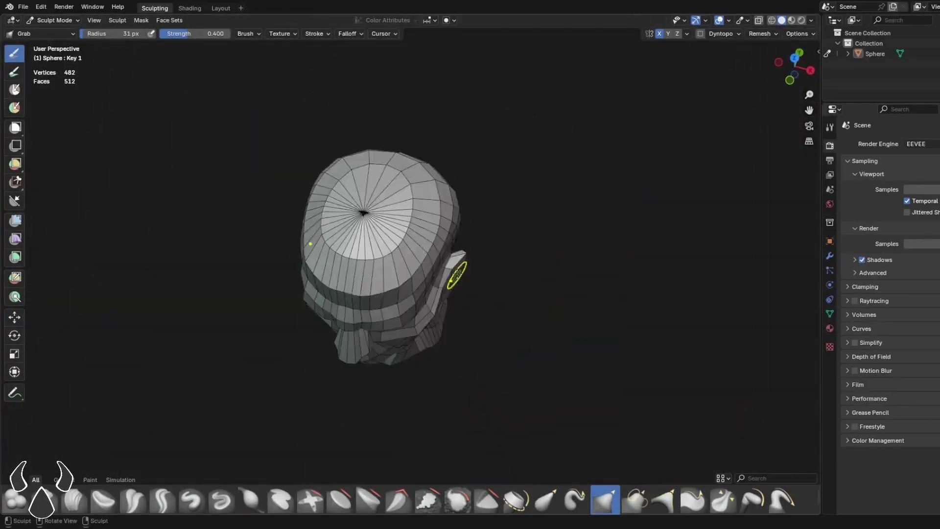
{"action": "left_click_drag", "start_coordinate": [457, 273], "coordinate": [461, 267]}
{"action": "middle_click_drag", "start_coordinate": [490, 313], "coordinate": [602, 299]}
Refine the brow's profile in the left orthographic view with the Grab brush at a 55 px radius.
{"action": "scroll", "coordinate": [554, 264], "scroll_direction": "down", "scroll_amount": 4}
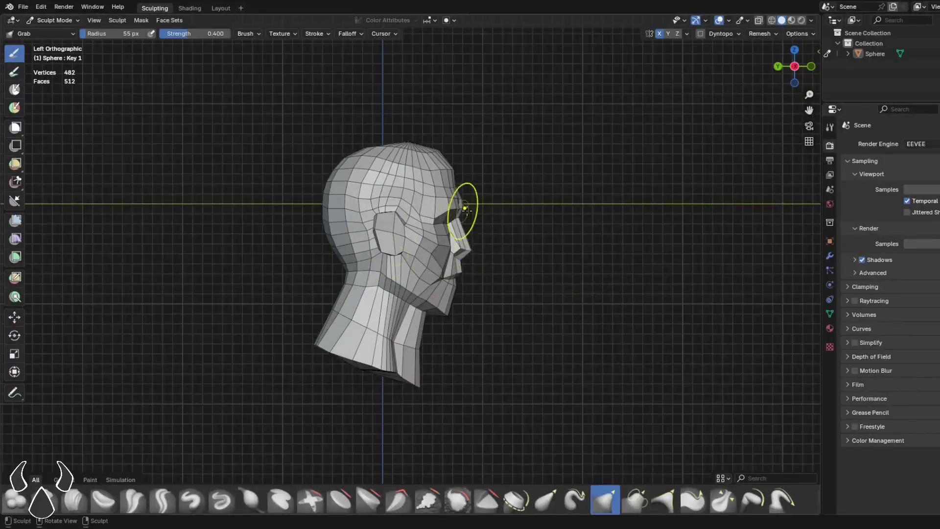
{"action": "scroll", "coordinate": [463, 206], "scroll_direction": "up", "scroll_amount": 4}
{"action": "middle_click_drag", "start_coordinate": [463, 205], "coordinate": [460, 235]}
{"action": "key", "text": "f"}
{"action": "mouse_move", "coordinate": [458, 303]}
{"action": "middle_mouse_down", "text": "ctrl"}
{"action": "mouse_move", "coordinate": [456, 332]}
{"action": "mouse_move", "coordinate": [497, 318]}
{"action": "mouse_move", "coordinate": [417, 279]}
{"action": "mouse_move", "coordinate": [538, 279]}
{"action": "mouse_move", "coordinate": [539, 299]}
{"action": "middle_mouse_up", "text": "ctrl"}
{"action": "middle_click_drag", "start_coordinate": [538, 298], "coordinate": [390, 301]}
Refine the top of the throat beneath the chin with the Grab brush at a 27 px radius.
{"action": "key", "text": "f"}
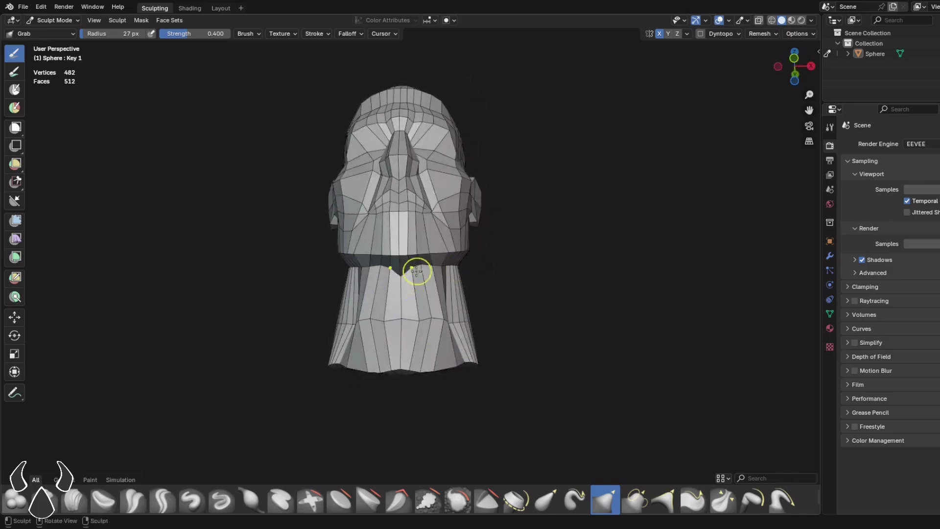
{"action": "middle_click_drag", "start_coordinate": [416, 271], "coordinate": [377, 313]}
{"action": "middle_click_drag", "start_coordinate": [378, 313], "coordinate": [537, 294], "text": "ctrl"}
{"action": "key", "text": "f"}
{"action": "left_click", "coordinate": [443, 344]}
{"action": "middle_click_drag", "start_coordinate": [538, 295], "coordinate": [343, 264], "text": "ctrl"}
{"action": "mouse_move", "coordinate": [449, 260]}
{"action": "middle_mouse_down"}
{"action": "mouse_move", "coordinate": [430, 252]}
{"action": "mouse_move", "coordinate": [552, 233]}
{"action": "mouse_move", "coordinate": [480, 225]}
{"action": "mouse_move", "coordinate": [372, 293]}
{"action": "middle_mouse_up"}
{"action": "key", "text": "shift+c"}
{"action": "mouse_move", "coordinate": [372, 293]}
{"action": "middle_mouse_down"}
{"action": "mouse_move", "coordinate": [404, 301]}
{"action": "mouse_move", "coordinate": [436, 284]}
{"action": "middle_mouse_up"}
{"action": "key", "text": "g"}
Refine the outer ends of the brow and the adjoining temples with the Grab brush at 59 px and 42 px.
{"action": "mouse_move", "coordinate": [436, 245]}
{"action": "middle_mouse_down"}
{"action": "mouse_move", "coordinate": [382, 255]}
{"action": "mouse_move", "coordinate": [439, 258]}
{"action": "mouse_move", "coordinate": [441, 304]}
{"action": "middle_mouse_up"}
{"action": "middle_click_drag", "start_coordinate": [460, 259], "coordinate": [381, 223]}
{"action": "scroll", "coordinate": [381, 223], "scroll_direction": "up", "scroll_amount": 3}
{"action": "middle_click_drag", "start_coordinate": [477, 246], "coordinate": [416, 184]}
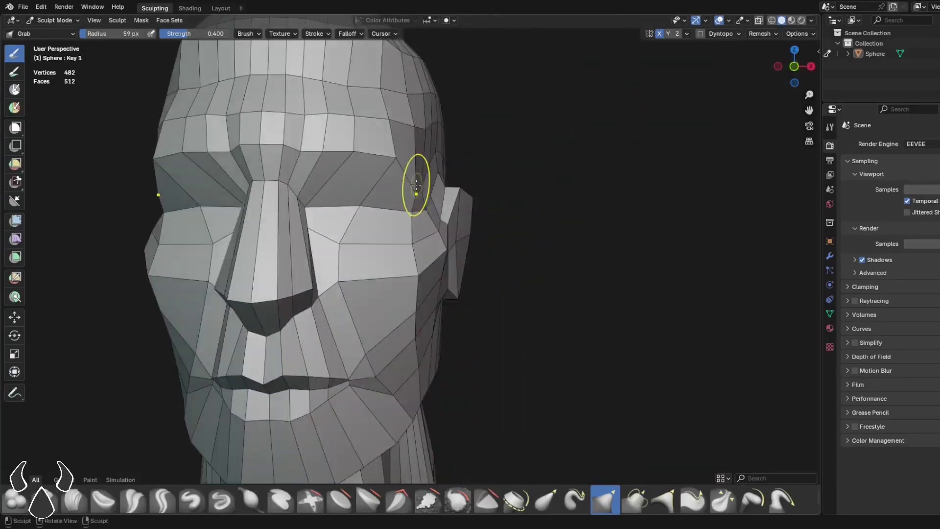
{"action": "scroll", "coordinate": [376, 238], "scroll_direction": "down", "scroll_amount": 2}
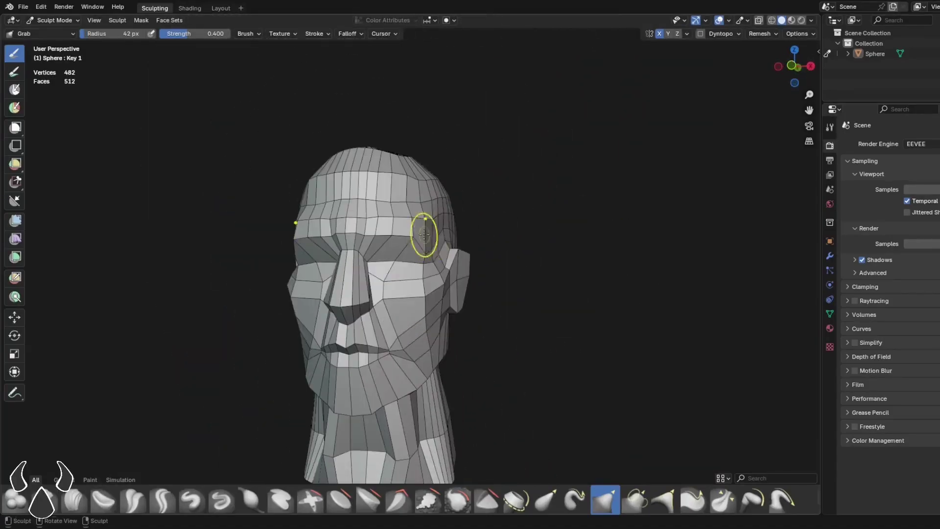
{"action": "scroll", "coordinate": [575, 274], "scroll_direction": "up", "scroll_amount": 5}
Reshape the upper side of the skull at a 116 px Grab radius, and add a Draw Sharp stroke.
{"action": "middle_click_drag", "start_coordinate": [558, 166], "coordinate": [421, 198]}
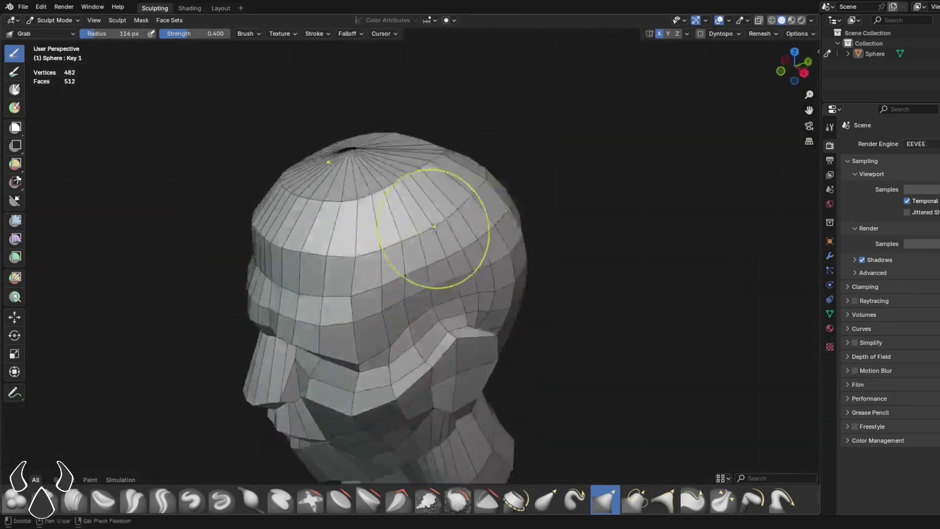
{"action": "mouse_move", "coordinate": [473, 227]}
{"action": "middle_mouse_down"}
{"action": "mouse_move", "coordinate": [371, 293]}
{"action": "mouse_move", "coordinate": [416, 274]}
{"action": "middle_mouse_up"}
{"action": "left_click", "coordinate": [221, 499]}
{"action": "left_click_drag", "start_coordinate": [454, 286], "coordinate": [457, 253]}
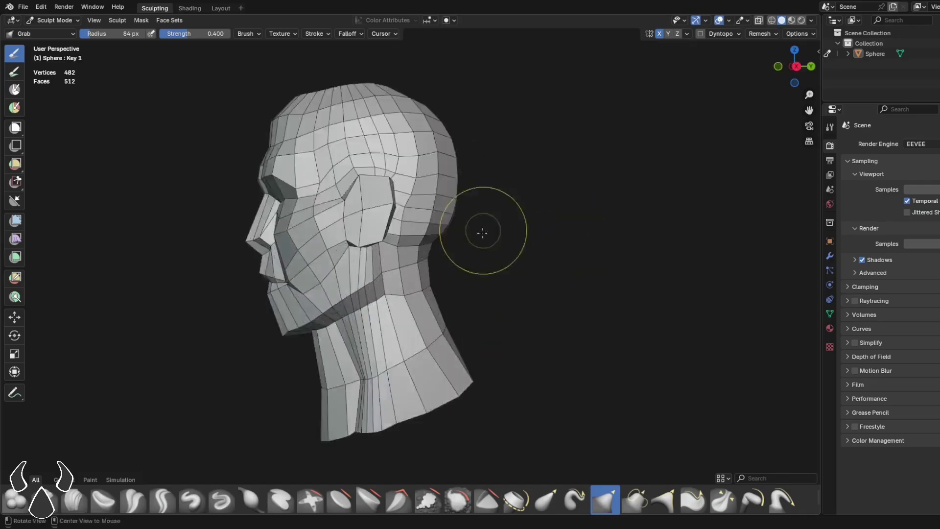
Refine the side of the head around the ear with the Grab brush, reducing its radius to 42 px.
{"action": "scroll", "coordinate": [469, 234], "scroll_direction": "up", "scroll_amount": 2}
{"action": "key", "text": "f"}
{"action": "left_click", "coordinate": [431, 235]}
{"action": "left_click_drag", "start_coordinate": [413, 234], "coordinate": [389, 245]}
{"action": "left_click_drag", "start_coordinate": [423, 245], "coordinate": [420, 266], "text": "alt"}
{"action": "left_click_drag", "start_coordinate": [435, 338], "coordinate": [554, 313], "text": "alt"}
{"action": "left_click_drag", "start_coordinate": [577, 274], "coordinate": [583, 302], "text": "ctrl+alt"}
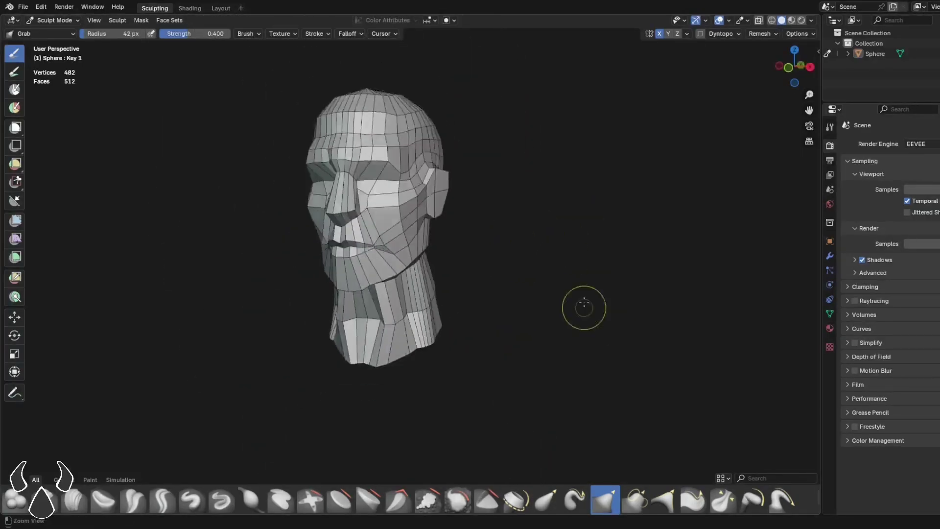
Refine the lower face around the mouth with a resized brush, and switch back to the Grab brush.
{"action": "middle_click_drag", "start_coordinate": [408, 242], "coordinate": [377, 247]}
{"action": "middle_click_drag", "start_coordinate": [401, 303], "coordinate": [448, 247], "text": "ctrl"}
{"action": "key", "text": "f"}
{"action": "left_click", "coordinate": [421, 274]}
{"action": "mouse_move", "coordinate": [399, 230]}
{"action": "middle_mouse_down", "text": "ctrl"}
{"action": "mouse_move", "coordinate": [396, 259]}
{"action": "mouse_move", "coordinate": [373, 287]}
{"action": "mouse_move", "coordinate": [480, 204]}
{"action": "middle_mouse_up", "text": "ctrl"}
{"action": "key", "text": "g"}
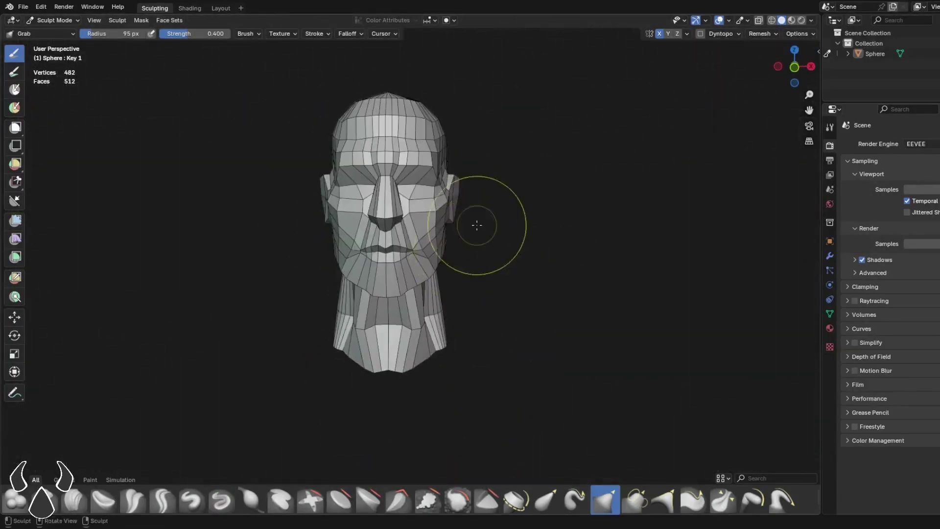
Adjust the inner cheek beneath the eye with the Grab brush at a 46 px radius.
{"action": "middle_click_drag", "start_coordinate": [475, 214], "coordinate": [349, 243]}
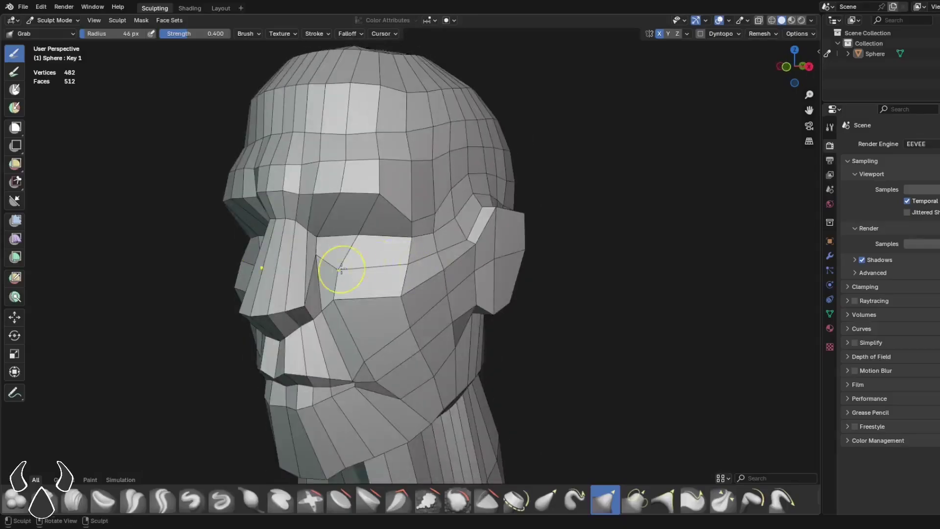
{"action": "mouse_move", "coordinate": [341, 269]}
{"action": "left_mouse_down", "text": "alt"}
{"action": "mouse_move", "coordinate": [354, 321]}
{"action": "mouse_move", "coordinate": [388, 289]}
{"action": "left_mouse_up", "text": "alt"}
{"action": "key", "text": "v"}
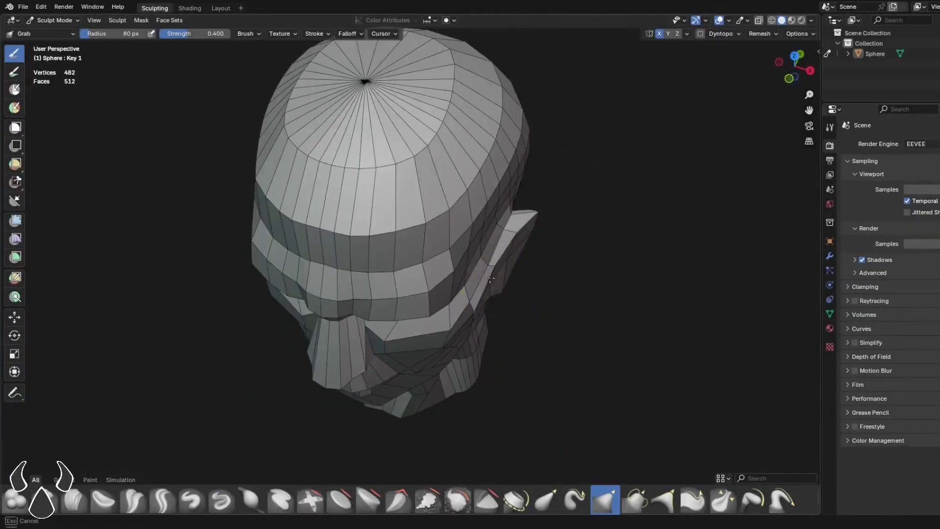
Reshape the surface in front of the ear from above with the Grab brush at an 80 px radius.
{"action": "left_click_drag", "start_coordinate": [490, 278], "coordinate": [491, 276]}
{"action": "key", "text": "f"}
{"action": "mouse_move", "coordinate": [491, 275]}
{"action": "middle_mouse_down"}
{"action": "mouse_move", "coordinate": [463, 197]}
{"action": "mouse_move", "coordinate": [524, 306]}
{"action": "middle_mouse_up"}
{"action": "left_click", "coordinate": [473, 198]}
Reshape the jaw corners in the front orthographic view with the Grab brush at 92 px and 143 px.
{"action": "scroll", "coordinate": [473, 198], "scroll_direction": "down", "scroll_amount": 5}
{"action": "scroll", "coordinate": [489, 304], "scroll_direction": "up", "scroll_amount": 2}
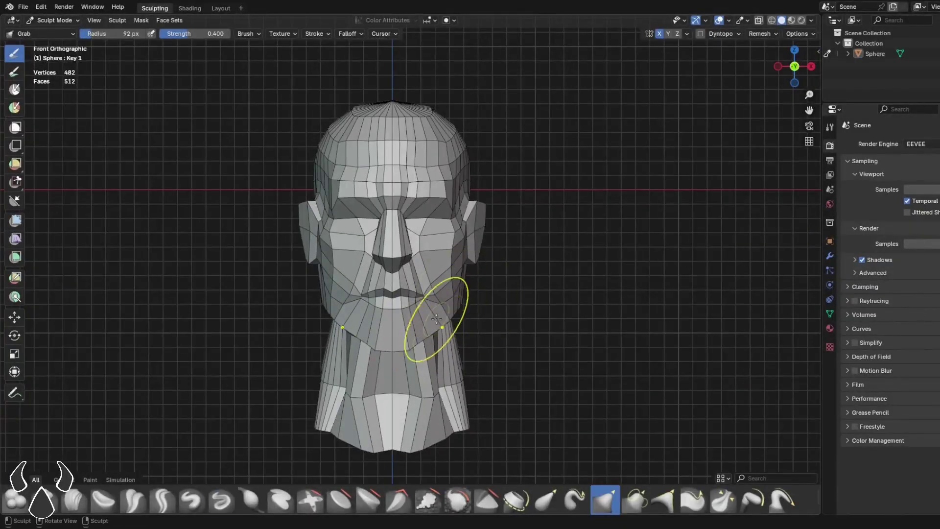
{"action": "mouse_move", "coordinate": [485, 311]}
{"action": "left_mouse_down", "text": "alt"}
{"action": "mouse_move", "coordinate": [449, 311]}
{"action": "mouse_move", "coordinate": [548, 311]}
{"action": "mouse_move", "coordinate": [470, 321]}
{"action": "mouse_move", "coordinate": [419, 268]}
{"action": "mouse_move", "coordinate": [420, 302]}
{"action": "mouse_move", "coordinate": [563, 286]}
{"action": "mouse_move", "coordinate": [451, 265]}
{"action": "mouse_move", "coordinate": [384, 269]}
{"action": "left_mouse_up", "text": "alt"}
{"action": "scroll", "coordinate": [469, 320], "scroll_direction": "down", "scroll_amount": 5}
{"action": "key", "text": "f"}
{"action": "key", "text": "k"}
{"action": "scroll", "coordinate": [563, 285], "scroll_direction": "up", "scroll_amount": 4}
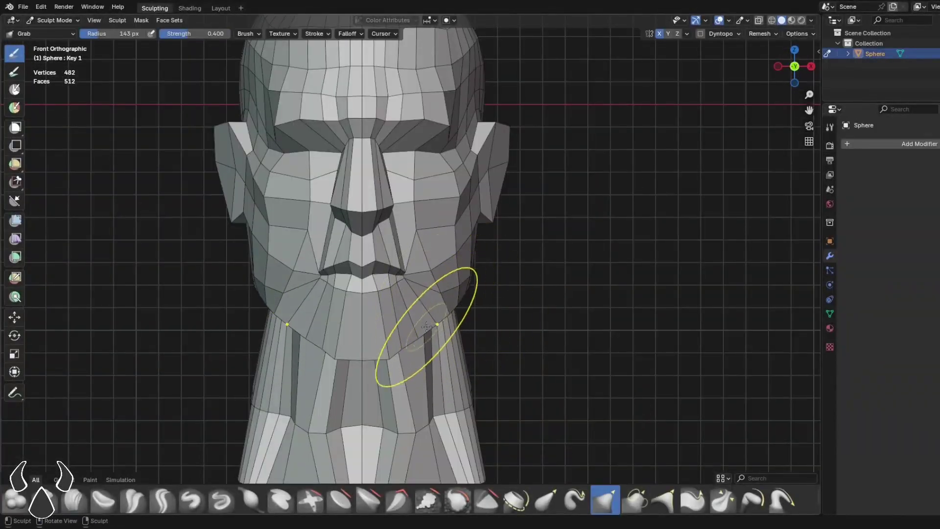
Mask everything except the nose and upper lip area using a 64 px Mask brush, and move the unmasked area.
{"action": "scroll", "coordinate": [427, 327], "scroll_direction": "down", "scroll_amount": 1}
{"action": "left_click_drag", "start_coordinate": [477, 325], "coordinate": [660, 350], "text": "alt"}
{"action": "scroll", "coordinate": [661, 350], "scroll_direction": "down", "scroll_amount": 1}
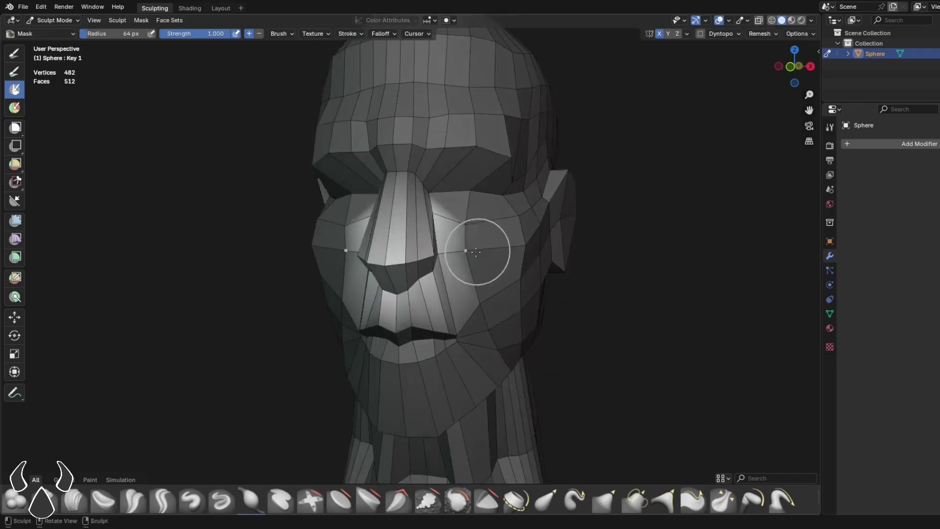
{"action": "left_click", "coordinate": [15, 317]}
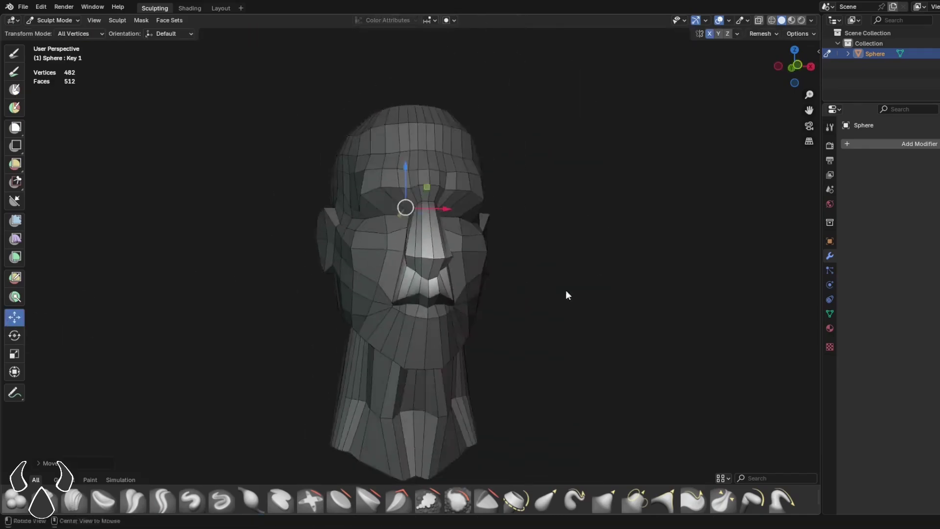
Mask the head with the Mask brush, starting at a 40 px radius, leaving the lips, chin and front of the neck unmasked.
{"action": "left_click_drag", "start_coordinate": [565, 289], "coordinate": [621, 274], "text": "alt"}
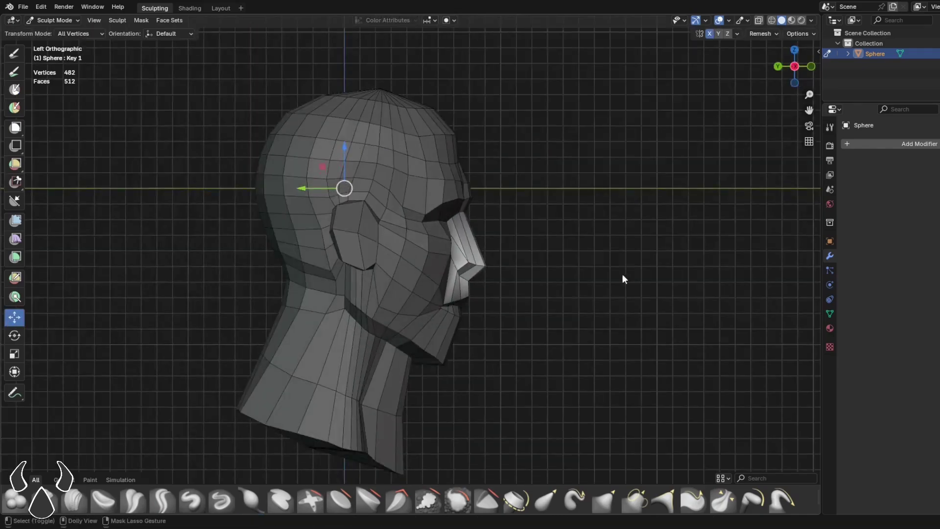
{"action": "scroll", "coordinate": [563, 293], "scroll_direction": "up", "scroll_amount": 1}
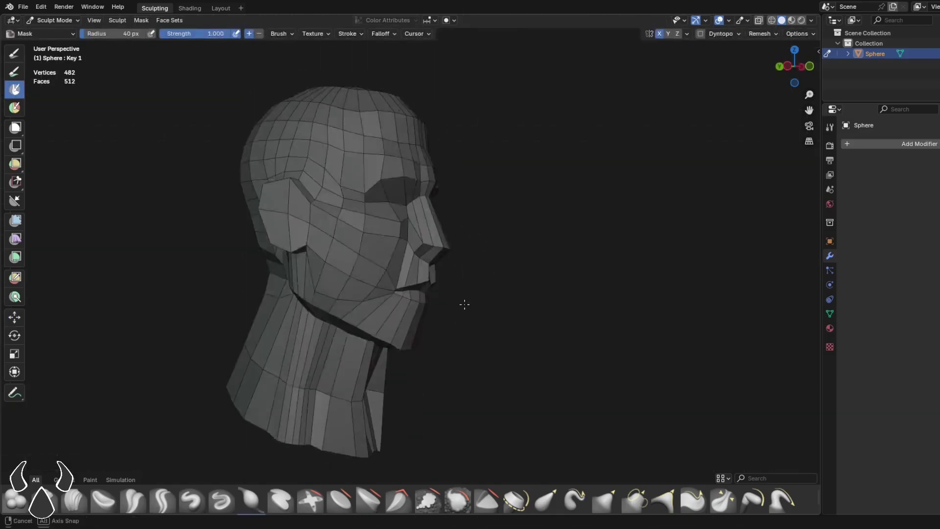
{"action": "middle_click_drag", "start_coordinate": [462, 304], "coordinate": [420, 289]}
{"action": "left_click_drag", "start_coordinate": [420, 290], "coordinate": [426, 280]}
{"action": "mouse_move", "coordinate": [543, 274]}
{"action": "middle_mouse_down"}
{"action": "mouse_move", "coordinate": [478, 237]}
{"action": "mouse_move", "coordinate": [470, 200]}
{"action": "middle_mouse_up"}
{"action": "key", "text": "f"}
{"action": "left_click", "coordinate": [455, 313]}
{"action": "left_click_drag", "start_coordinate": [455, 313], "coordinate": [450, 348]}
{"action": "middle_click_drag", "start_coordinate": [465, 274], "coordinate": [481, 326]}
{"action": "middle_click_drag", "start_coordinate": [343, 304], "coordinate": [459, 292]}
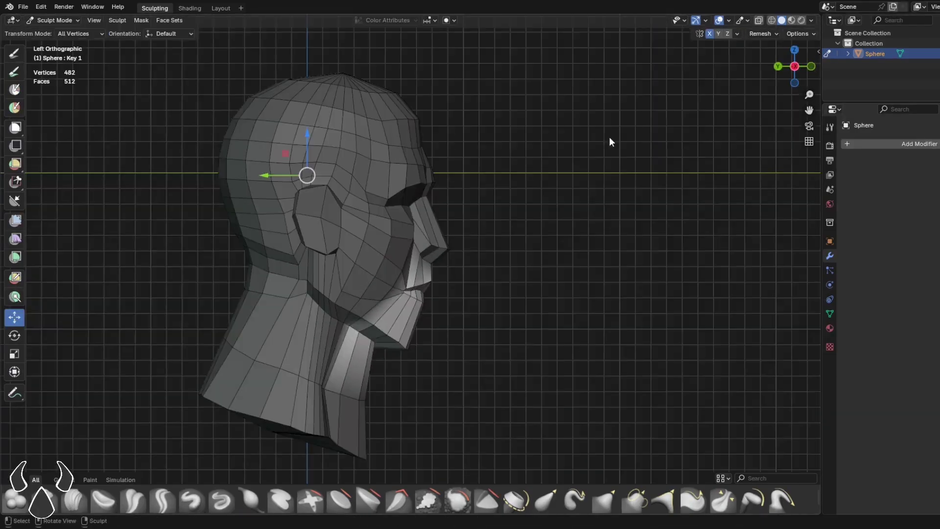
Adjust the lower lip in the left orthographic view with the Grab brush at a 67 px radius.
{"action": "key", "text": "g"}
{"action": "scroll", "coordinate": [424, 255], "scroll_direction": "up", "scroll_amount": 5}
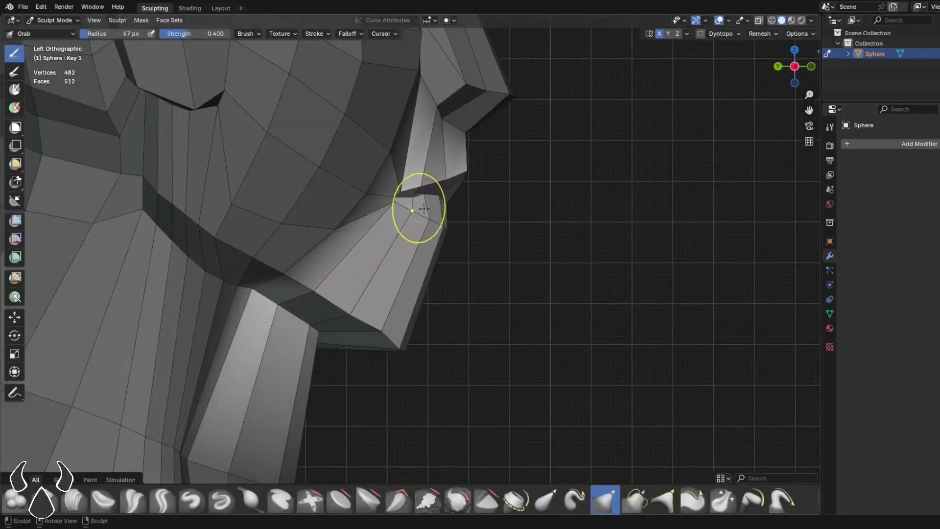
{"action": "scroll", "coordinate": [420, 356], "scroll_direction": "down", "scroll_amount": 5}
{"action": "scroll", "coordinate": [510, 212], "scroll_direction": "up", "scroll_amount": 2}
{"action": "scroll", "coordinate": [490, 290], "scroll_direction": "down", "scroll_amount": 2}
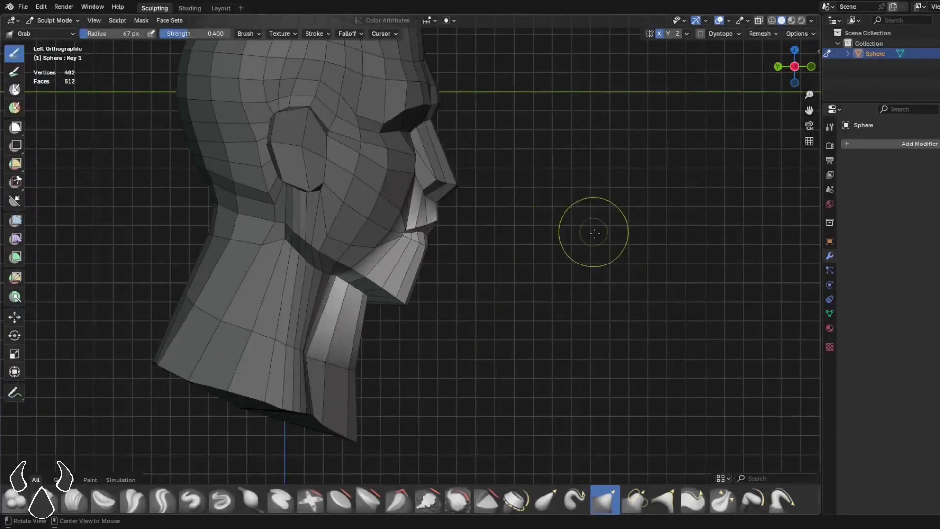
Refine the mask around the mouth with the Mask brush, keeping the chin and throat unmasked.
{"action": "mouse_move", "coordinate": [595, 233]}
{"action": "middle_mouse_down"}
{"action": "mouse_move", "coordinate": [589, 290]}
{"action": "mouse_move", "coordinate": [529, 261]}
{"action": "mouse_move", "coordinate": [377, 223]}
{"action": "middle_mouse_up"}
{"action": "key", "text": "m"}
{"action": "left_click_drag", "start_coordinate": [377, 224], "coordinate": [451, 242]}
{"action": "mouse_move", "coordinate": [451, 243]}
{"action": "middle_mouse_down"}
{"action": "mouse_move", "coordinate": [632, 148]}
{"action": "mouse_move", "coordinate": [591, 117]}
{"action": "middle_mouse_up"}
{"action": "key", "text": "f"}
{"action": "left_click", "coordinate": [309, 238]}
Rotate and move the unmasked chin and throat in the left orthographic view, and undo the last move.
{"action": "left_click", "coordinate": [15, 317]}
{"action": "middle_click_drag", "start_coordinate": [362, 100], "coordinate": [390, 176], "text": "shift"}
{"action": "scroll", "coordinate": [390, 176], "scroll_direction": "down", "scroll_amount": 3}
{"action": "left_click", "coordinate": [15, 335]}
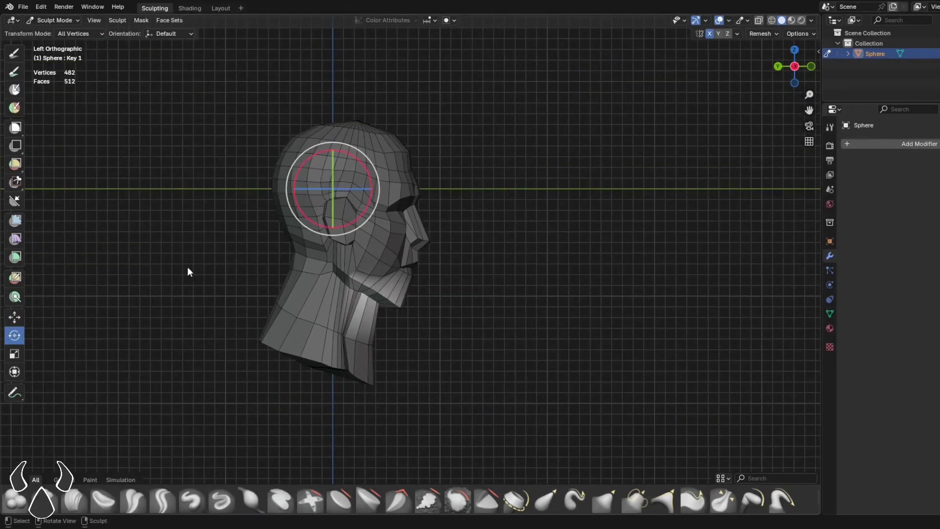
{"action": "mouse_move", "coordinate": [372, 191]}
{"action": "left_mouse_down"}
{"action": "mouse_move", "coordinate": [373, 179]}
{"action": "mouse_move", "coordinate": [369, 201]}
{"action": "left_mouse_up"}
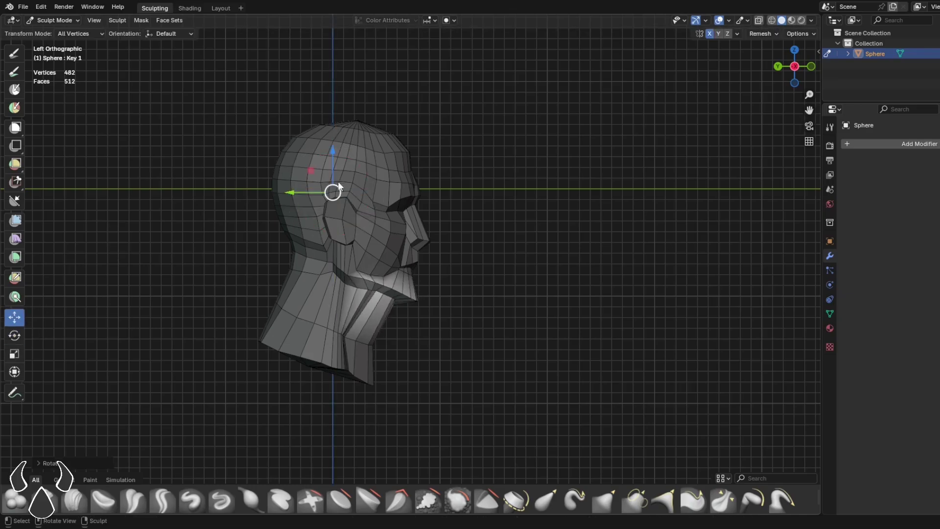
{"action": "left_click_drag", "start_coordinate": [338, 187], "coordinate": [327, 189]}
{"action": "middle_click_drag", "start_coordinate": [333, 160], "coordinate": [349, 162]}
{"action": "left_click", "coordinate": [794, 66]}
{"action": "left_click_drag", "start_coordinate": [277, 194], "coordinate": [274, 194]}
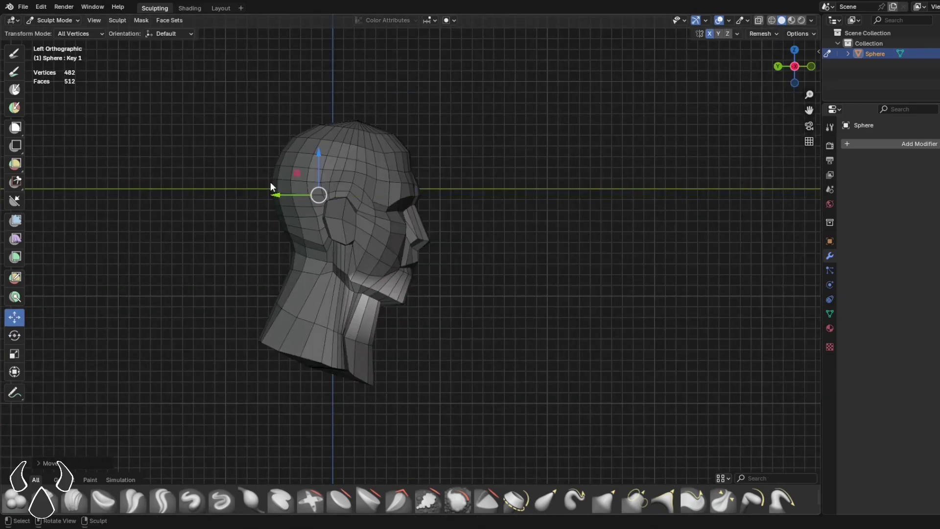
{"action": "key", "text": "ctrl+z"}
Mask the entire head with a 54 px Mask brush, leaving only the neck unmasked.
{"action": "middle_click_drag", "start_coordinate": [680, 285], "coordinate": [535, 254]}
{"action": "key", "text": "g"}
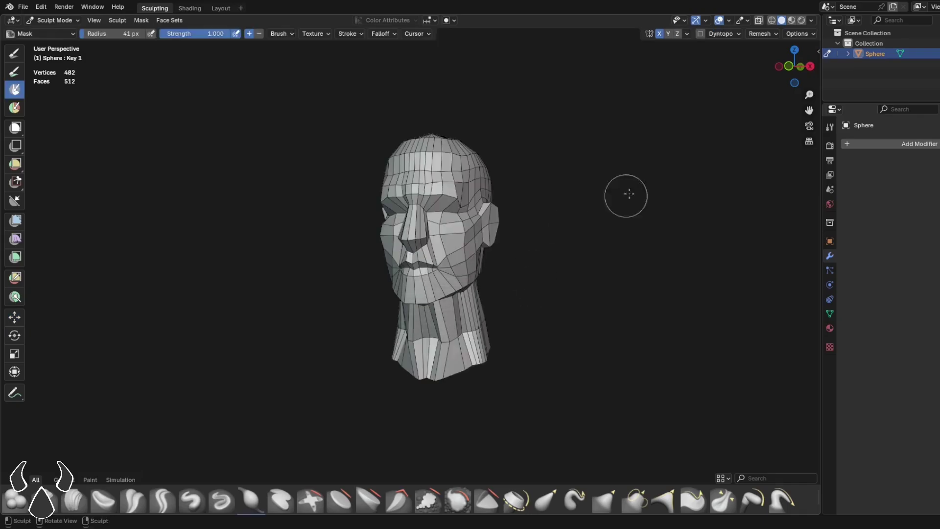
{"action": "key", "text": "KP_1"}
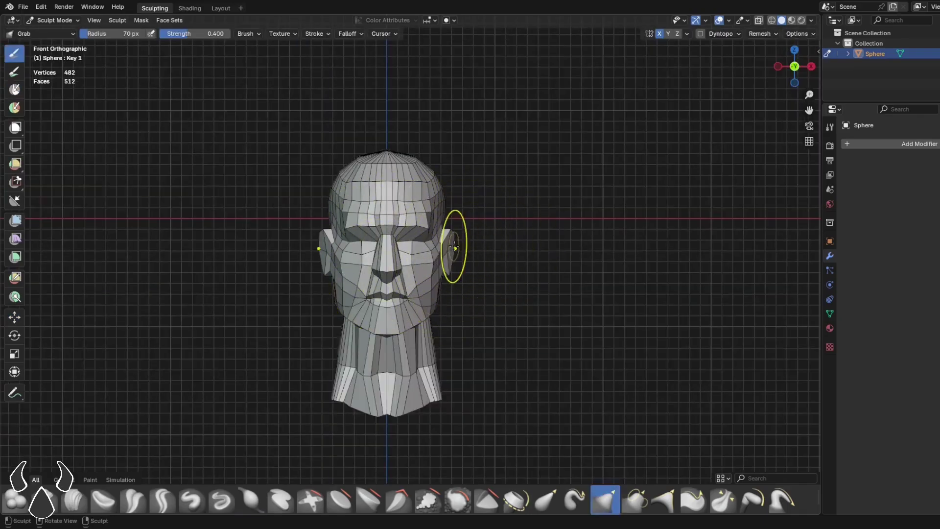
{"action": "mouse_move", "coordinate": [454, 248]}
{"action": "middle_mouse_down"}
{"action": "mouse_move", "coordinate": [444, 237]}
{"action": "mouse_move", "coordinate": [432, 256]}
{"action": "middle_mouse_up"}
{"action": "key", "text": "KP_3"}
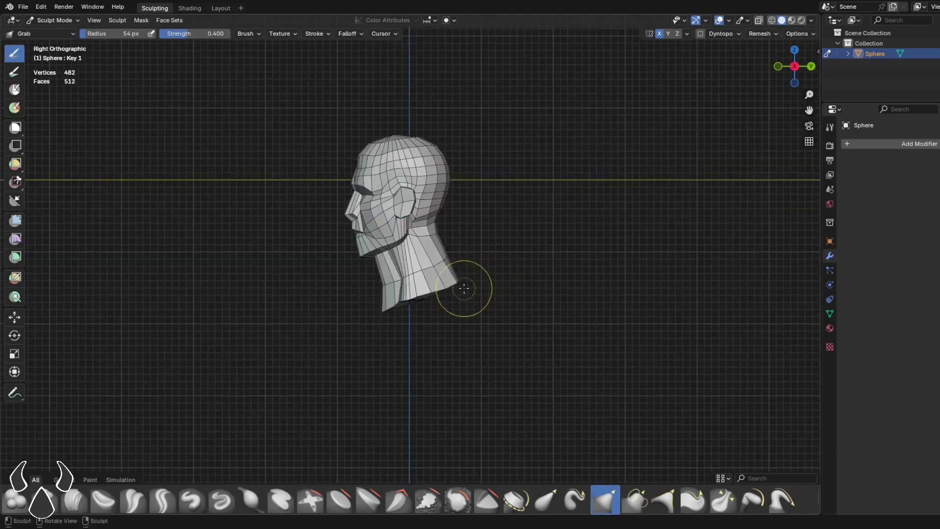
{"action": "key", "text": "m"}
{"action": "mouse_move", "coordinate": [374, 249]}
{"action": "left_mouse_down"}
{"action": "mouse_move", "coordinate": [463, 184]}
{"action": "mouse_move", "coordinate": [387, 152]}
{"action": "left_mouse_up"}
{"action": "mouse_move", "coordinate": [470, 215]}
{"action": "middle_mouse_down"}
{"action": "mouse_move", "coordinate": [583, 239]}
{"action": "mouse_move", "coordinate": [709, 154]}
{"action": "middle_mouse_up"}
{"action": "key", "text": "KP_3"}
{"action": "left_click", "coordinate": [15, 317]}
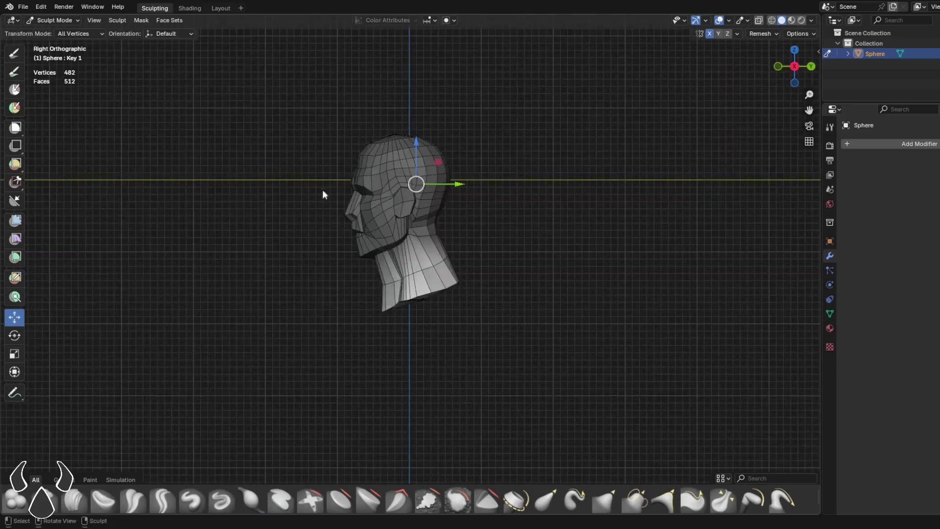
Move the unmasked neck slightly upward and forward in the right orthographic view.
{"action": "left_click_drag", "start_coordinate": [416, 142], "coordinate": [434, 154]}
{"action": "left_click_drag", "start_coordinate": [435, 153], "coordinate": [437, 152]}
{"action": "middle_click_drag", "start_coordinate": [715, 57], "coordinate": [738, 63]}
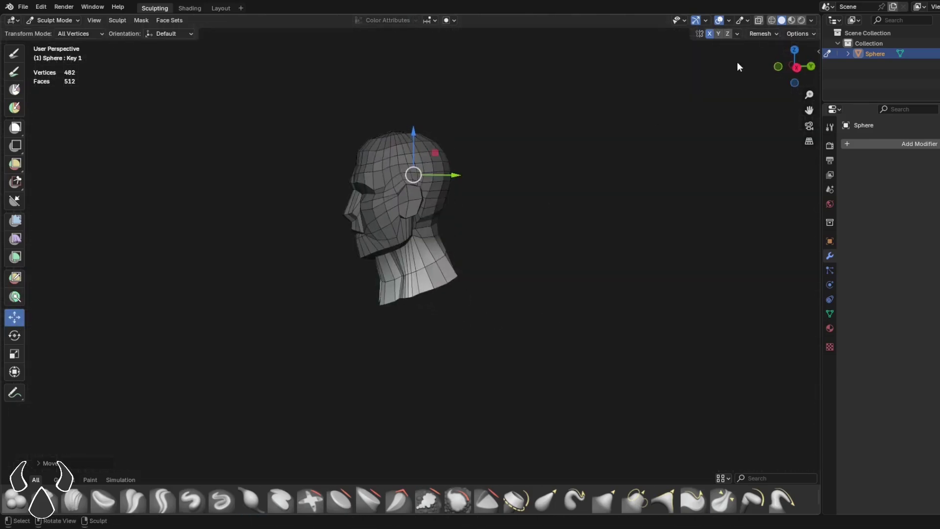
{"action": "left_click", "coordinate": [778, 66]}
{"action": "key", "text": "ctrl+z"}
{"action": "left_click_drag", "start_coordinate": [413, 141], "coordinate": [413, 135]}
{"action": "left_click", "coordinate": [810, 66]}
{"action": "left_click_drag", "start_coordinate": [455, 178], "coordinate": [453, 178]}
Extend the mask over the upper neck with a 19 px Mask brush, leaving only the neck's lower edge free.
{"action": "key", "text": "m"}
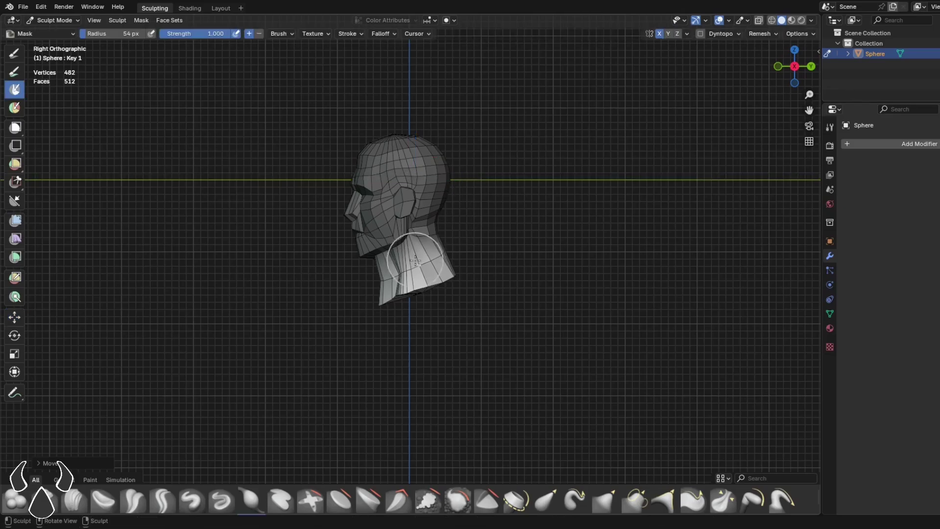
{"action": "key", "text": "f"}
{"action": "left_click", "coordinate": [398, 261]}
{"action": "left_click_drag", "start_coordinate": [384, 279], "coordinate": [445, 258]}
{"action": "mouse_move", "coordinate": [509, 246]}
{"action": "middle_mouse_down"}
{"action": "mouse_move", "coordinate": [602, 246]}
{"action": "mouse_move", "coordinate": [535, 248]}
{"action": "mouse_move", "coordinate": [549, 250]}
{"action": "middle_mouse_up"}
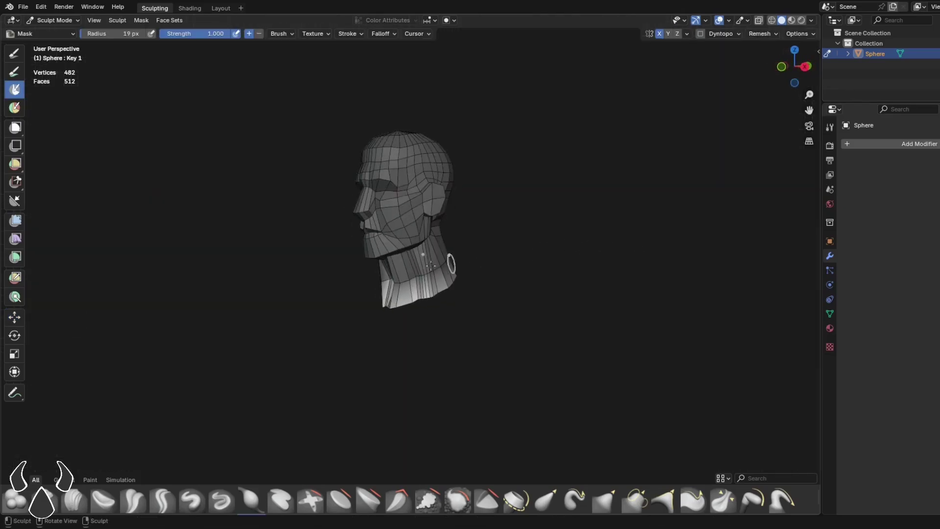
Adjust the unmasked lower neck with the Grab brush at a 20 px radius, and clear the mask.
{"action": "key", "text": "KP_3"}
{"action": "key", "text": "KP_1"}
{"action": "key", "text": "g"}
{"action": "scroll", "coordinate": [420, 279], "scroll_direction": "up", "scroll_amount": 3}
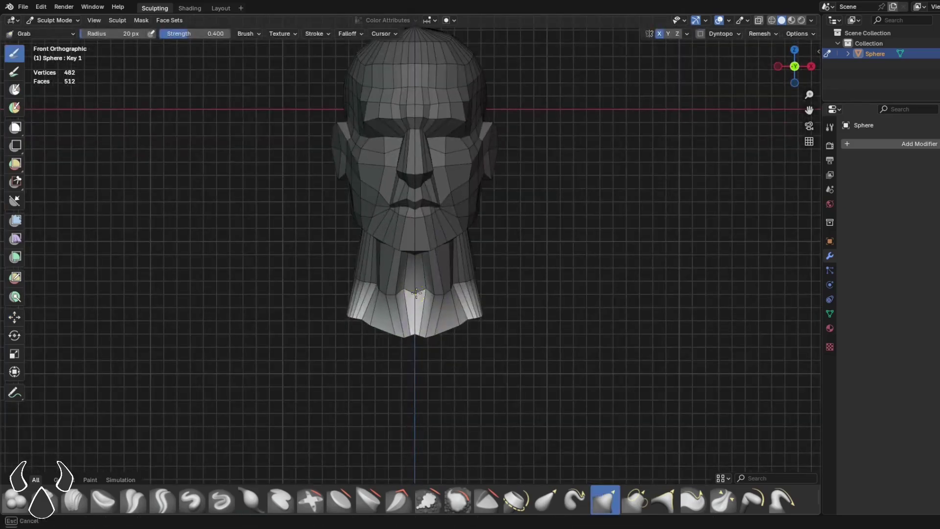
{"action": "middle_click_drag", "start_coordinate": [417, 333], "coordinate": [427, 261]}
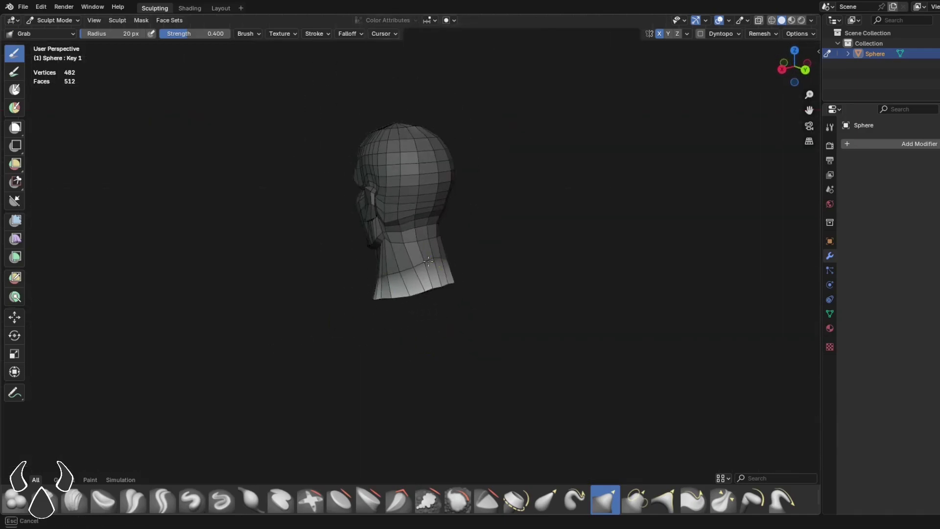
{"action": "left_click", "coordinate": [64, 153]}
{"action": "left_click_drag", "start_coordinate": [480, 103], "coordinate": [431, 120], "text": "ctrl"}
Reshape the neck behind the jaw and below the ear in side view with the Grab brush at 84 px and 144 px.
{"action": "key", "text": "KP_1"}
{"action": "key", "text": "g"}
{"action": "middle_click_drag", "start_coordinate": [482, 267], "coordinate": [548, 273]}
{"action": "key", "text": "f"}
{"action": "key", "text": "ctrl+KP_3"}
{"action": "scroll", "coordinate": [527, 208], "scroll_direction": "up", "scroll_amount": 5}
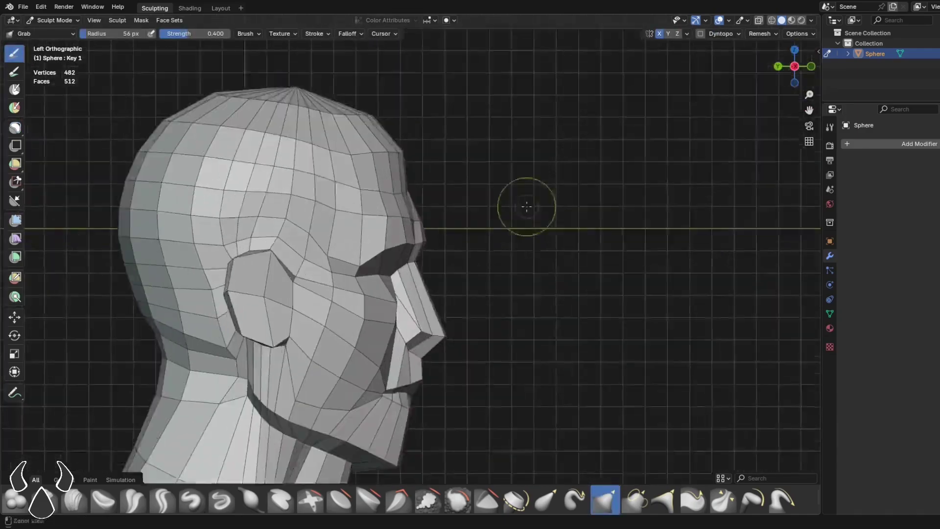
{"action": "key", "text": "KP_3"}
{"action": "scroll", "coordinate": [428, 248], "scroll_direction": "down", "scroll_amount": 5}
{"action": "key", "text": "f"}
{"action": "scroll", "coordinate": [426, 244], "scroll_direction": "up", "scroll_amount": 1}
{"action": "scroll", "coordinate": [424, 230], "scroll_direction": "up", "scroll_amount": 3}
{"action": "key", "text": "f"}
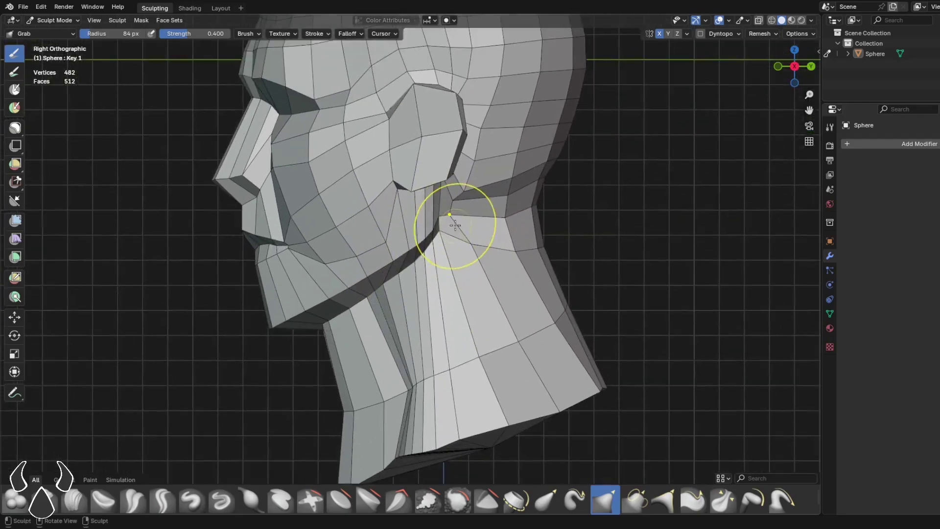
{"action": "key", "text": "f"}
{"action": "left_click", "coordinate": [448, 257]}
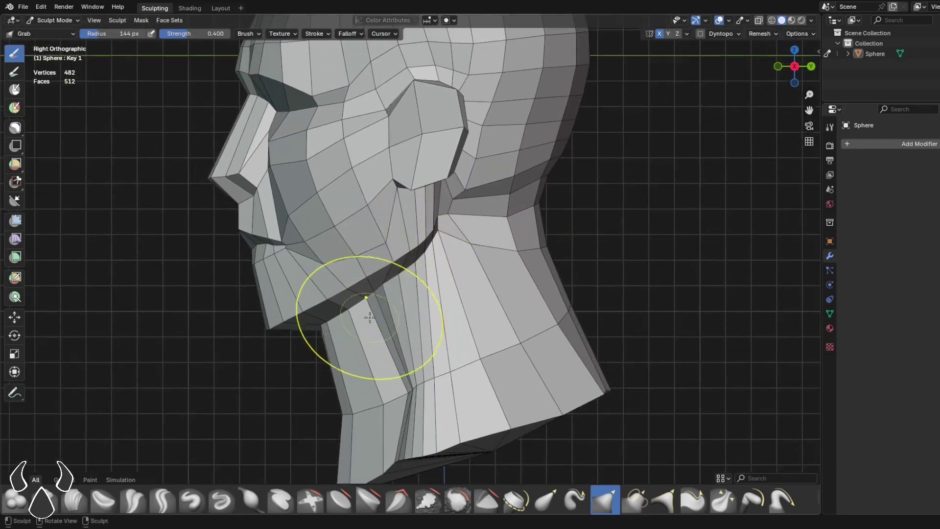
Adjust the mouth and chin profile in the left orthographic view with the Grab brush at a 149 px radius.
{"action": "key", "text": "ctrl+KP_3"}
{"action": "scroll", "coordinate": [369, 310], "scroll_direction": "down", "scroll_amount": 5}
{"action": "scroll", "coordinate": [425, 289], "scroll_direction": "down", "scroll_amount": 2}
{"action": "middle_click_drag", "start_coordinate": [432, 306], "coordinate": [407, 318]}
{"action": "key", "text": "ctrl+KP_3"}
{"action": "left_click_drag", "start_coordinate": [427, 301], "coordinate": [429, 304]}
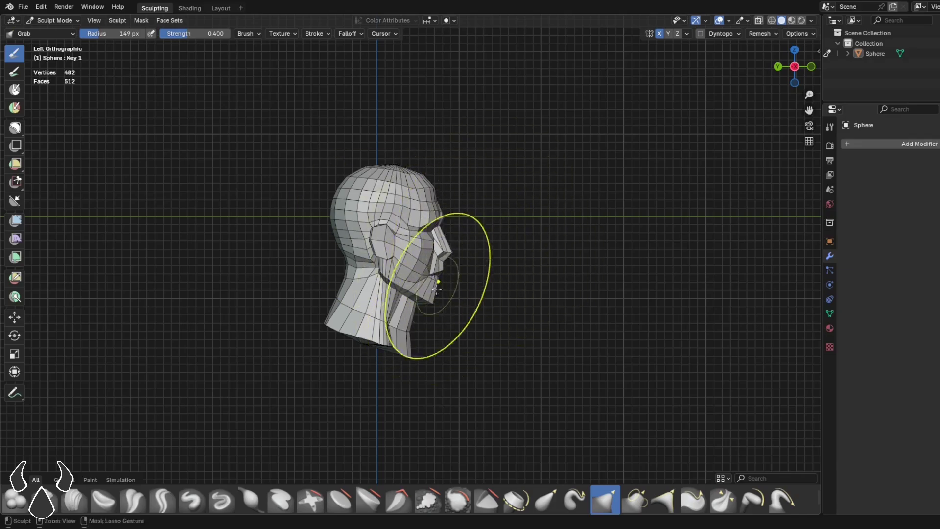
{"action": "middle_click_drag", "start_coordinate": [438, 239], "coordinate": [510, 262]}
Refine the side of the face around the temple and ear with the Grab brush, finishing in the front orthographic view.
{"action": "middle_click_drag", "start_coordinate": [651, 257], "coordinate": [646, 195]}
{"action": "scroll", "coordinate": [646, 195], "scroll_direction": "up", "scroll_amount": 2}
{"action": "middle_click_drag", "start_coordinate": [646, 196], "coordinate": [522, 241], "text": "alt"}
{"action": "scroll", "coordinate": [522, 241], "scroll_direction": "up", "scroll_amount": 2}
{"action": "key", "text": "f"}
{"action": "left_click", "coordinate": [473, 241]}
{"action": "middle_click_drag", "start_coordinate": [381, 245], "coordinate": [529, 267]}
{"action": "mouse_move", "coordinate": [518, 223]}
{"action": "middle_mouse_down"}
{"action": "mouse_move", "coordinate": [419, 288]}
{"action": "mouse_move", "coordinate": [409, 220]}
{"action": "mouse_move", "coordinate": [514, 338]}
{"action": "mouse_move", "coordinate": [389, 276]}
{"action": "mouse_move", "coordinate": [402, 265]}
{"action": "mouse_move", "coordinate": [386, 283]}
{"action": "mouse_move", "coordinate": [390, 237]}
{"action": "mouse_move", "coordinate": [451, 237]}
{"action": "mouse_move", "coordinate": [508, 271]}
{"action": "mouse_move", "coordinate": [602, 222]}
{"action": "middle_mouse_up"}
{"action": "key", "text": "KP_1"}
{"action": "key", "text": "f"}
{"action": "left_click", "coordinate": [475, 196]}
{"action": "middle_click_drag", "start_coordinate": [476, 196], "coordinate": [529, 145], "text": "ctrl"}
{"action": "key", "text": "f"}
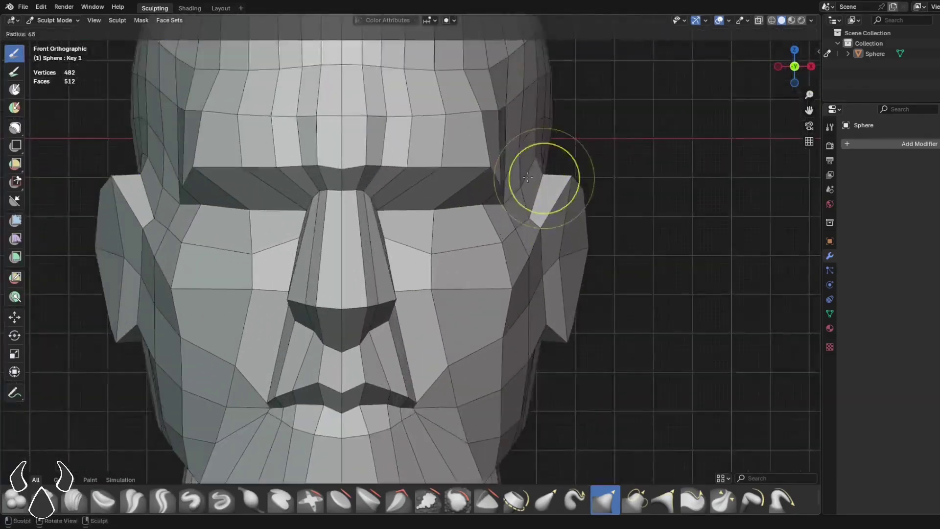
{"action": "left_click", "coordinate": [574, 178]}
Reshape the jaw sides below the cheeks in the front orthographic view with the Grab brush at 100 px, 138 px and 151 px.
{"action": "mouse_move", "coordinate": [575, 178]}
{"action": "middle_mouse_down", "text": "ctrl"}
{"action": "mouse_move", "coordinate": [455, 340]}
{"action": "mouse_move", "coordinate": [436, 294]}
{"action": "middle_mouse_up", "text": "ctrl"}
{"action": "middle_click_drag", "start_coordinate": [431, 294], "coordinate": [418, 226], "text": "shift"}
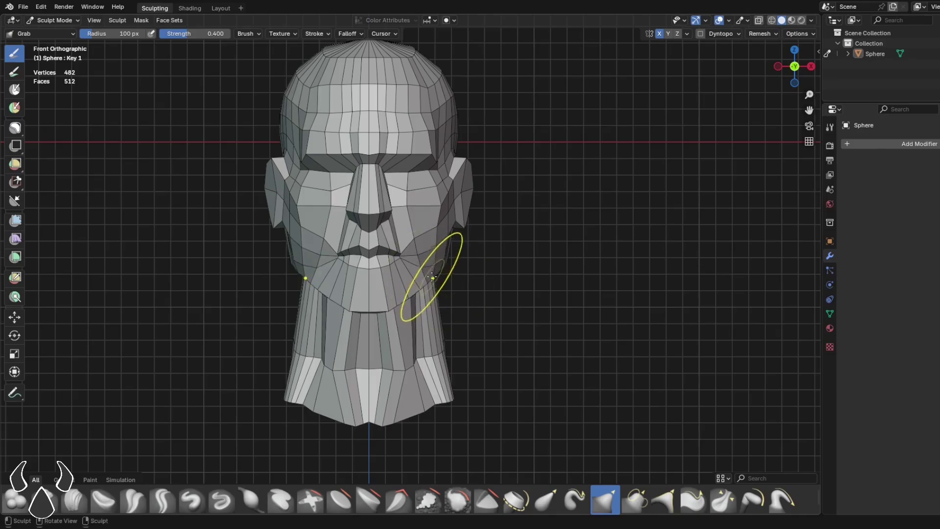
{"action": "left_click", "coordinate": [778, 66]}
{"action": "key", "text": "KP_1"}
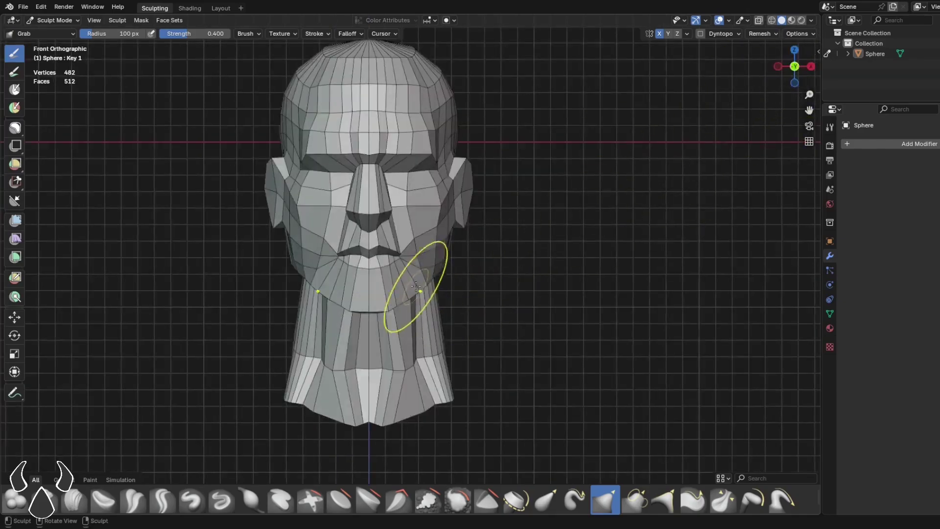
{"action": "key", "text": "f"}
{"action": "left_click", "coordinate": [441, 290]}
{"action": "middle_click_drag", "start_coordinate": [441, 289], "coordinate": [394, 284]}
{"action": "middle_click_drag", "start_coordinate": [460, 235], "coordinate": [470, 303], "text": "ctrl"}
{"action": "mouse_move", "coordinate": [470, 293]}
{"action": "middle_mouse_down", "text": "alt"}
{"action": "mouse_move", "coordinate": [602, 281]}
{"action": "mouse_move", "coordinate": [554, 314]}
{"action": "middle_mouse_up", "text": "alt"}
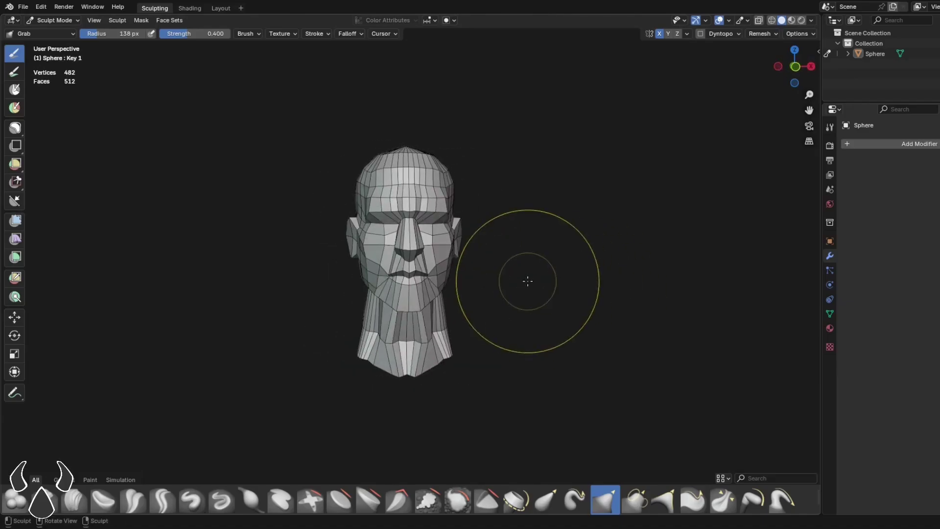
{"action": "key", "text": "f"}
{"action": "left_click", "coordinate": [544, 313]}
{"action": "key", "text": "KP_1"}
{"action": "middle_click_drag", "start_coordinate": [543, 313], "coordinate": [492, 329]}
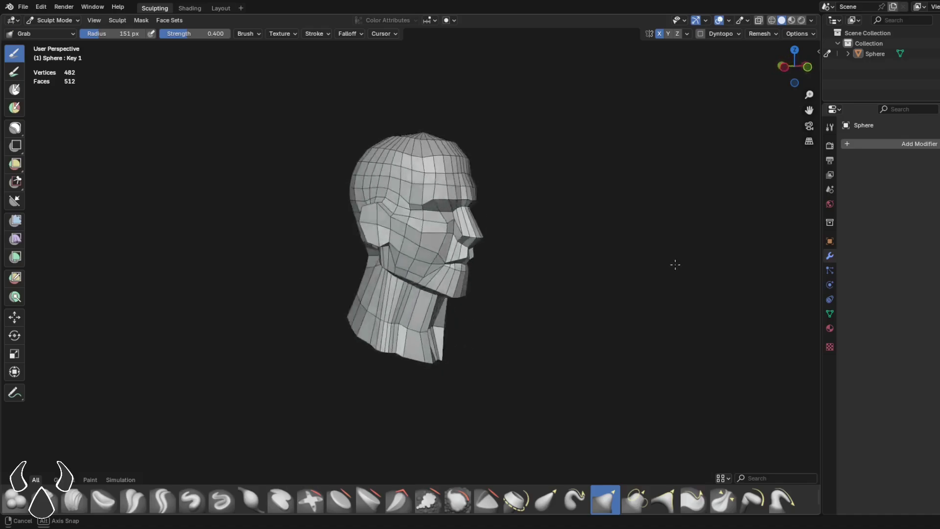
Examine the sculpted head's planes and proportions from the front, both profiles and three-quarter angles.
{"action": "middle_click_drag", "start_coordinate": [602, 261], "coordinate": [628, 268]}
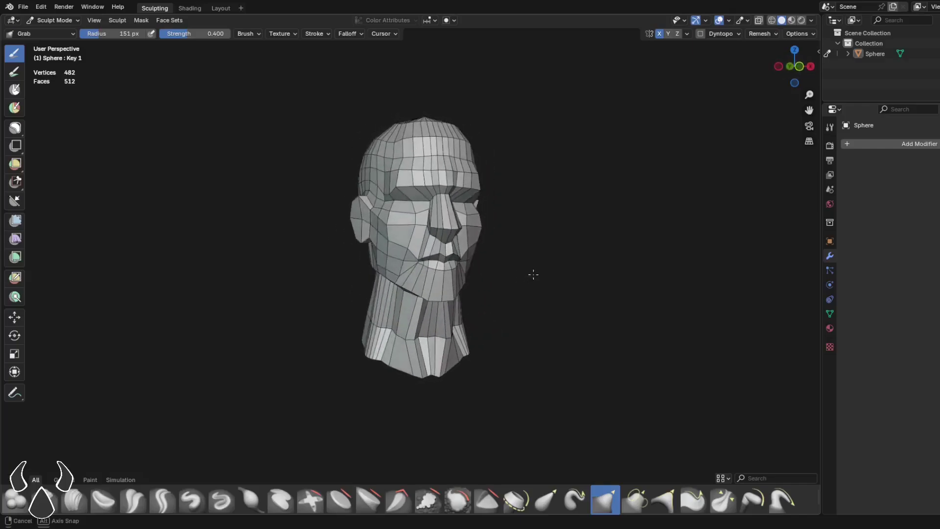
{"action": "middle_click_drag", "start_coordinate": [522, 283], "coordinate": [578, 275]}
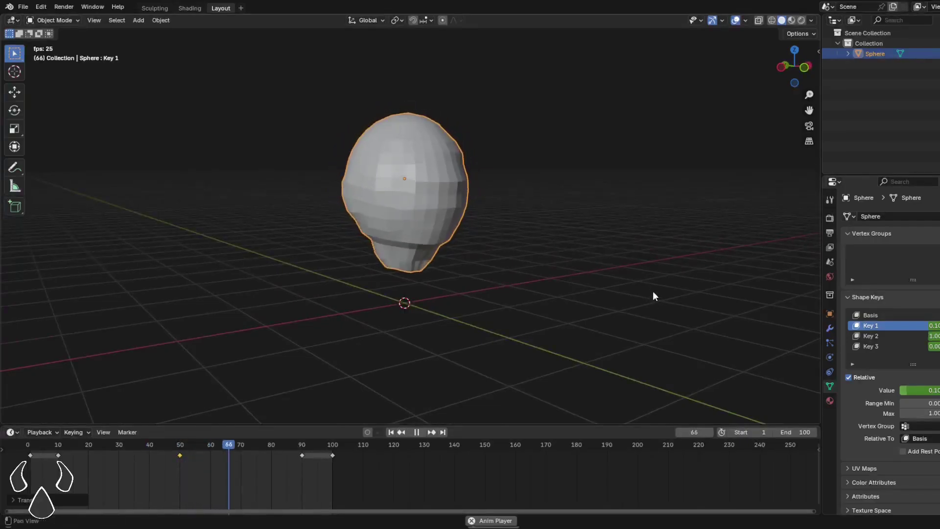
{"action": "middle_click_drag", "start_coordinate": [657, 319], "coordinate": [636, 319]}
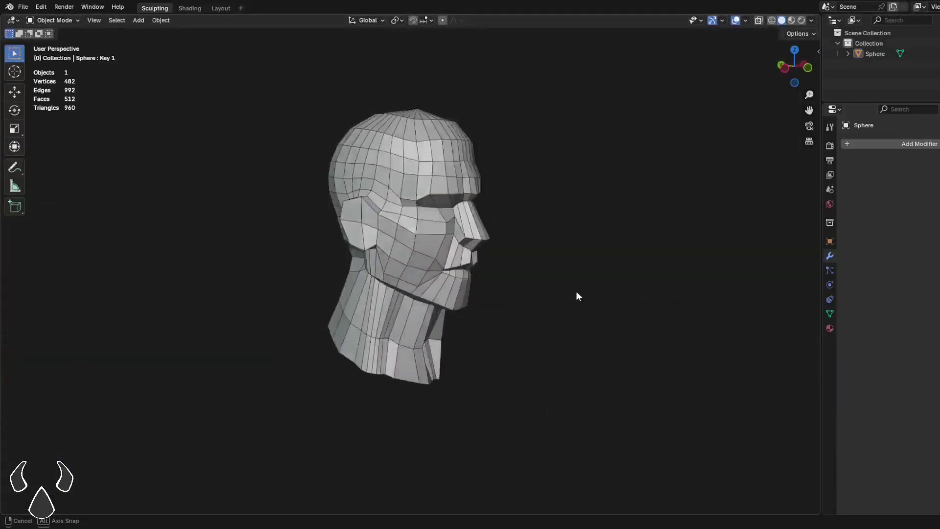
{"action": "mouse_move", "coordinate": [577, 294]}
{"action": "middle_mouse_down"}
{"action": "mouse_move", "coordinate": [487, 308]}
{"action": "mouse_move", "coordinate": [715, 302]}
{"action": "mouse_move", "coordinate": [548, 342]}
{"action": "mouse_move", "coordinate": [659, 339]}
{"action": "mouse_move", "coordinate": [554, 351]}
{"action": "mouse_move", "coordinate": [480, 325]}
{"action": "mouse_move", "coordinate": [465, 300]}
{"action": "mouse_move", "coordinate": [485, 332]}
{"action": "mouse_move", "coordinate": [506, 335]}
{"action": "mouse_move", "coordinate": [600, 295]}
{"action": "mouse_move", "coordinate": [604, 342]}
{"action": "mouse_move", "coordinate": [648, 353]}
{"action": "mouse_move", "coordinate": [537, 330]}
{"action": "mouse_move", "coordinate": [474, 330]}
{"action": "mouse_move", "coordinate": [525, 344]}
{"action": "mouse_move", "coordinate": [462, 346]}
{"action": "mouse_move", "coordinate": [644, 321]}
{"action": "mouse_move", "coordinate": [583, 344]}
{"action": "mouse_move", "coordinate": [566, 317]}
{"action": "mouse_move", "coordinate": [580, 332]}
{"action": "middle_mouse_up"}
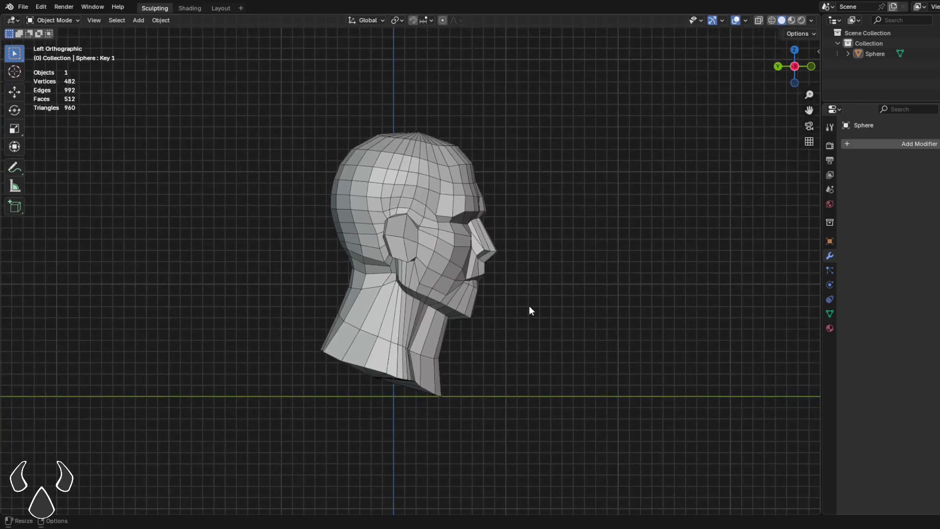
{"action": "left_click", "coordinate": [811, 66]}
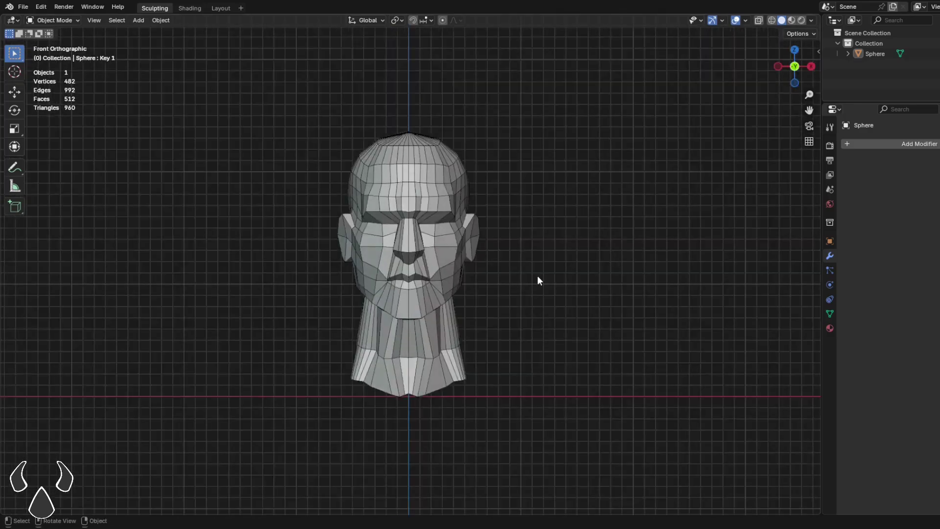
{"action": "middle_click_drag", "start_coordinate": [537, 279], "coordinate": [565, 335]}
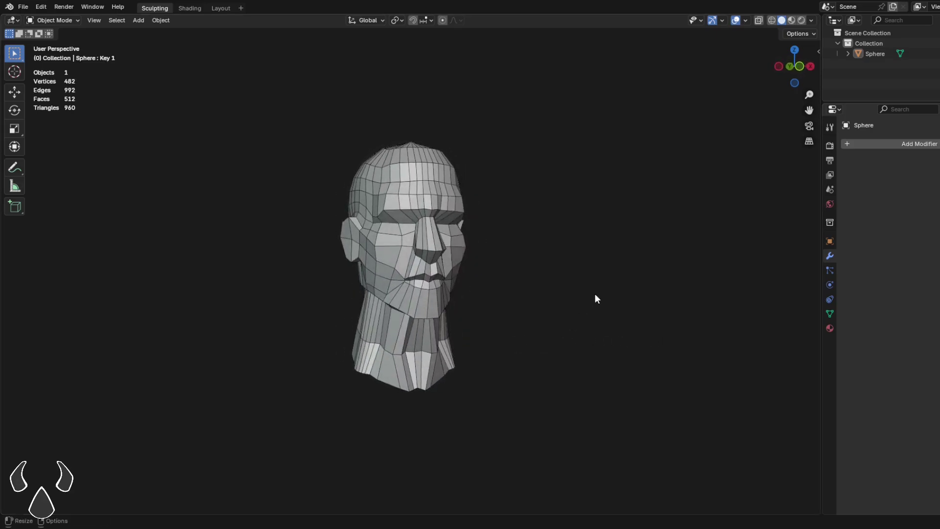
{"action": "middle_click_drag", "start_coordinate": [596, 298], "coordinate": [628, 317]}
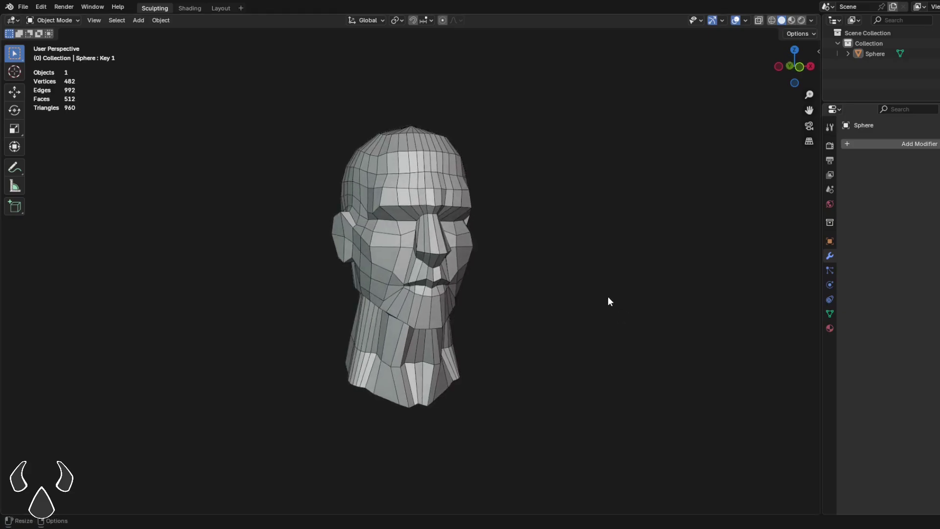
{"action": "middle_click_drag", "start_coordinate": [610, 301], "coordinate": [656, 331]}
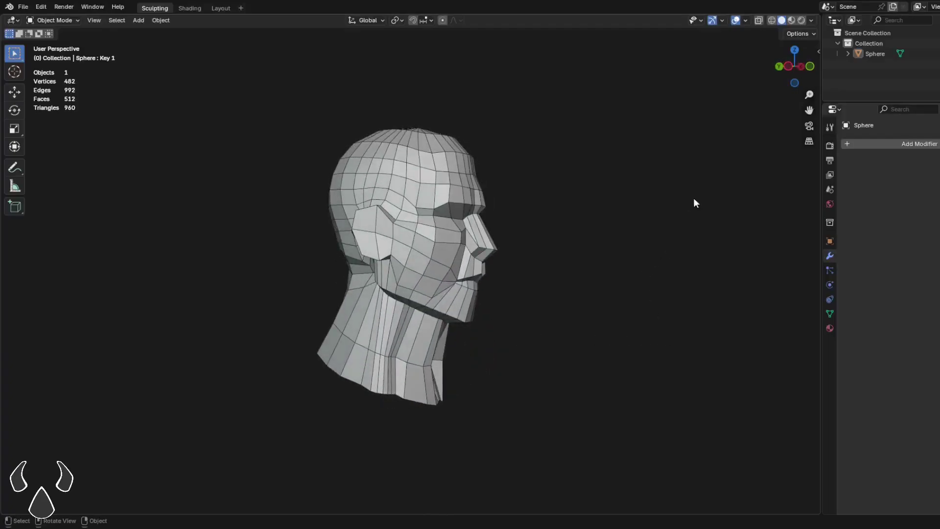
{"action": "left_click", "coordinate": [786, 66]}
{"action": "middle_click_drag", "start_coordinate": [561, 301], "coordinate": [451, 336]}
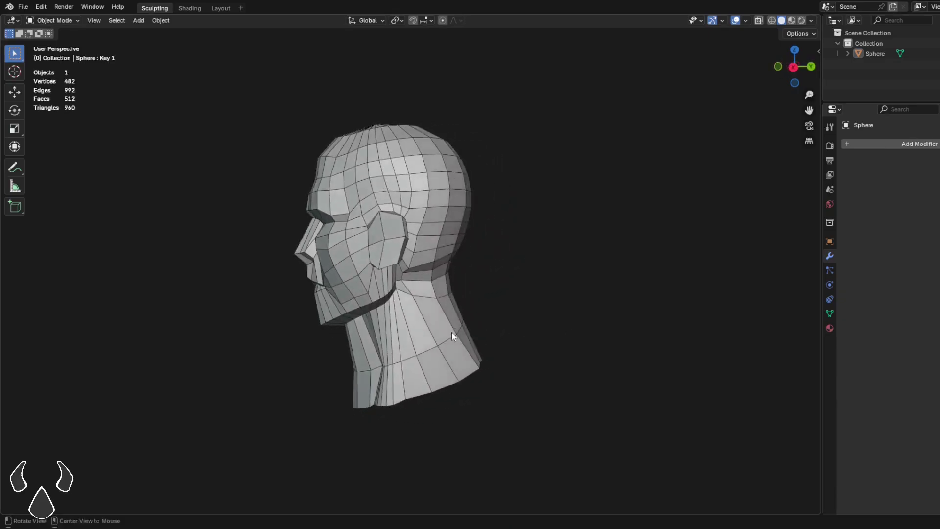
{"action": "left_click", "coordinate": [797, 70]}
{"action": "middle_click_drag", "start_coordinate": [562, 328], "coordinate": [561, 318], "text": "ctrl"}
{"action": "middle_click_drag", "start_coordinate": [561, 319], "coordinate": [575, 318], "text": "shift"}
{"action": "middle_click_drag", "start_coordinate": [568, 313], "coordinate": [522, 330], "text": "ctrl"}
{"action": "mouse_move", "coordinate": [522, 335]}
{"action": "left_mouse_down"}
{"action": "mouse_move", "coordinate": [608, 325]}
{"action": "mouse_move", "coordinate": [538, 332]}
{"action": "left_mouse_up"}
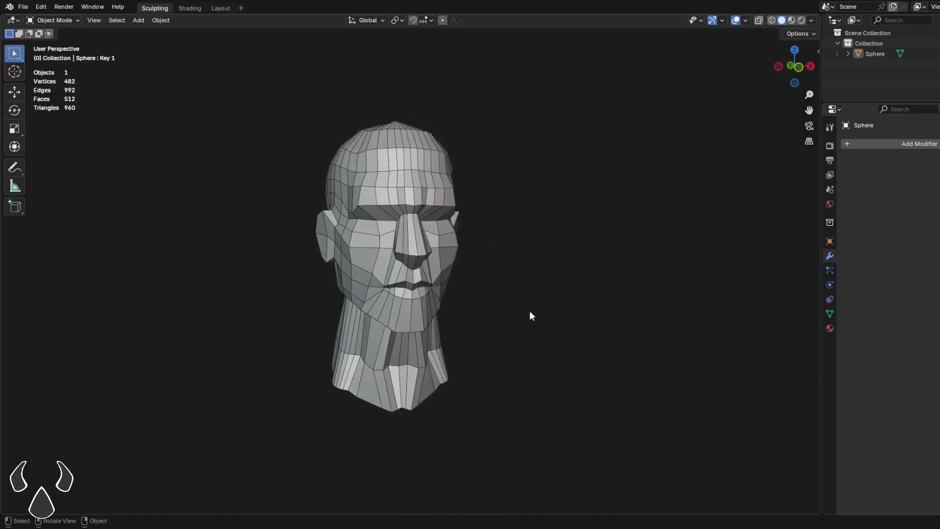
{"action": "middle_click_drag", "start_coordinate": [530, 310], "coordinate": [491, 325]}
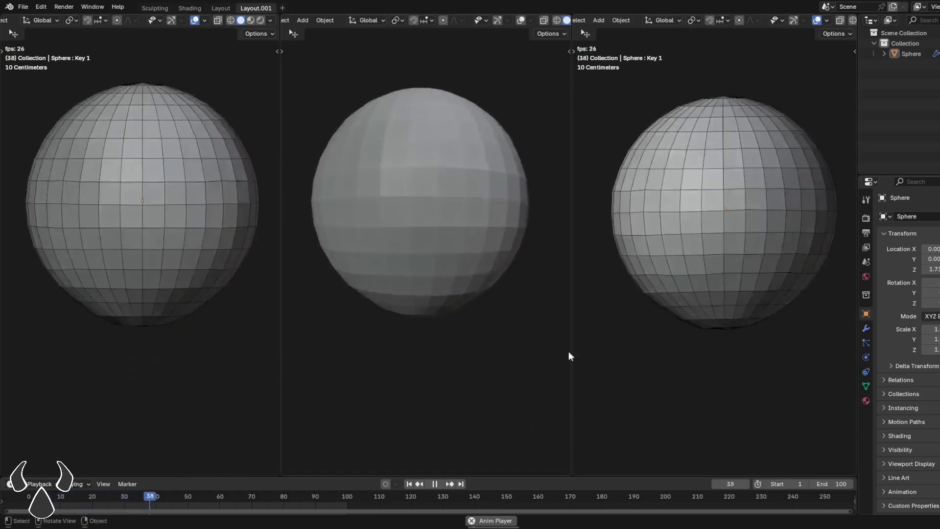
Stop the shape key animation playback in the three-viewport layout.
{"action": "key", "text": "space"}
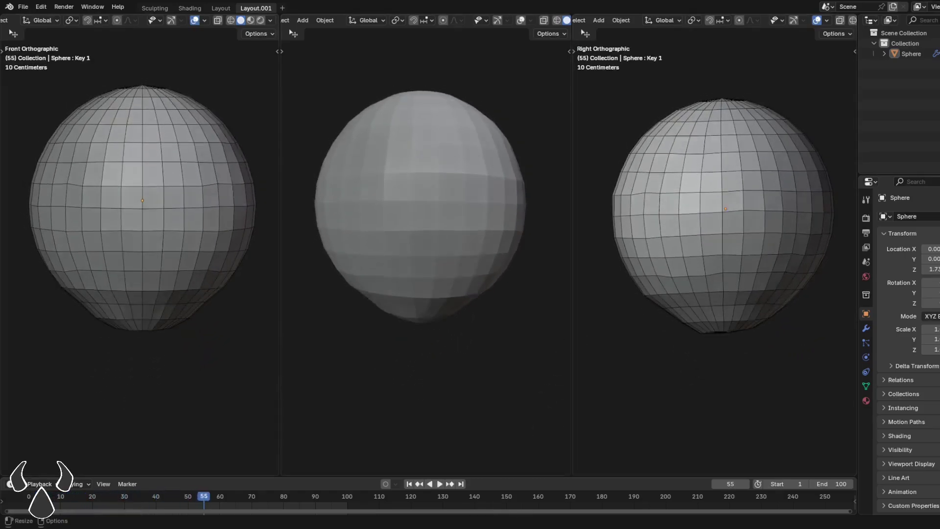